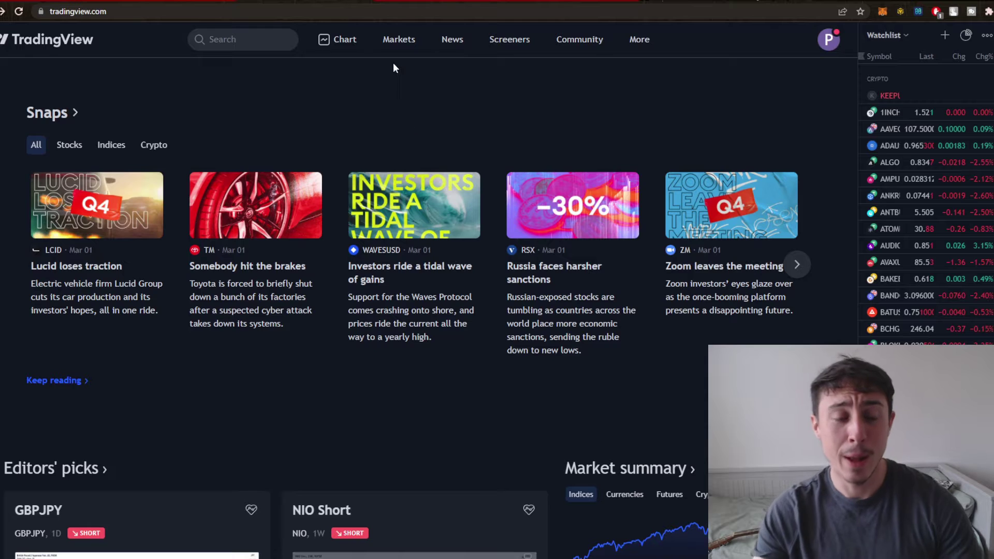
Step: Close the watchlist so the TradingView home page spans the full width
scroll(310, 207, "down", 7)
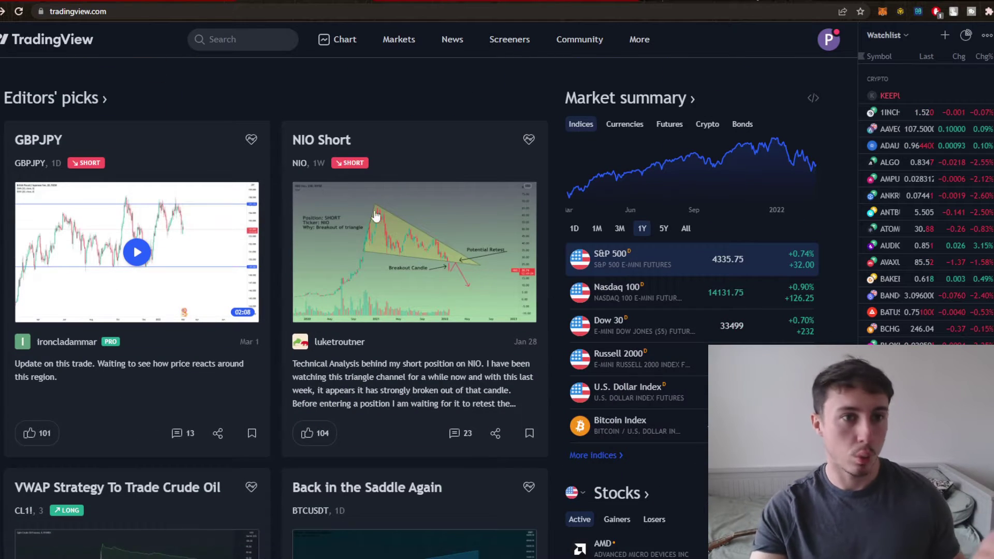
scroll(621, 117, "down", 3)
scroll(621, 113, "down", 6)
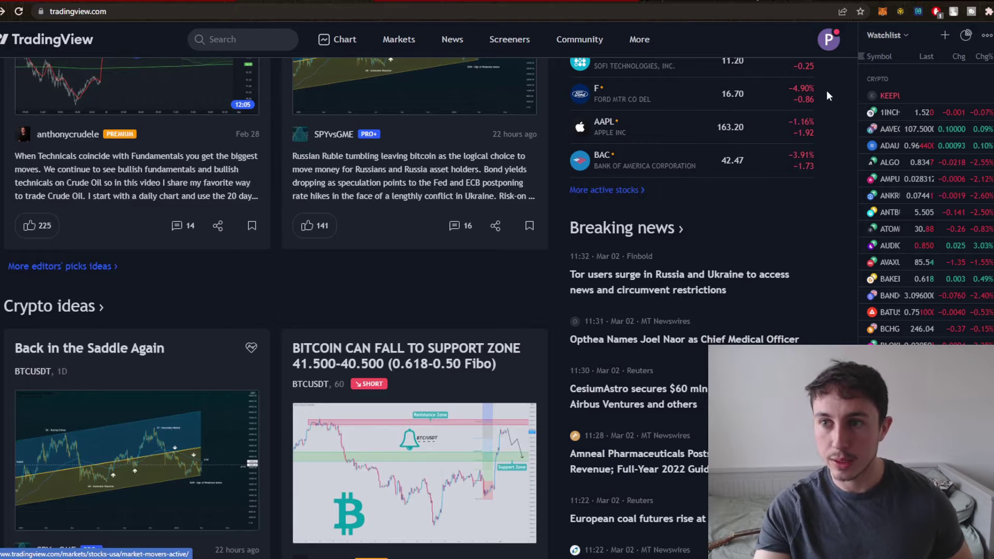
left_click(993, 35)
scroll(392, 309, "down", 7)
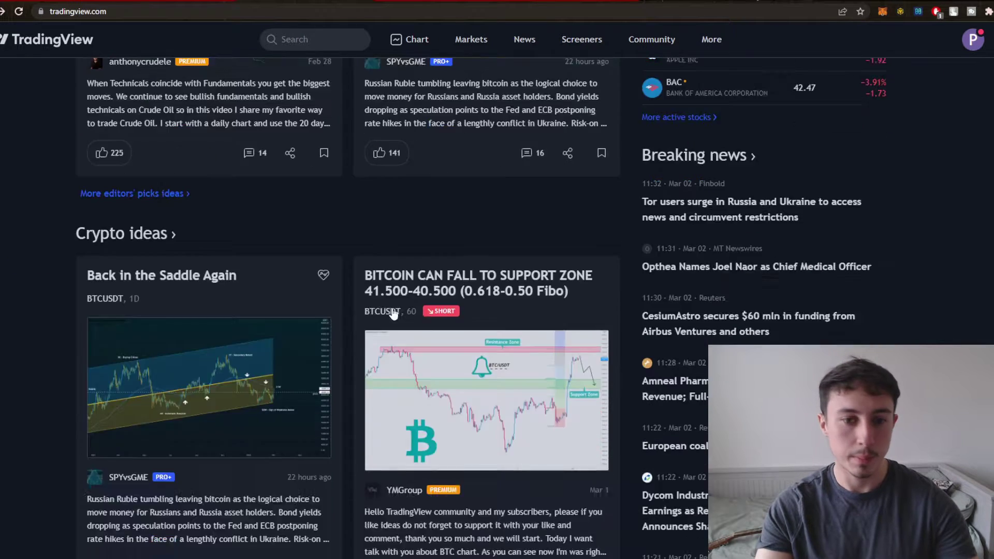
scroll(475, 431, "down", 2)
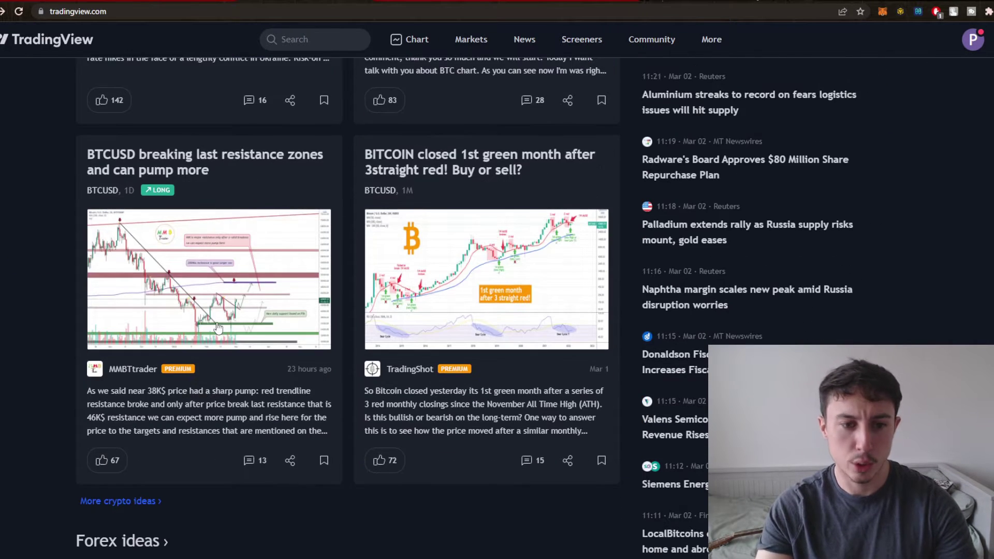
scroll(218, 328, "down", 6)
scroll(205, 316, "up", 15)
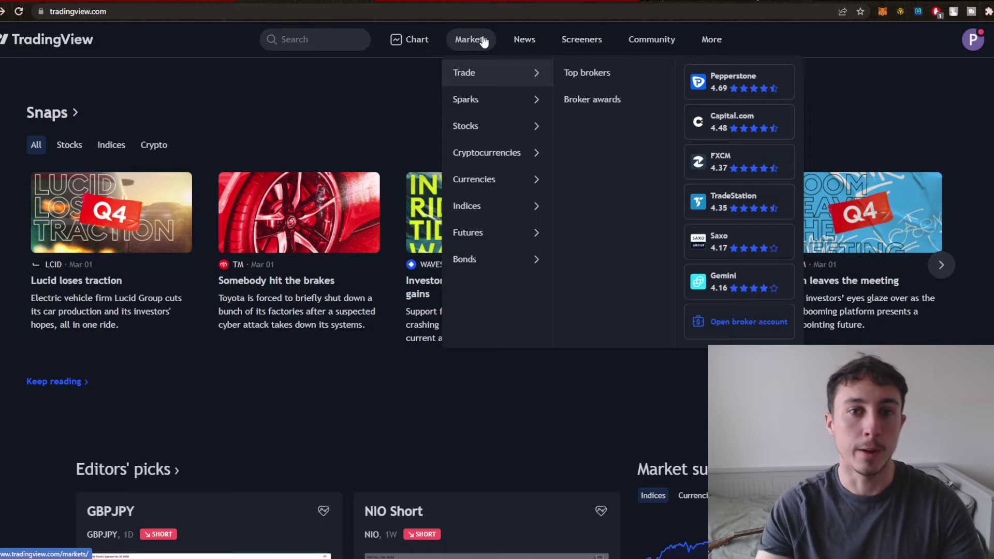
Step: Browse the Markets menu, then switch to the already-open pricing plans tab
mouse_move(484, 248)
mouse_move(495, 108)
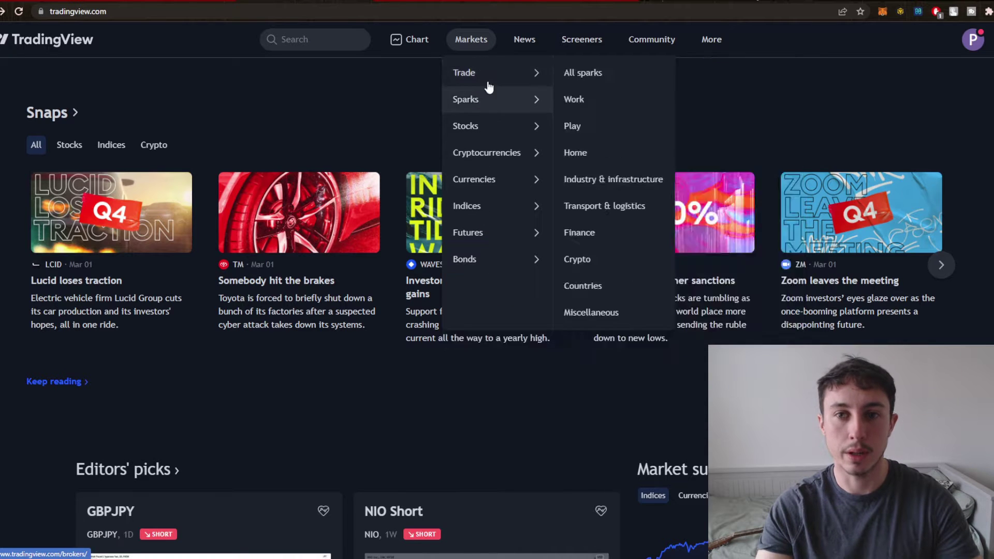
mouse_move(487, 135)
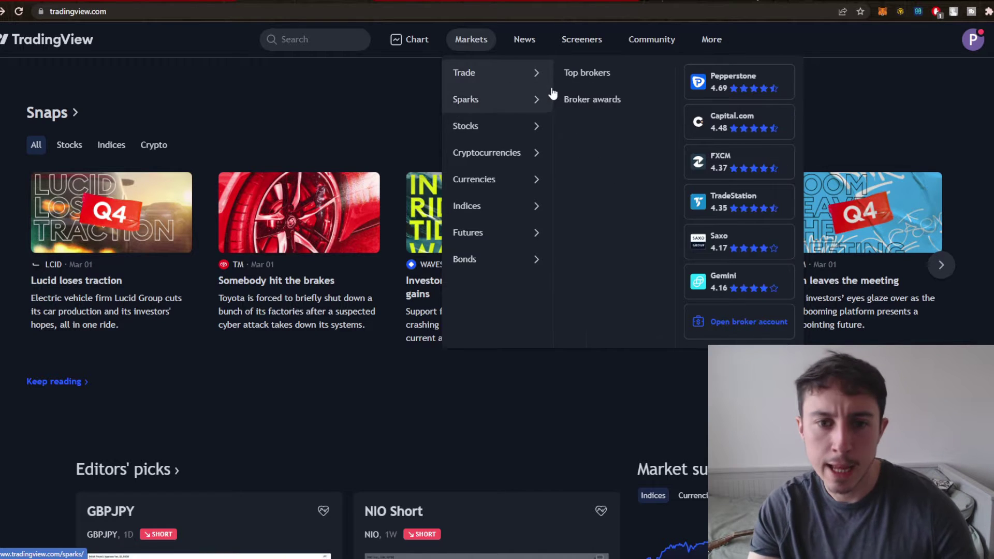
mouse_move(501, 192)
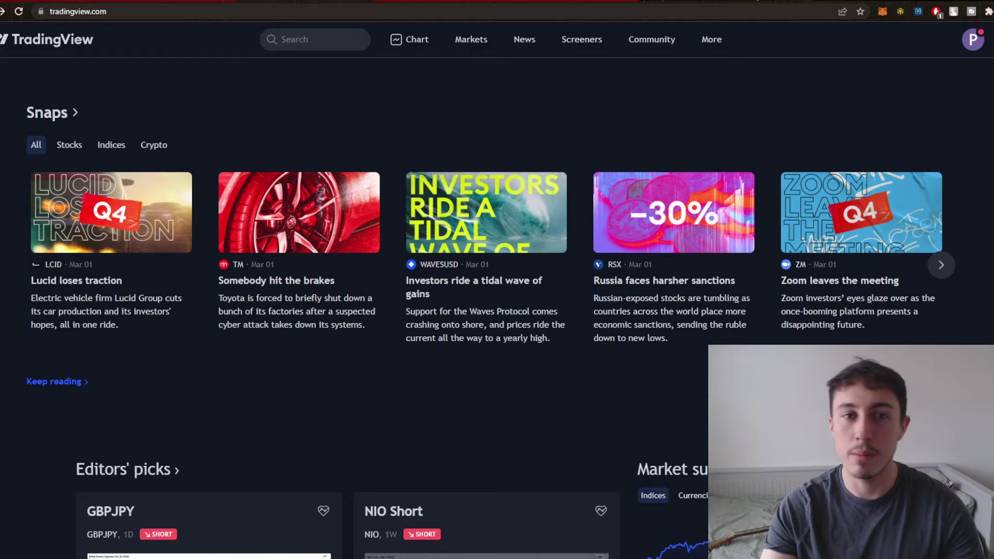
left_click(327, 1)
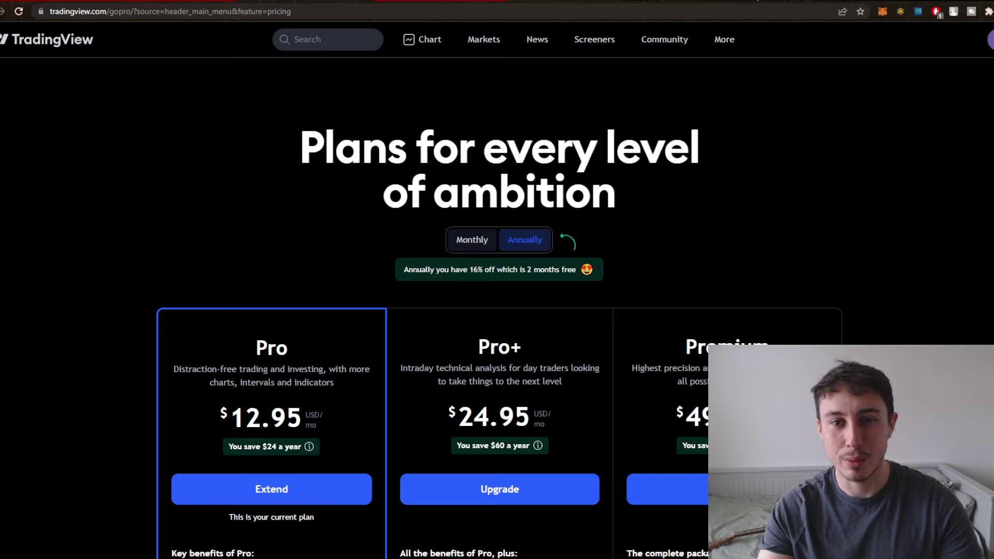
Step: Autoscroll to the Pro, Pro+ and Premium plan cards and read their benefit lists
middle_click(71, 206)
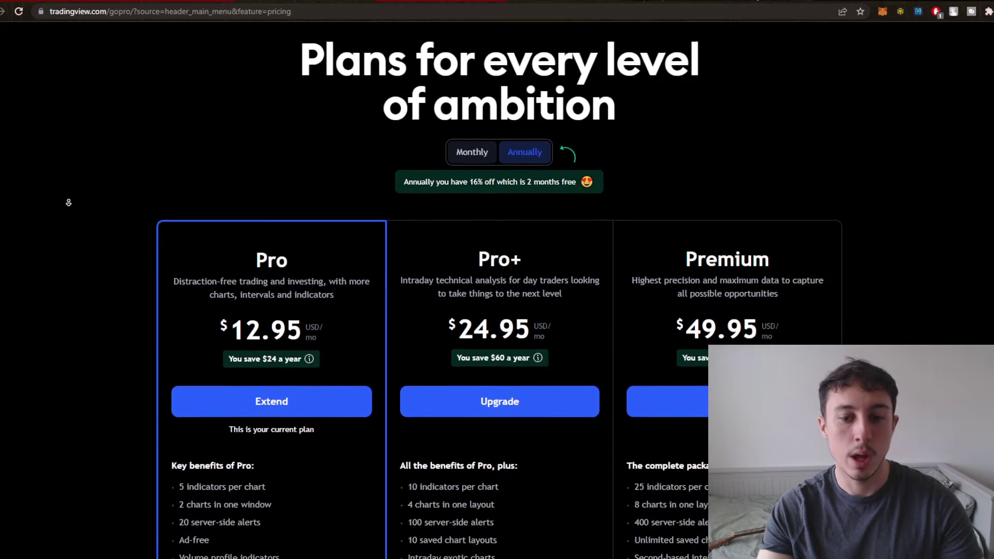
middle_click(71, 204)
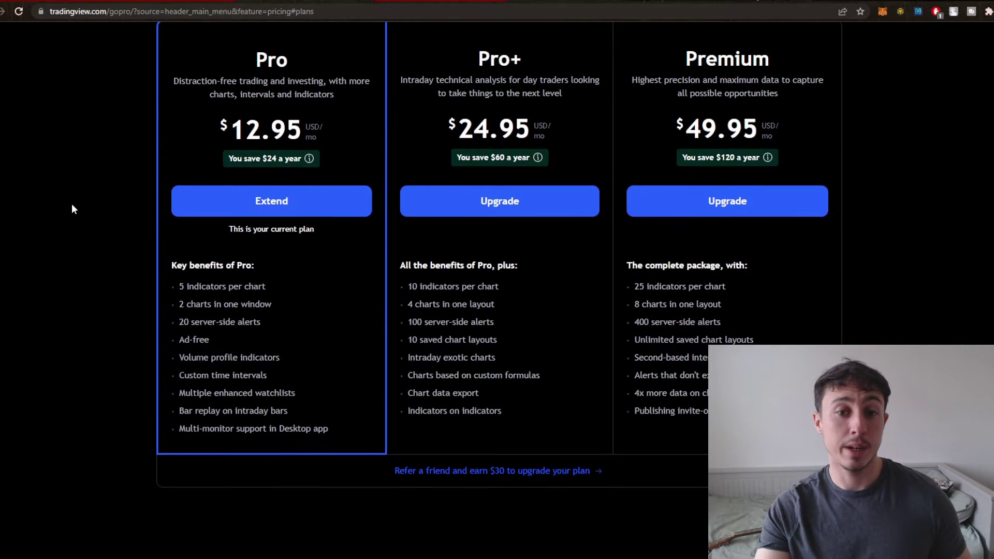
middle_click(136, 198)
middle_click(133, 187)
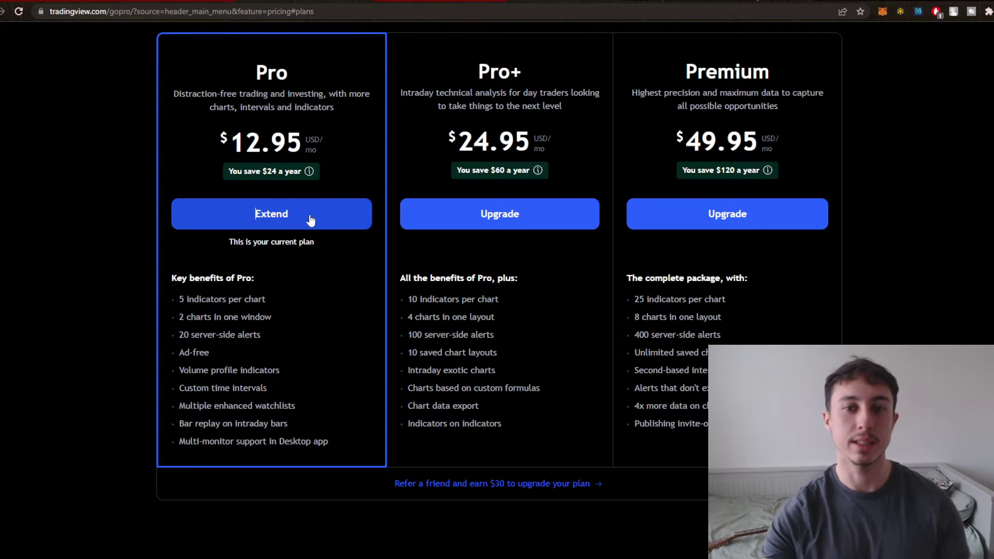
scroll(497, 259, "up", 5)
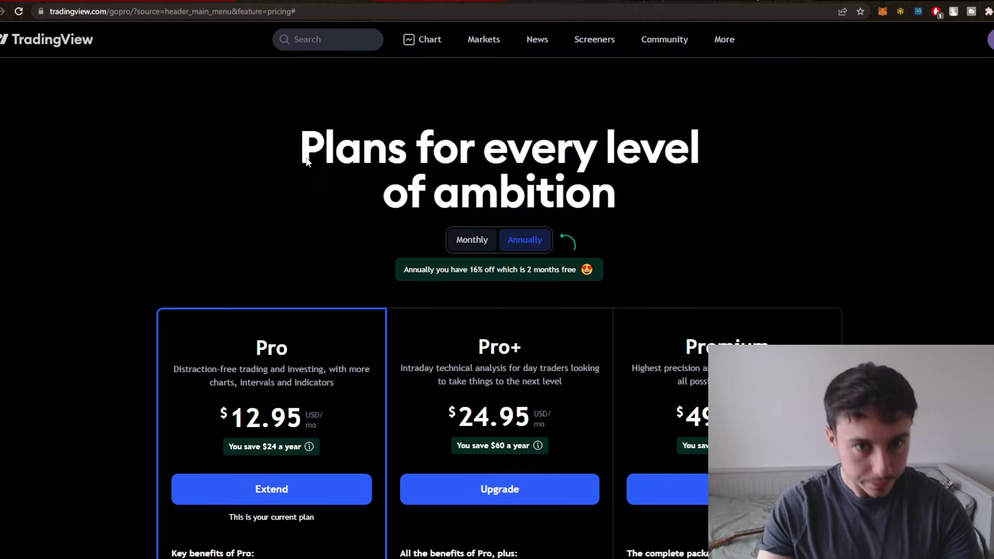
Step: Look at the TradingView Features page, then go back to the pricing plans
left_click(405, 38)
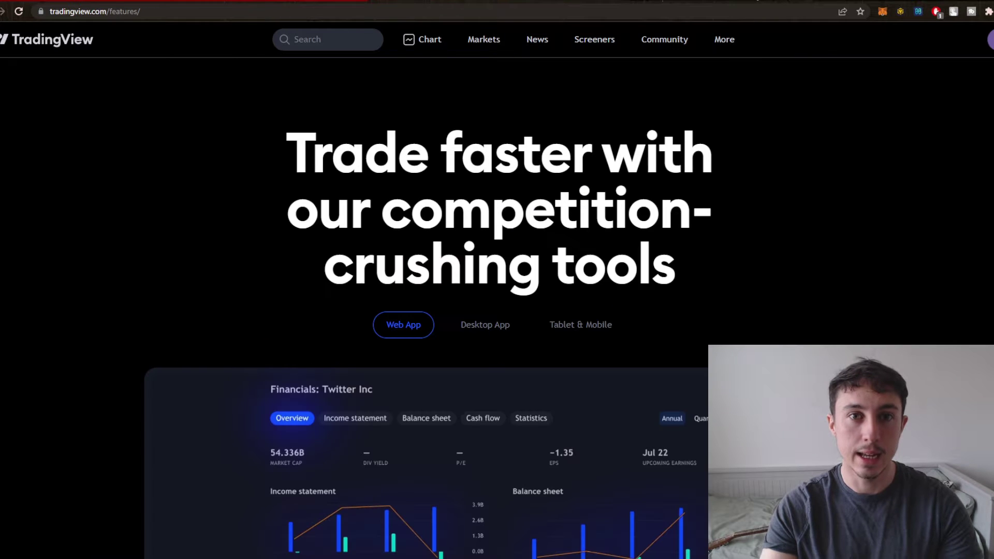
scroll(405, 101, "down", 8)
scroll(405, 102, "up", 8)
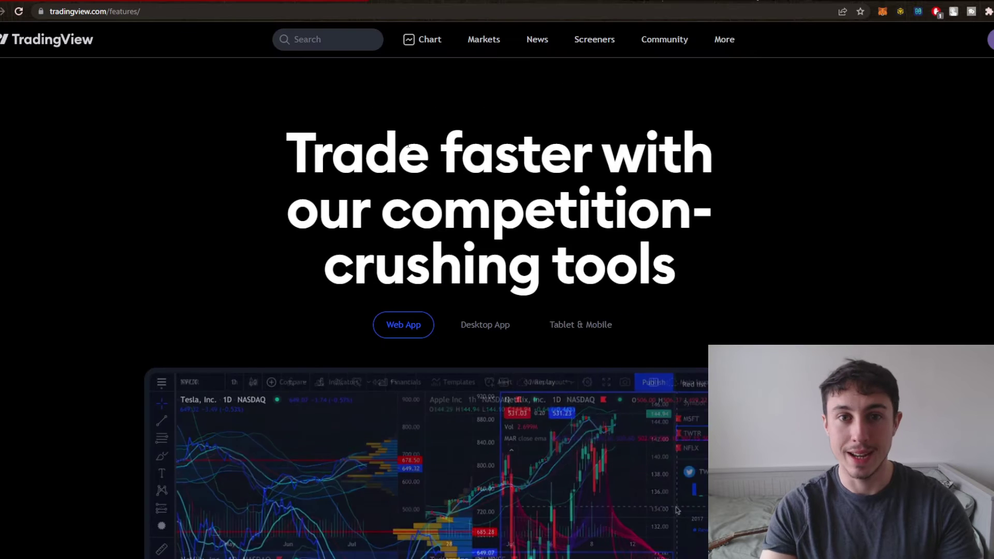
key("alt+Left")
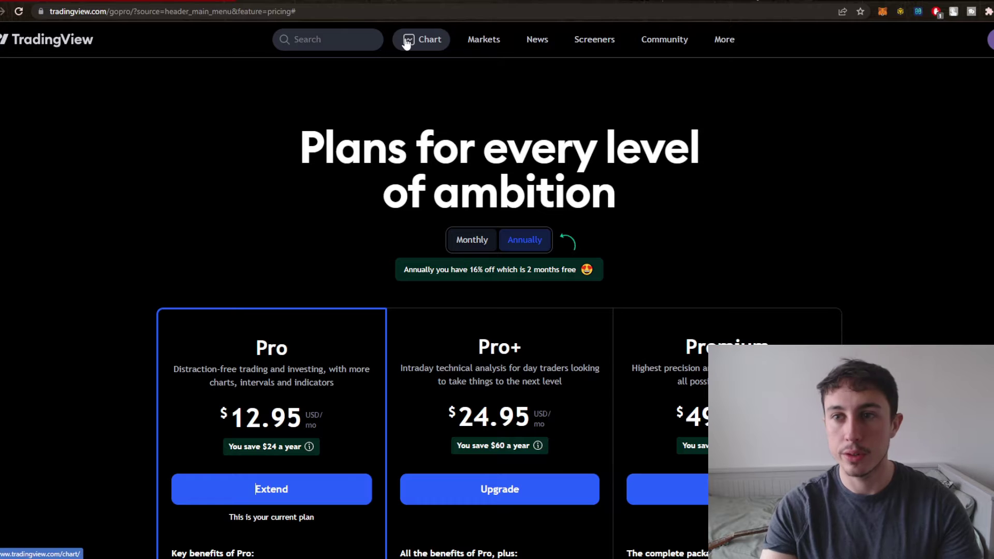
Step: Open and close the profile menu, then go to the saved chart layout
left_click(990, 40)
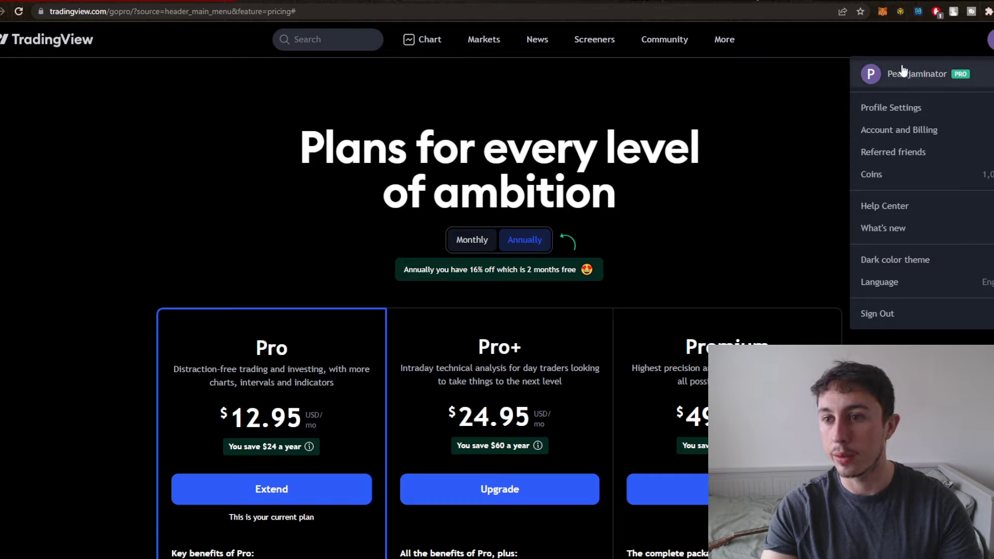
left_click(991, 39)
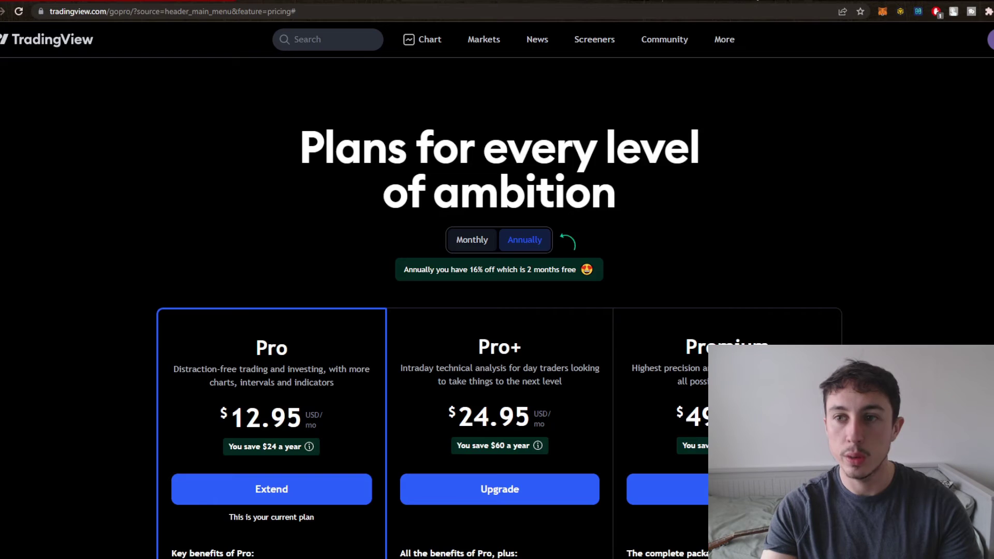
mouse_move(483, 39)
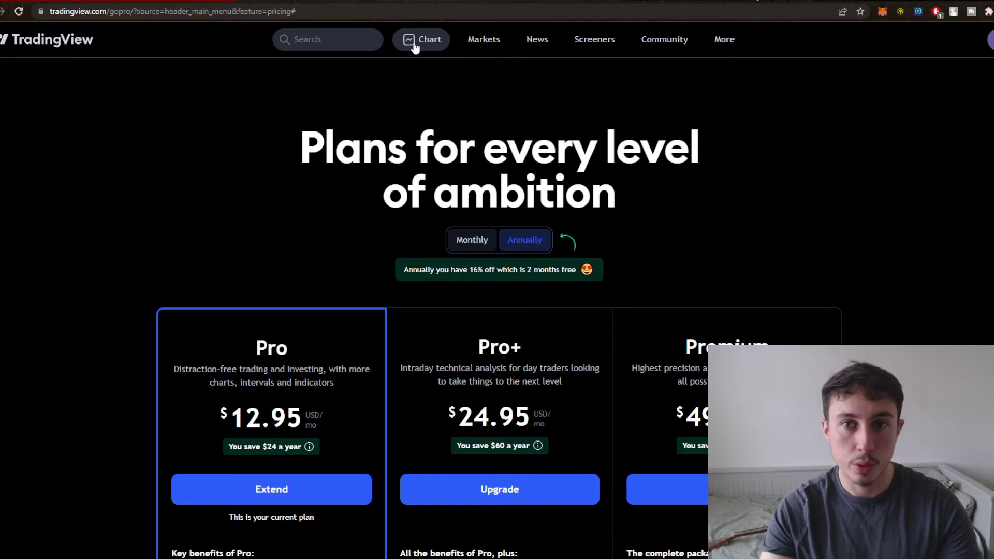
left_click(415, 44)
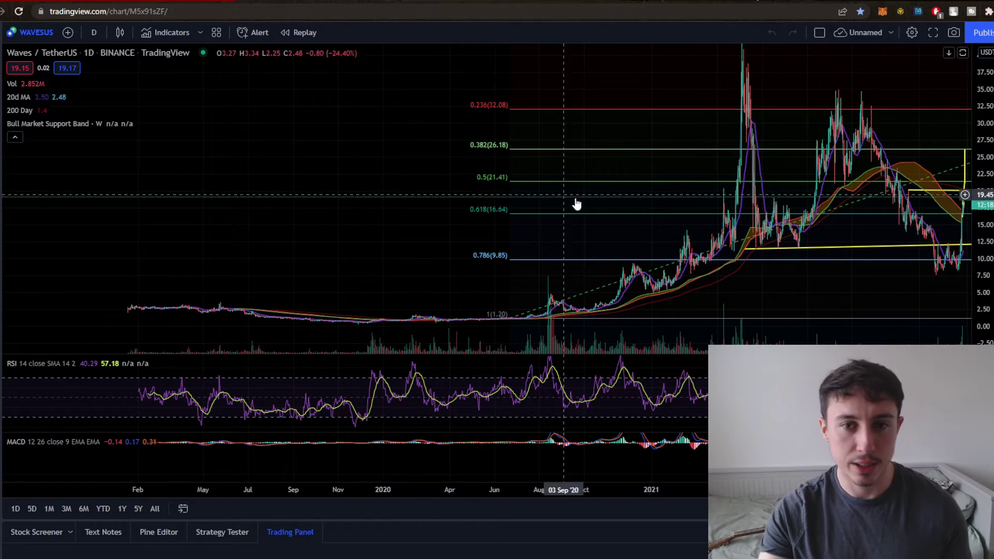
Step: Pan the ADAPERP daily chart to earlier history, toggle the watchlist, and open Add symbol
scroll(339, 274, "up", 7)
left_click_drag(291, 314, 521, 348)
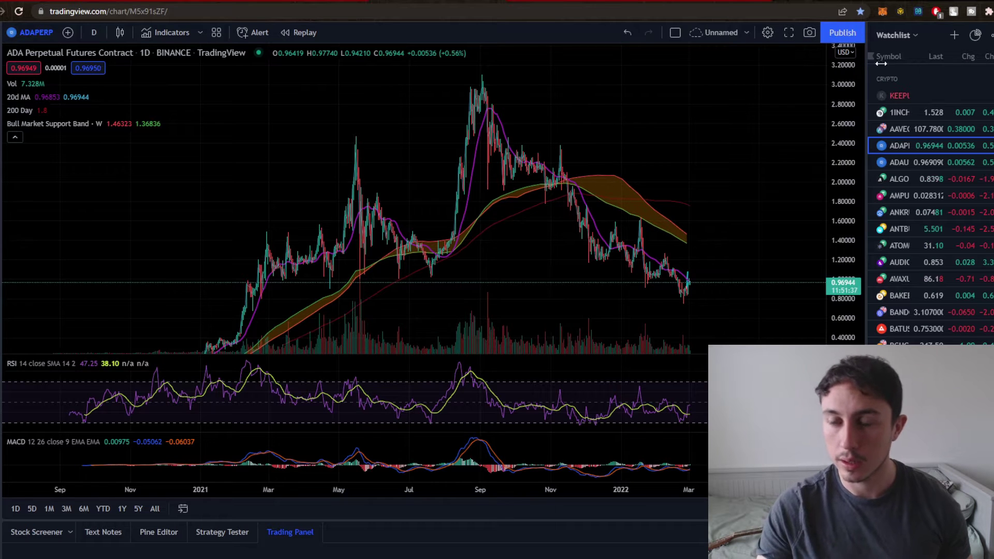
left_click_drag(869, 62, 990, 62)
left_click_drag(399, 132, 249, 141)
left_click_drag(981, 72, 844, 83)
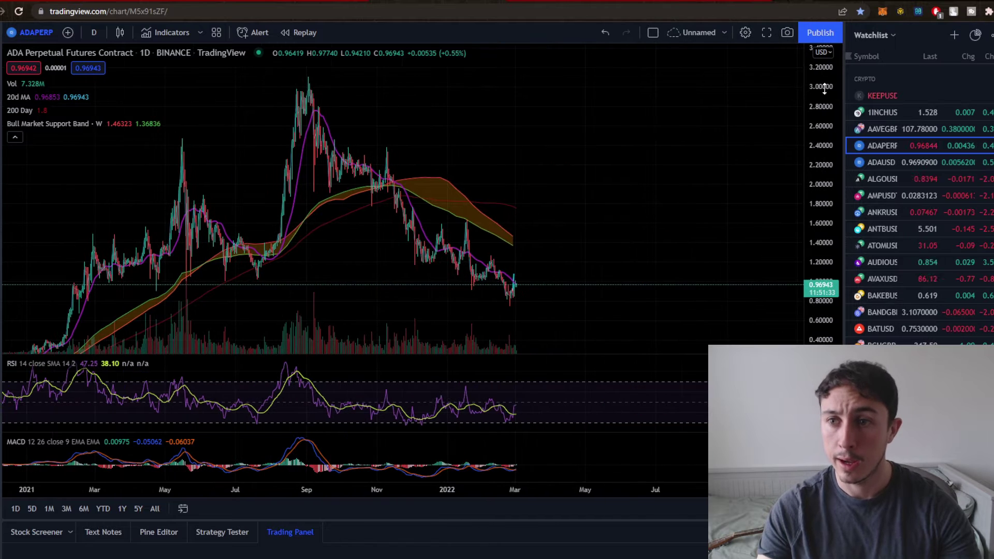
left_click_drag(468, 135, 584, 138)
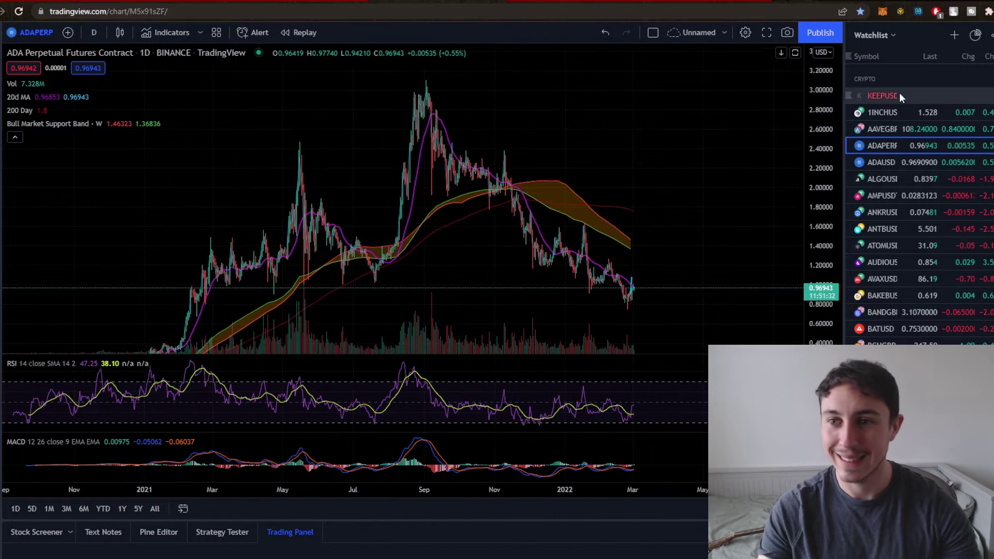
left_click(955, 36)
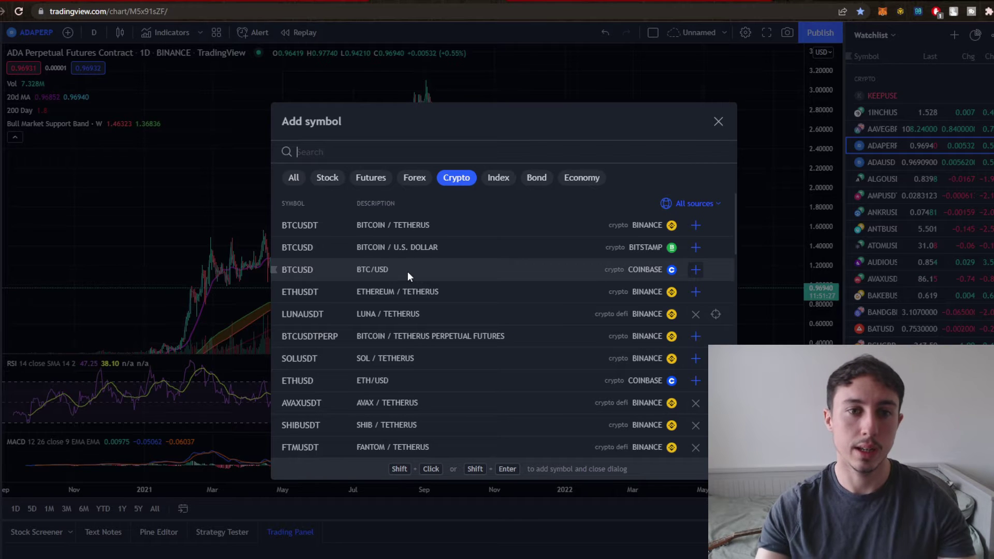
Step: Search for ZIL and add Binance's ZILUSDT to the watchlist
type("ADA")
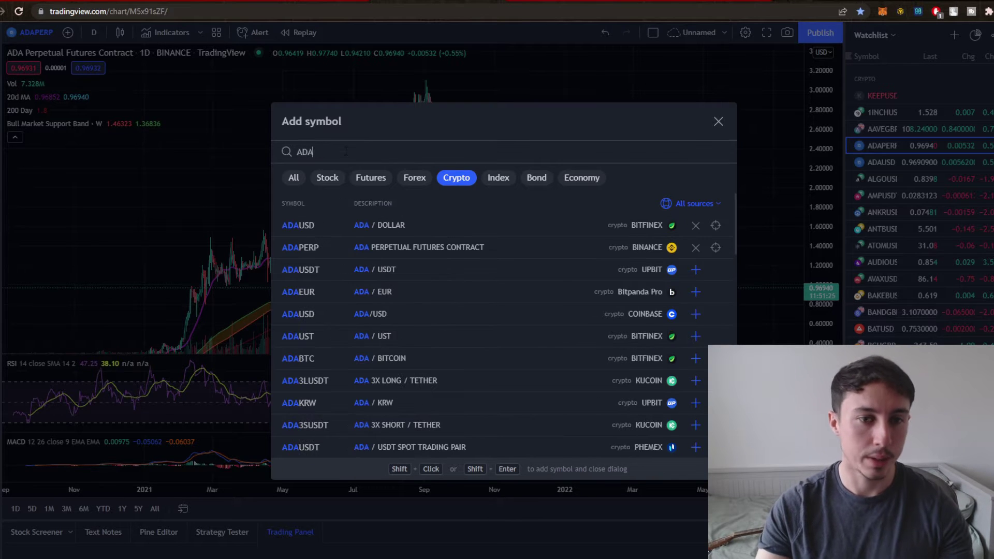
type("X")
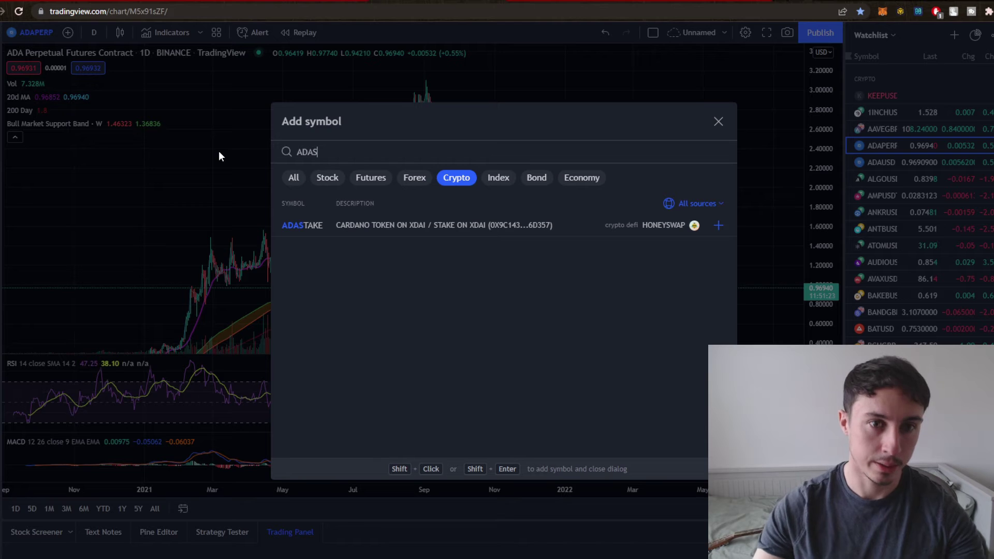
key("BackSpace")
key("BackSpace")
key("BackSpace")
key("BackSpace")
type("SOL")
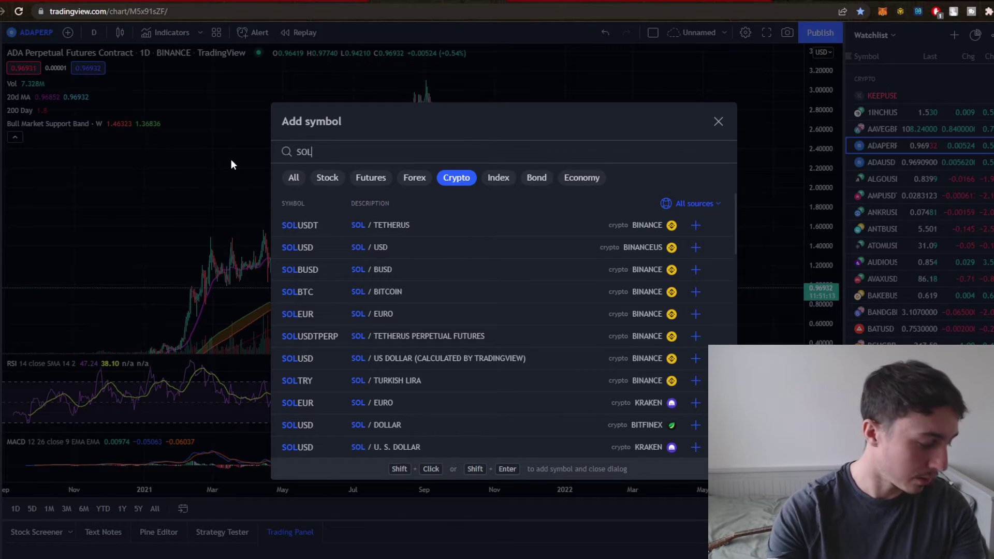
key("BackSpace")
key("BackSpace")
key("BackSpace")
type("ZIL")
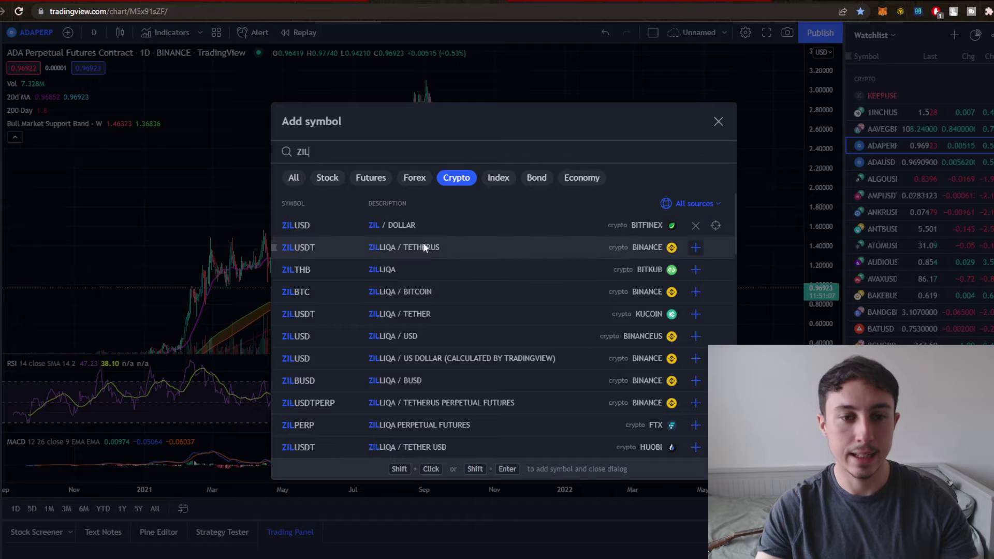
left_click(696, 248)
Step: Close the symbol search and show the ZILUSDT chart from the watchlist
left_click(719, 122)
scroll(922, 279, "down", 2)
left_click(898, 404)
scroll(449, 248, "down", 6)
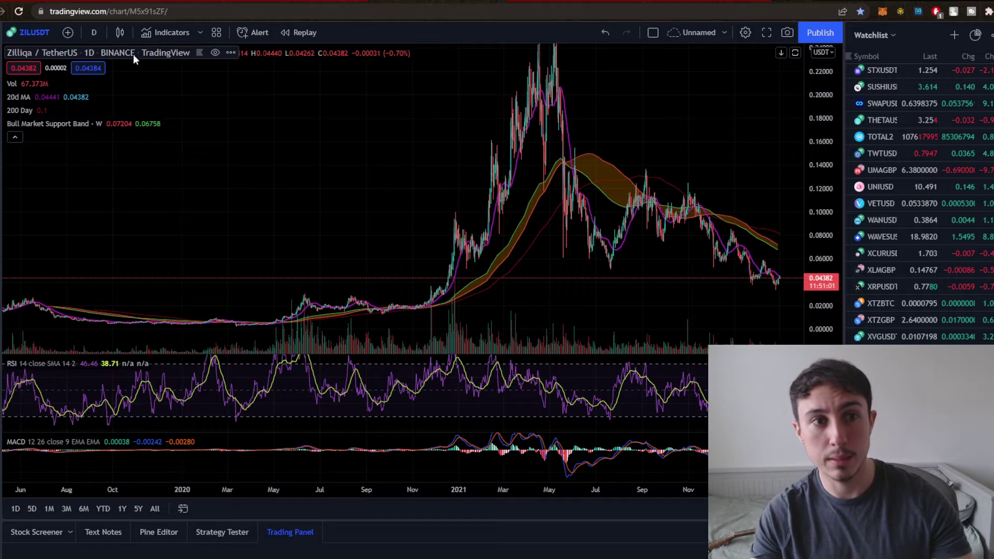
left_click_drag(406, 164, 325, 168)
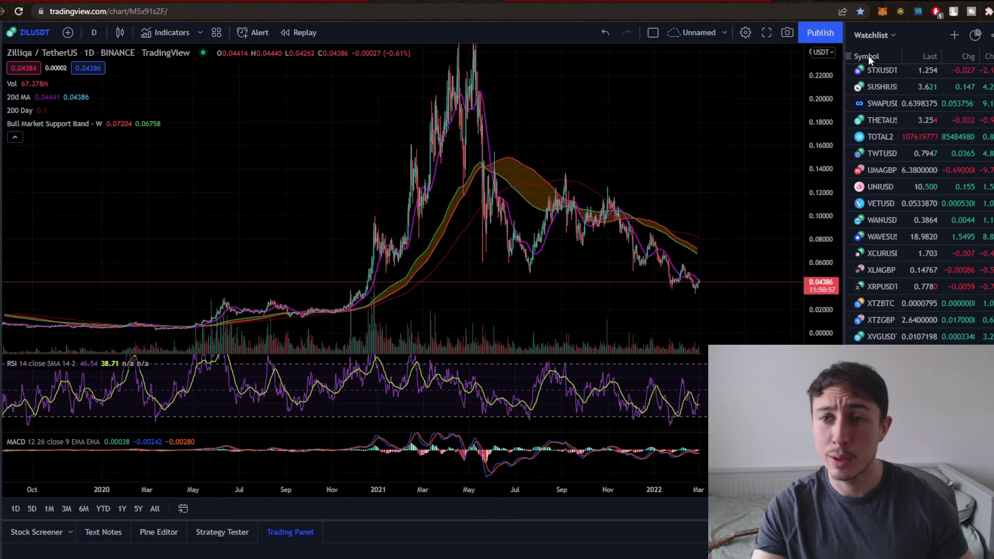
scroll(875, 129, "up", 20)
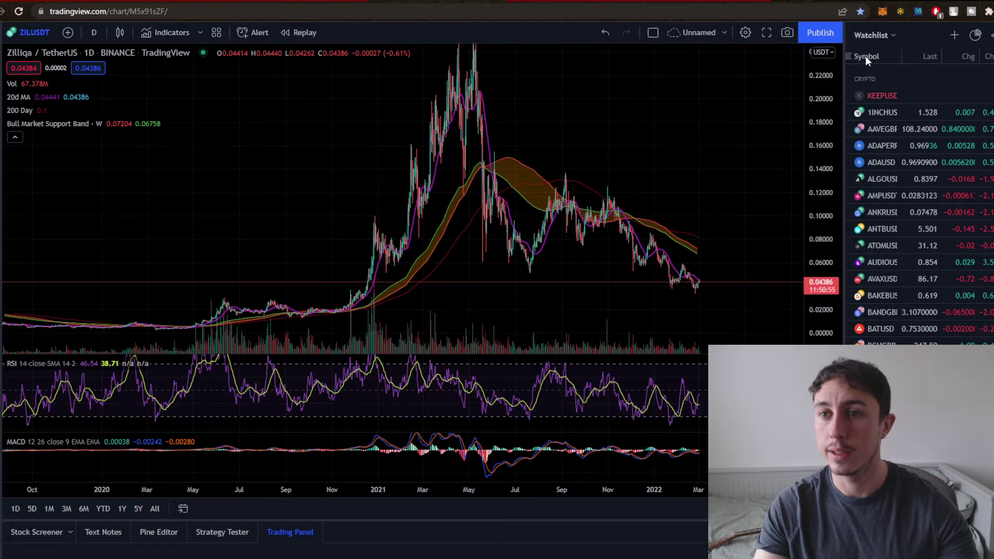
left_click(867, 55)
left_click(869, 55)
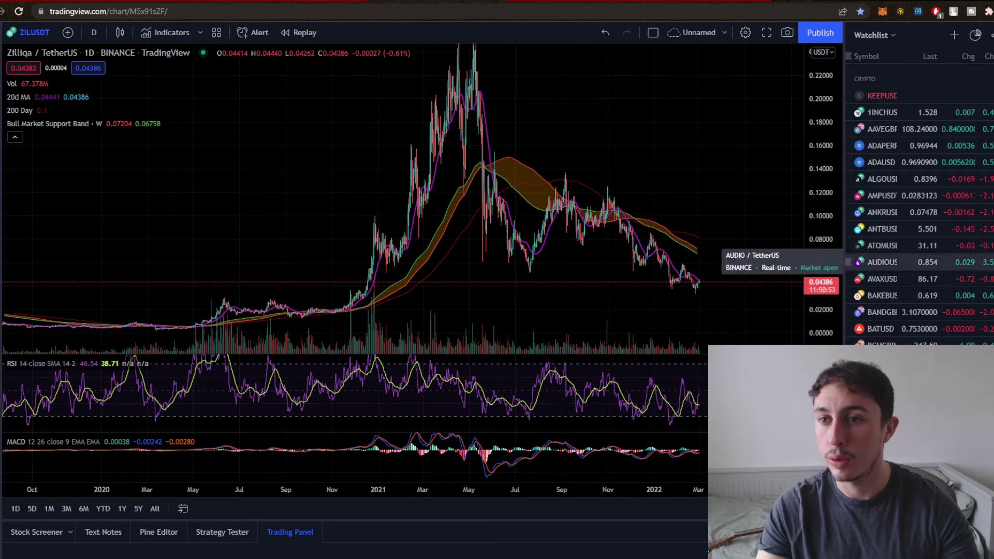
left_click(989, 56)
left_click(989, 56)
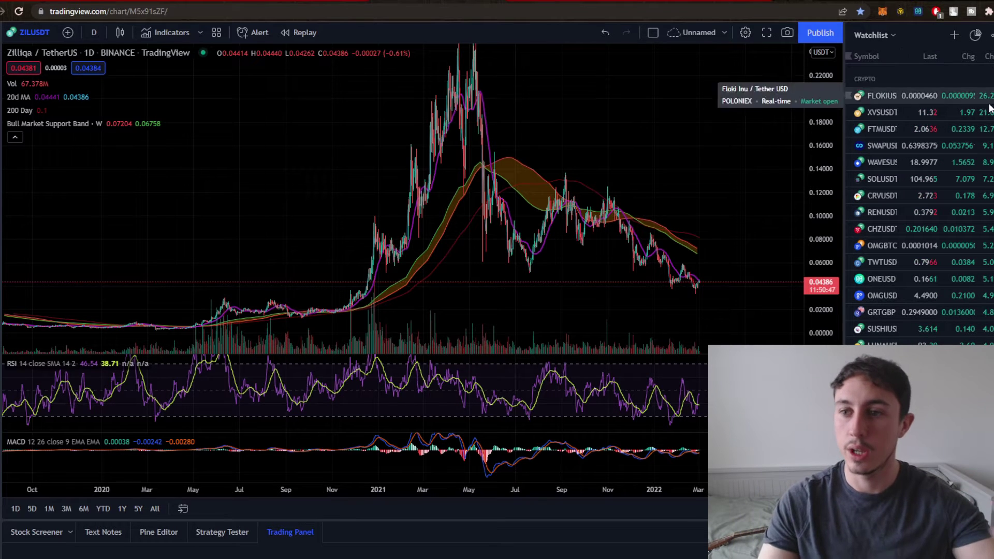
left_click(990, 57)
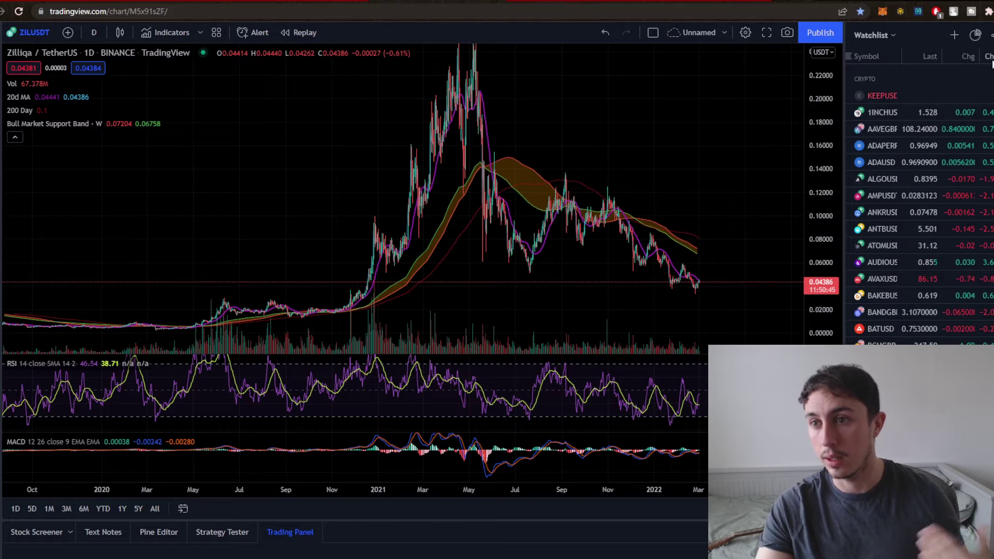
left_click(878, 56)
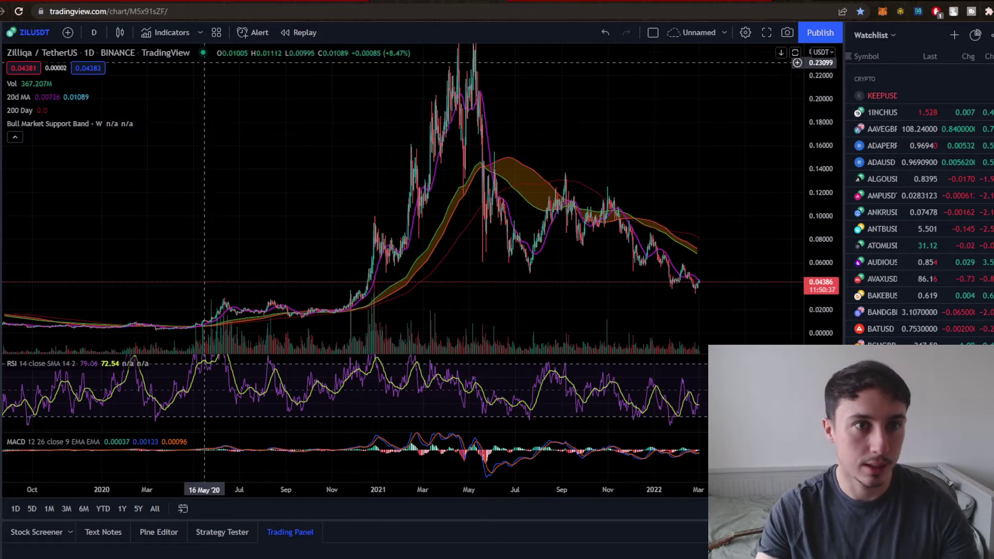
Step: Close the Indicators list without adding anything and switch to the Investopedia MACD vs RSI article
left_click(182, 33)
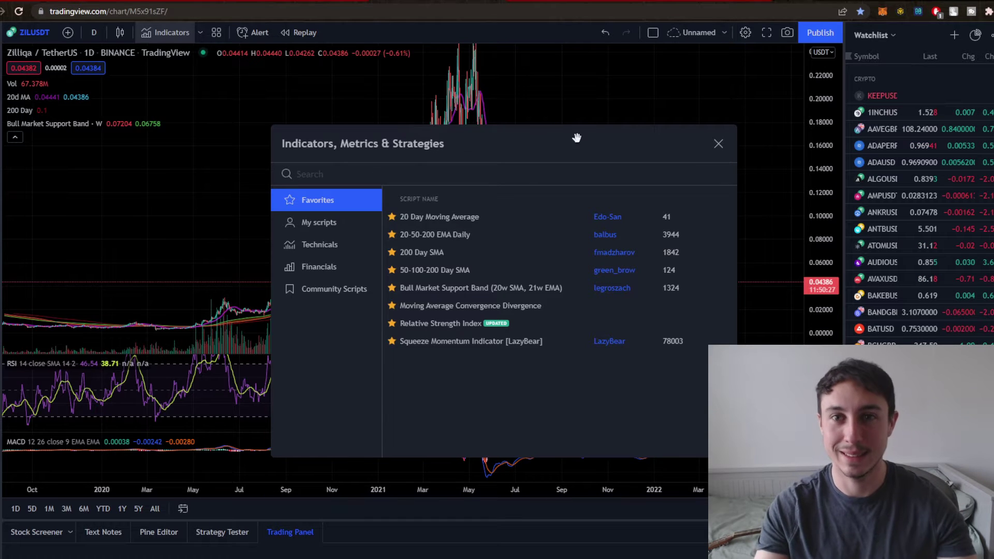
left_click(719, 143)
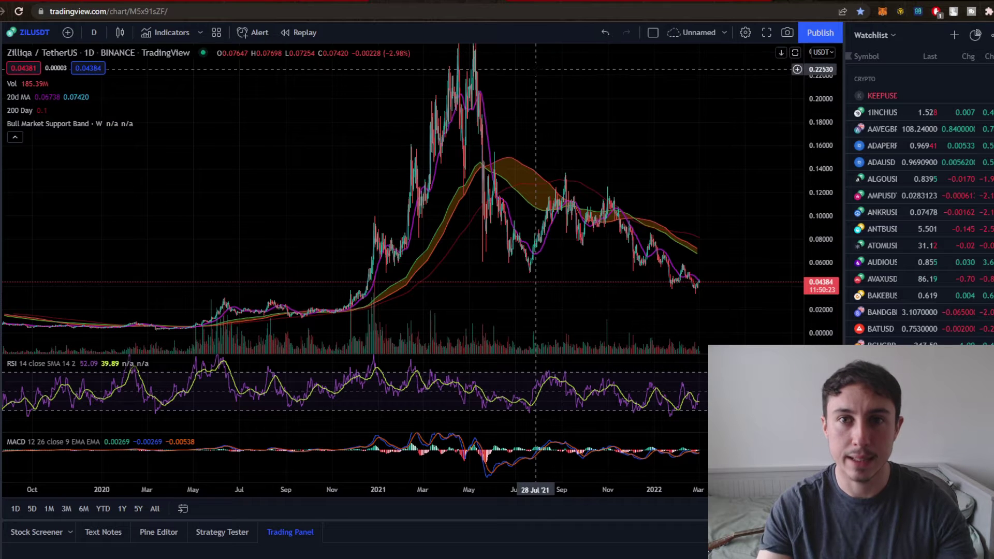
left_click(603, 1)
Step: Scroll through the Investopedia article's MACD and RSI sections and back up
middle_click(814, 259)
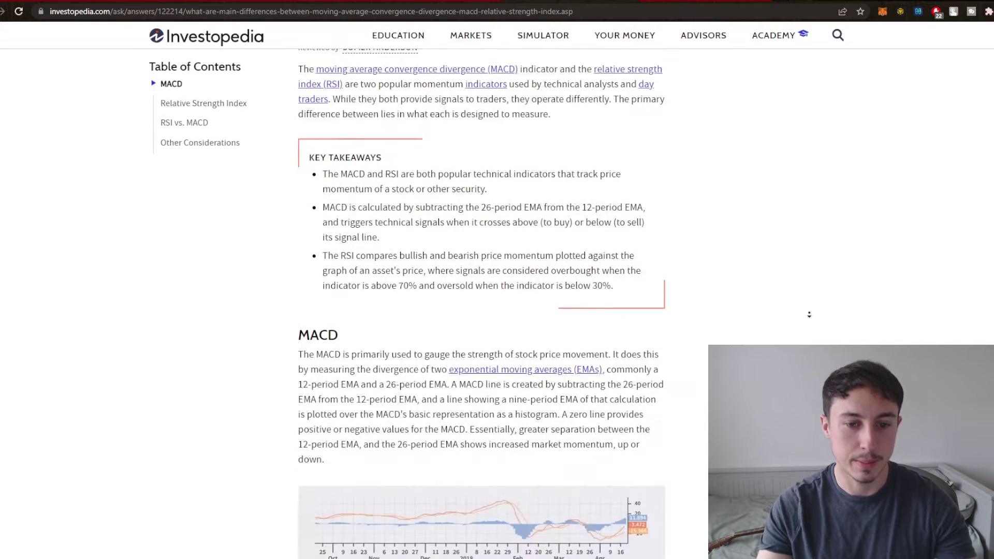
scroll(809, 314, "down", 3)
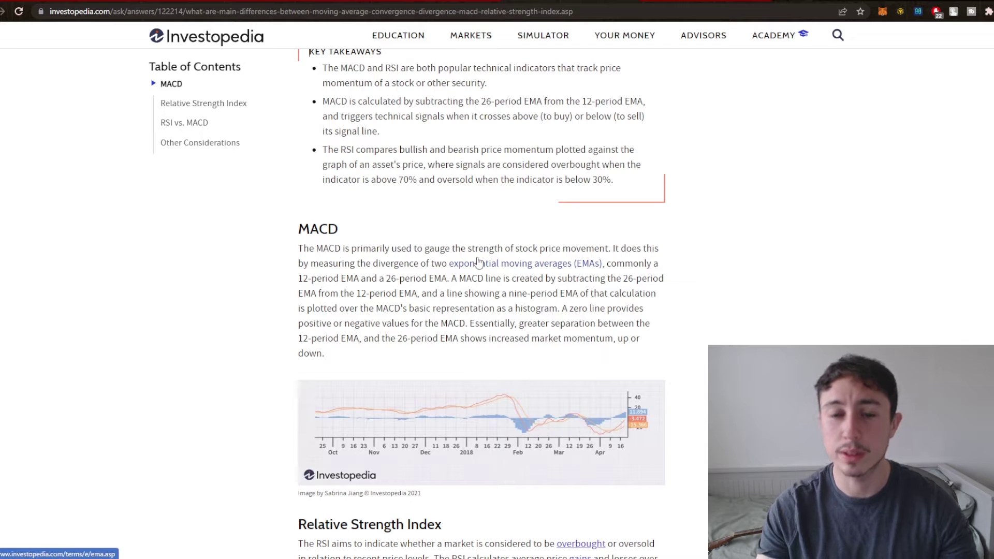
scroll(600, 245, "down", 7)
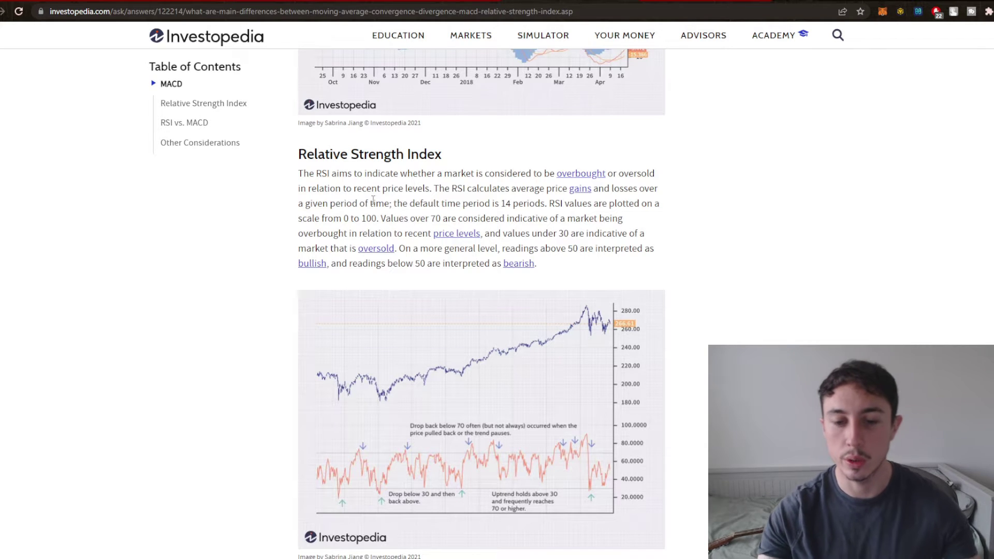
scroll(722, 338, "up", 13)
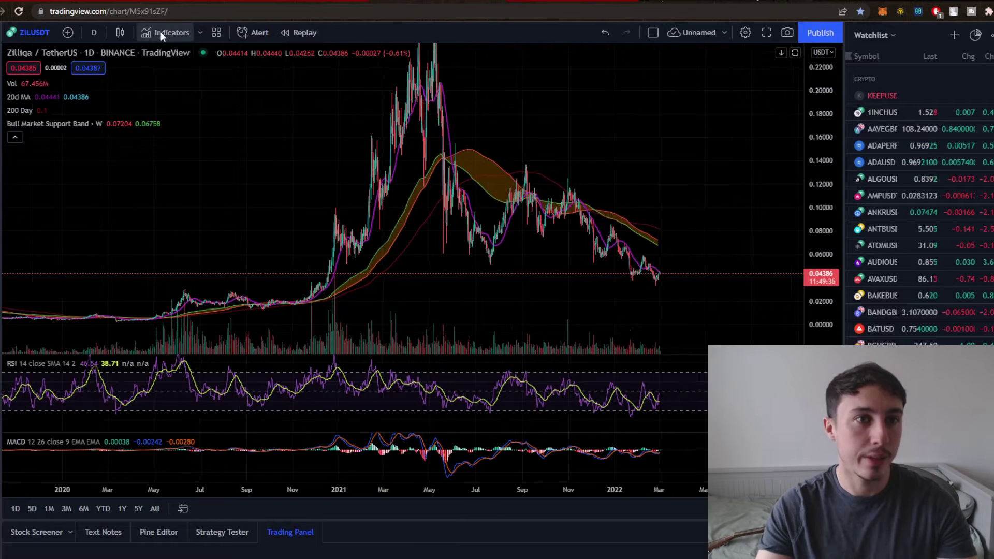
left_click(166, 32)
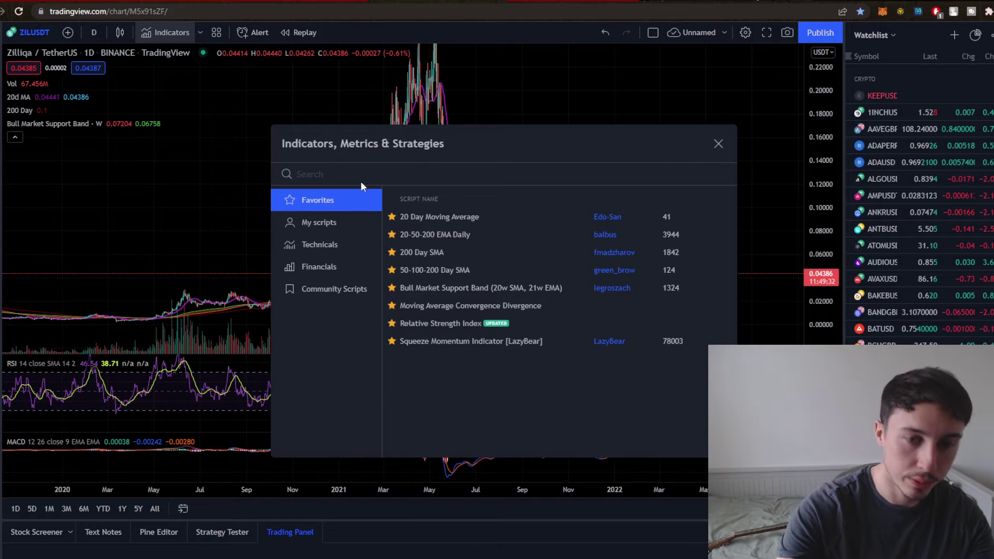
type("20")
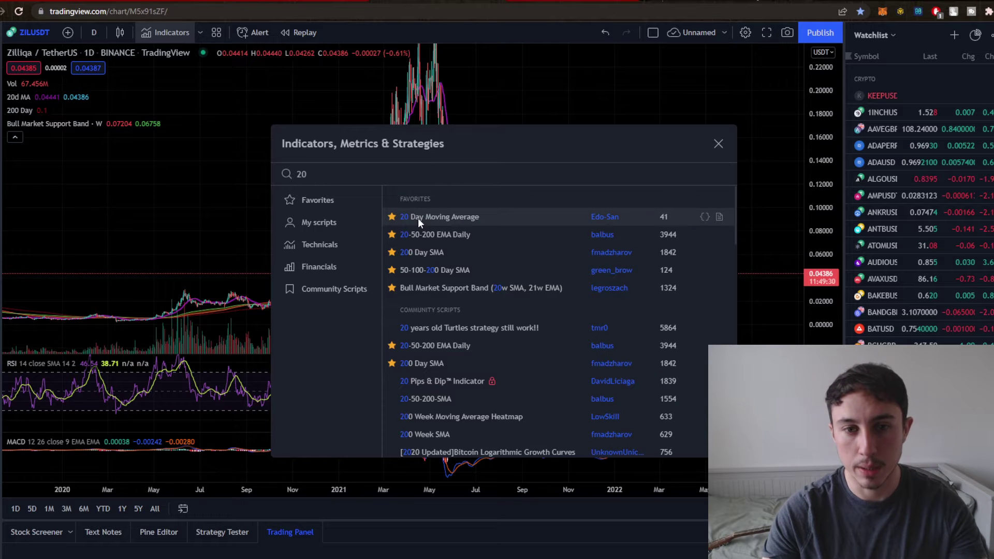
left_click(418, 217)
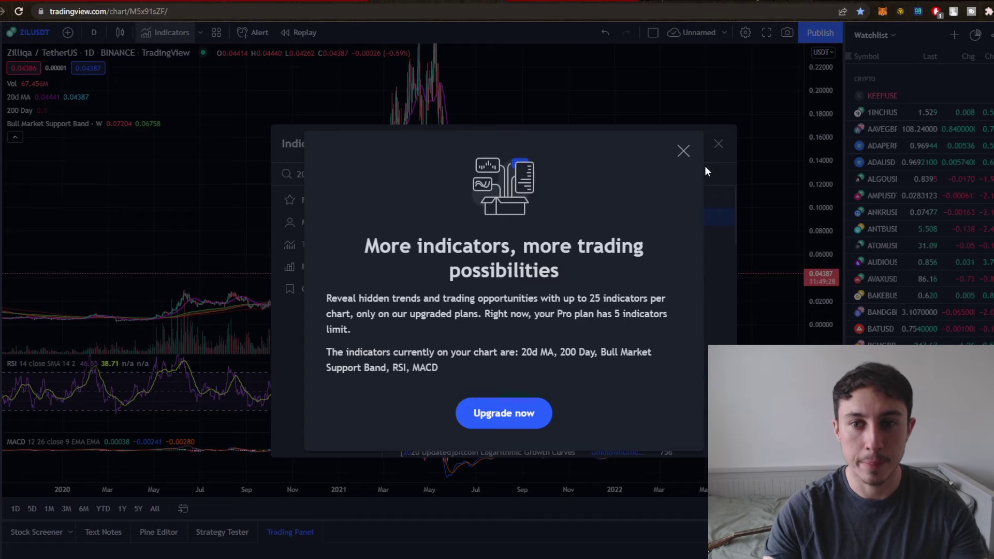
left_click(682, 150)
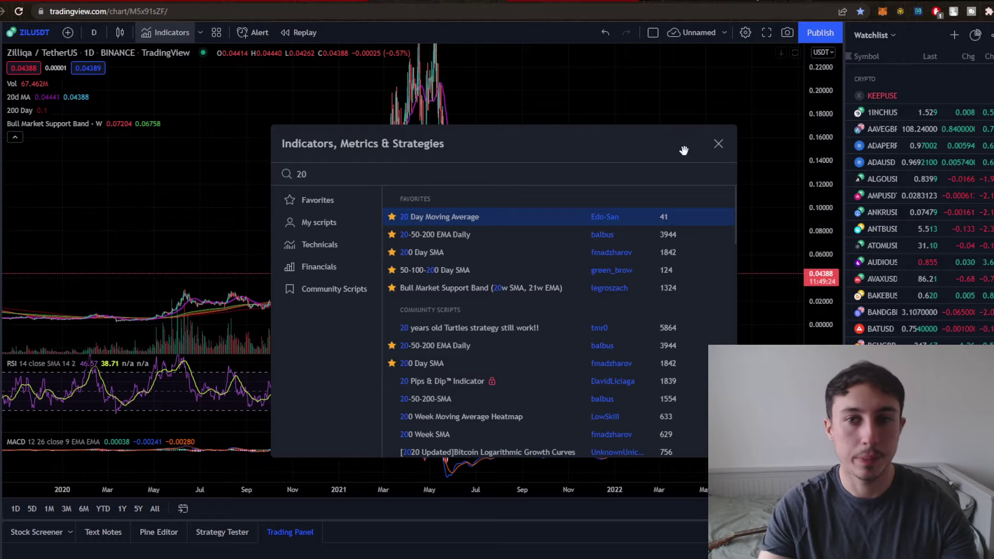
left_click(719, 145)
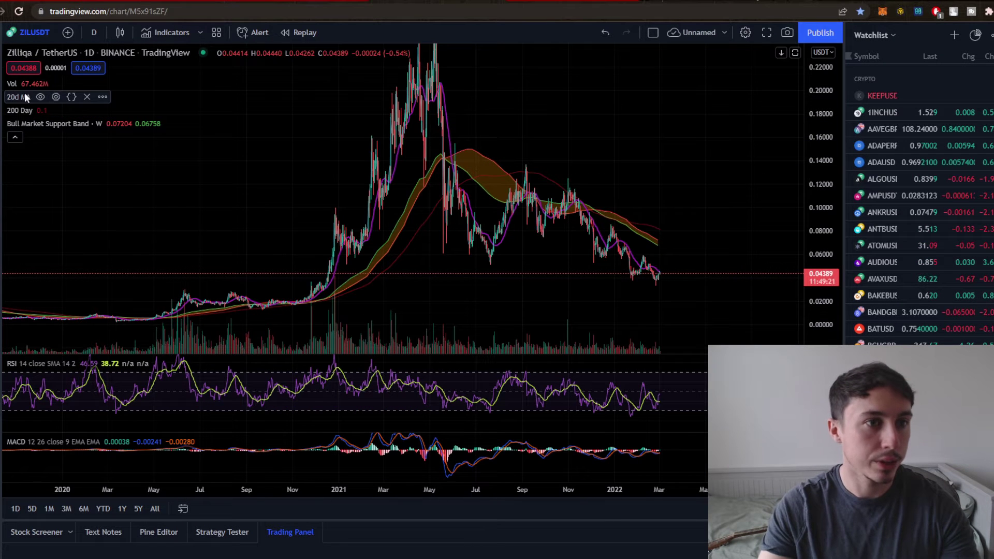
left_click(41, 97)
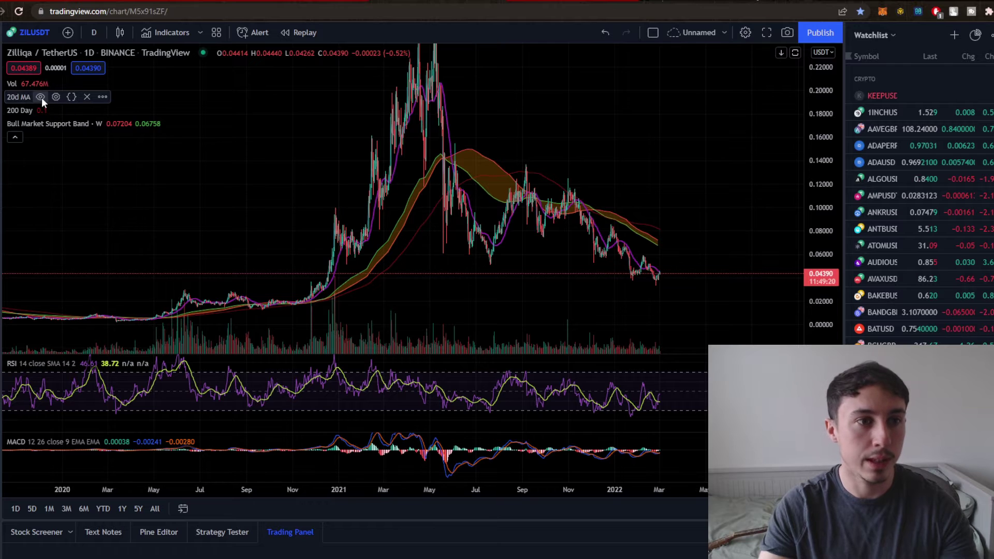
left_click(42, 110)
left_click(41, 110)
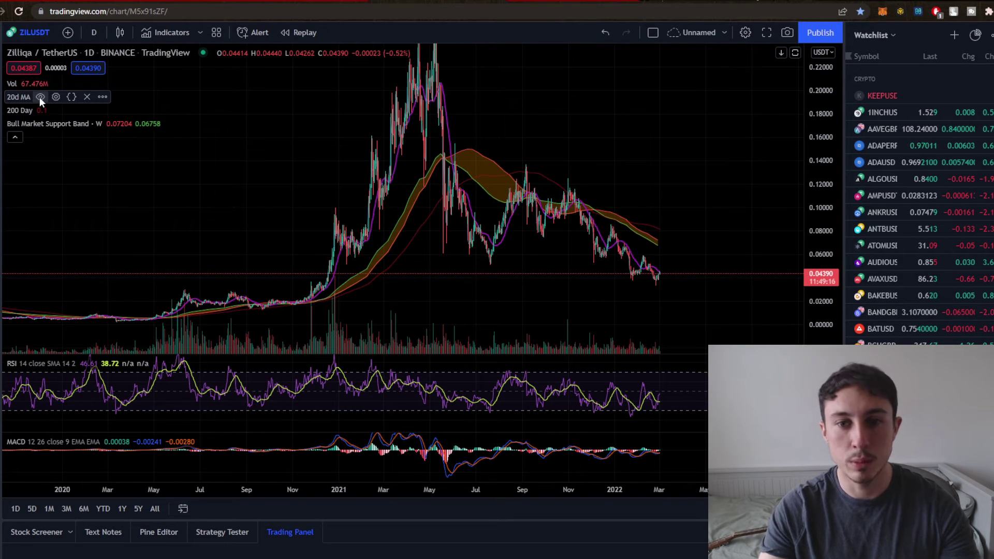
left_click(39, 97)
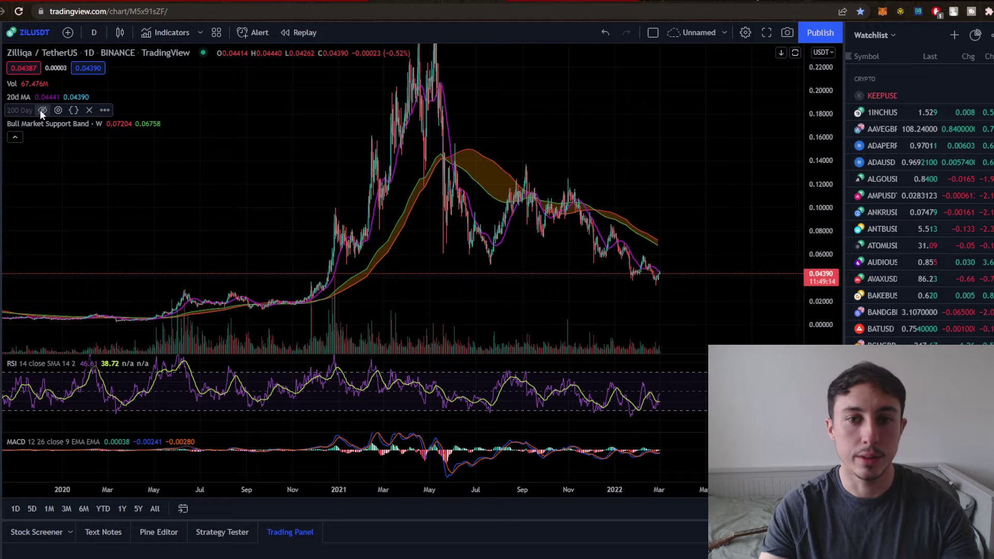
left_click(111, 123)
left_click(111, 124)
left_click(111, 124)
left_click(111, 123)
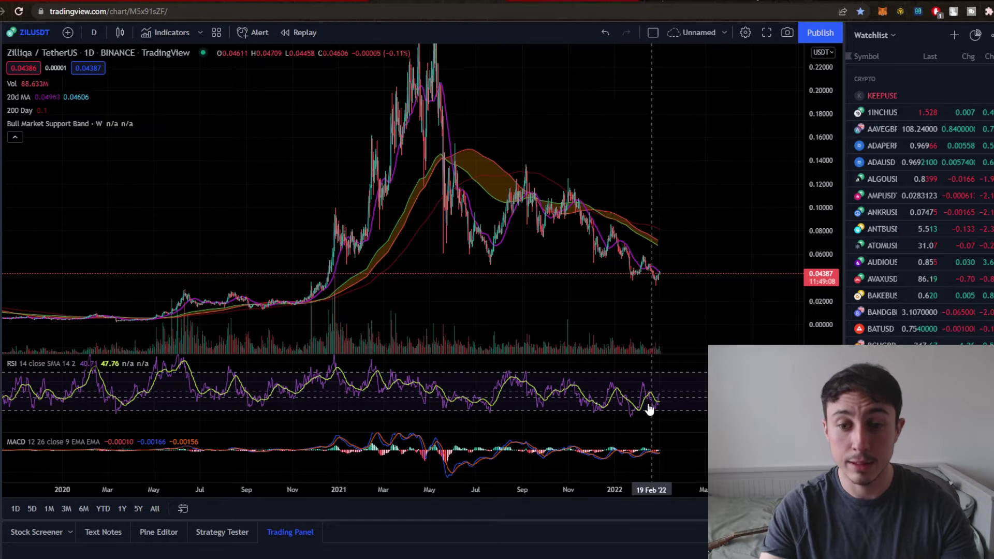
Step: Search the indicators list for 'relat', then close it without adding anything
left_click(165, 32)
type("relat")
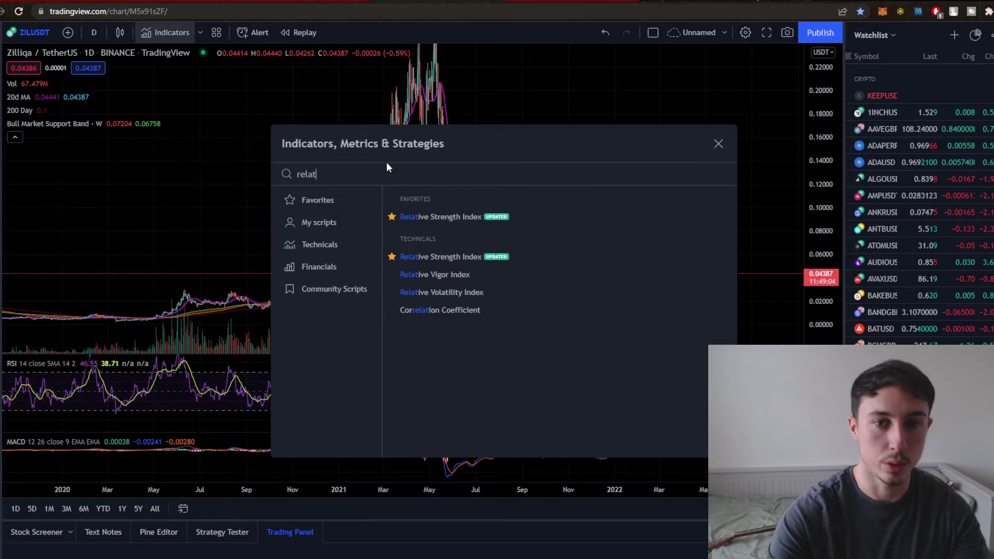
left_click(718, 144)
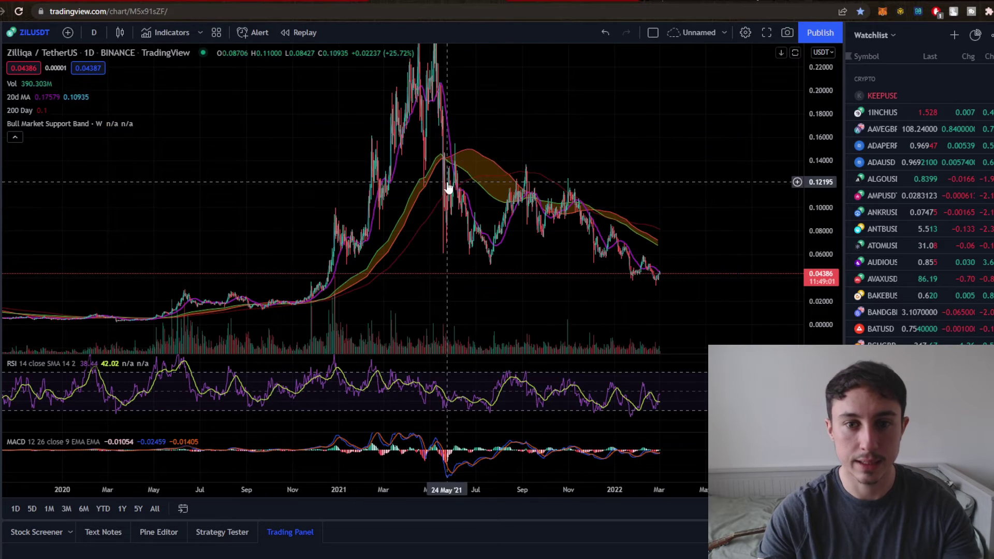
scroll(535, 289, "up", 5)
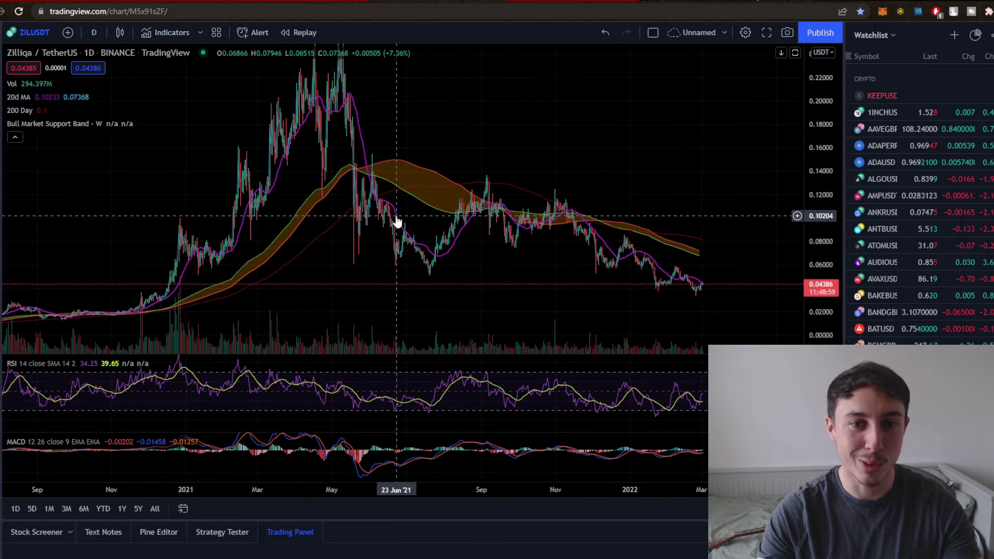
Step: Set the 20d MA's 20 SMA line to purple after trying green, orange and red
left_click(55, 96)
left_click(481, 242)
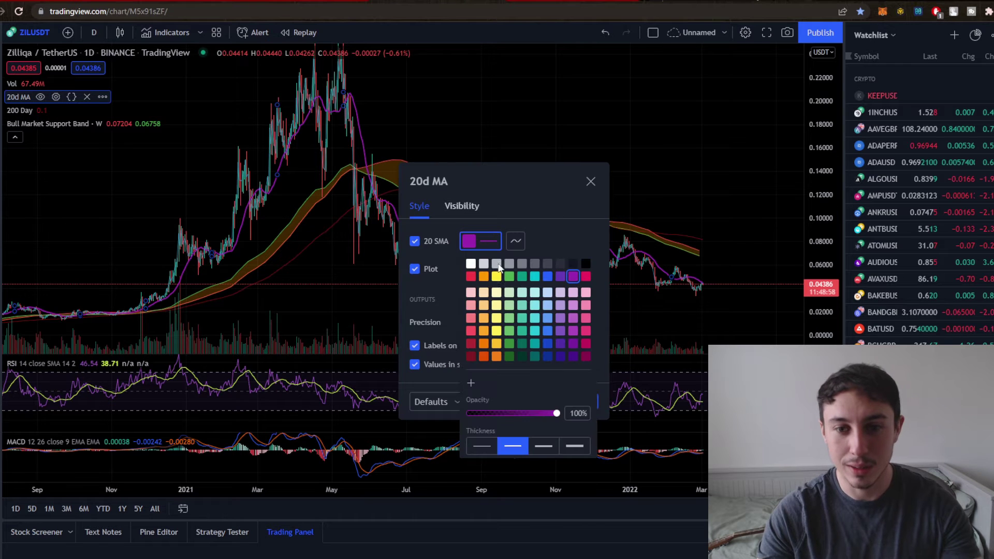
left_click(510, 277)
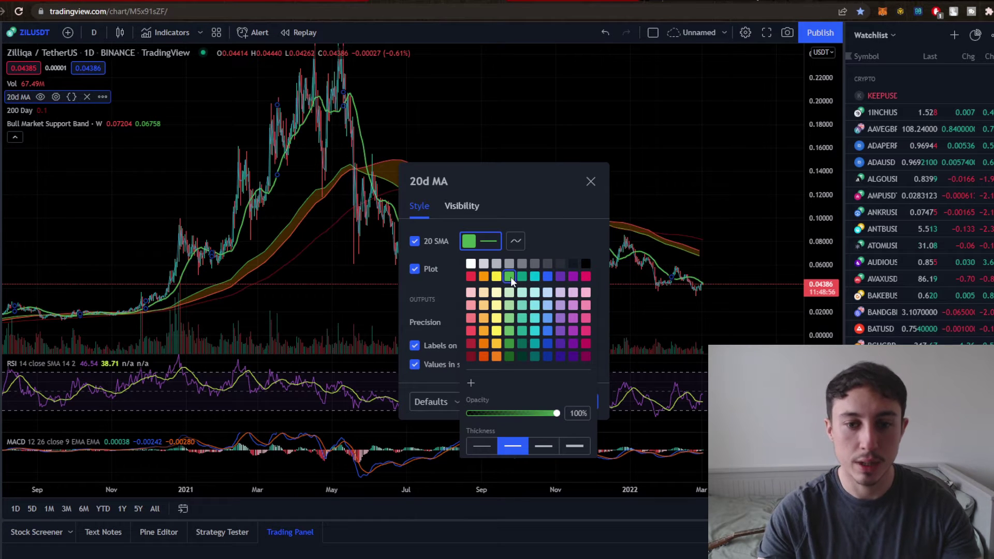
left_click(485, 330)
left_click(470, 277)
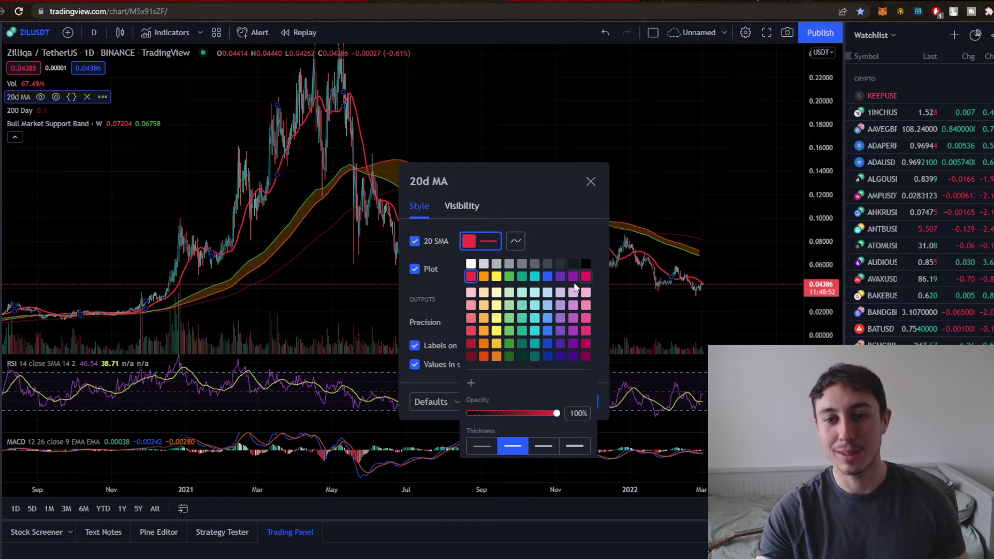
left_click(573, 276)
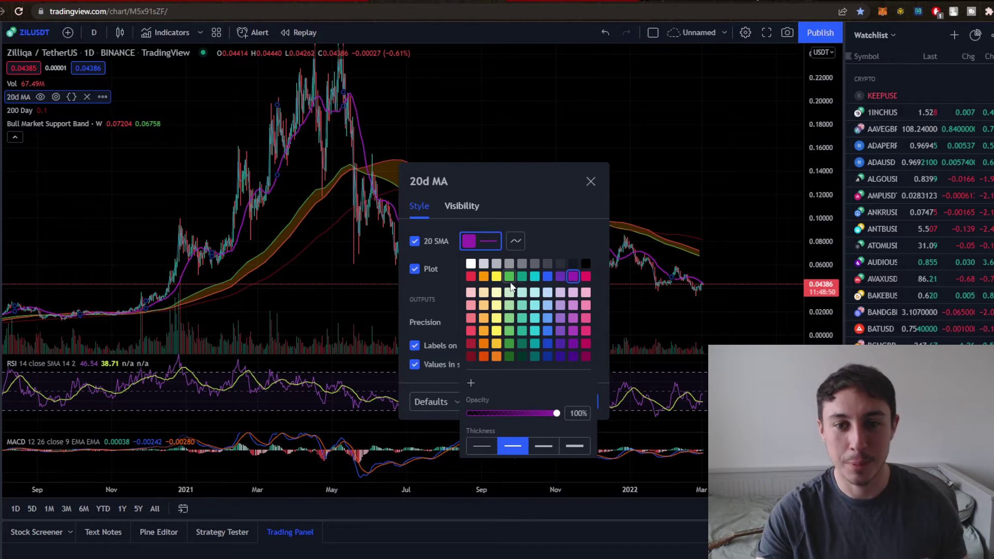
left_click(533, 111)
scroll(580, 140, "down", 5)
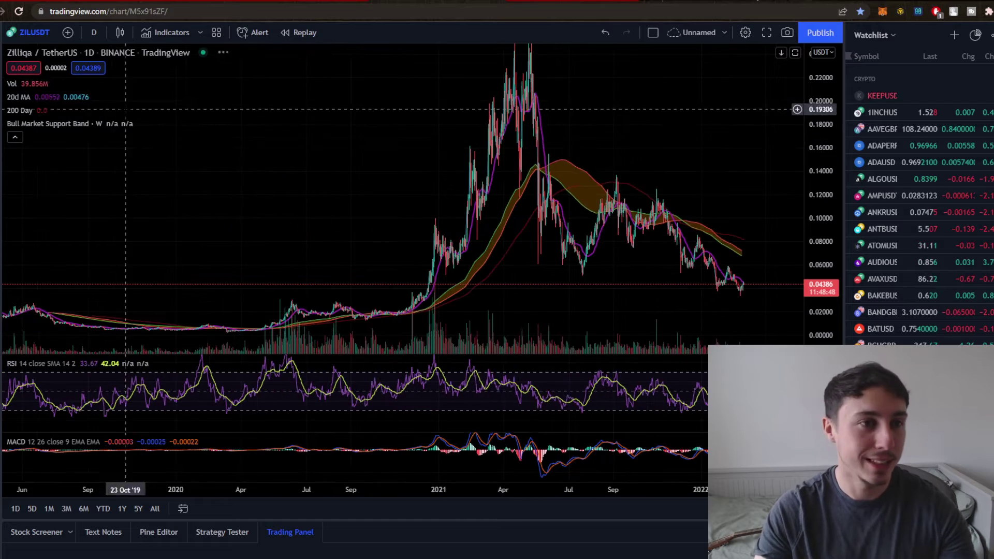
left_click_drag(356, 179, 231, 166)
Step: Zoom the ZIL/USDT chart to recent weeks, stretch the price scale, and choose the 4-hour interval
mouse_move(123, 125)
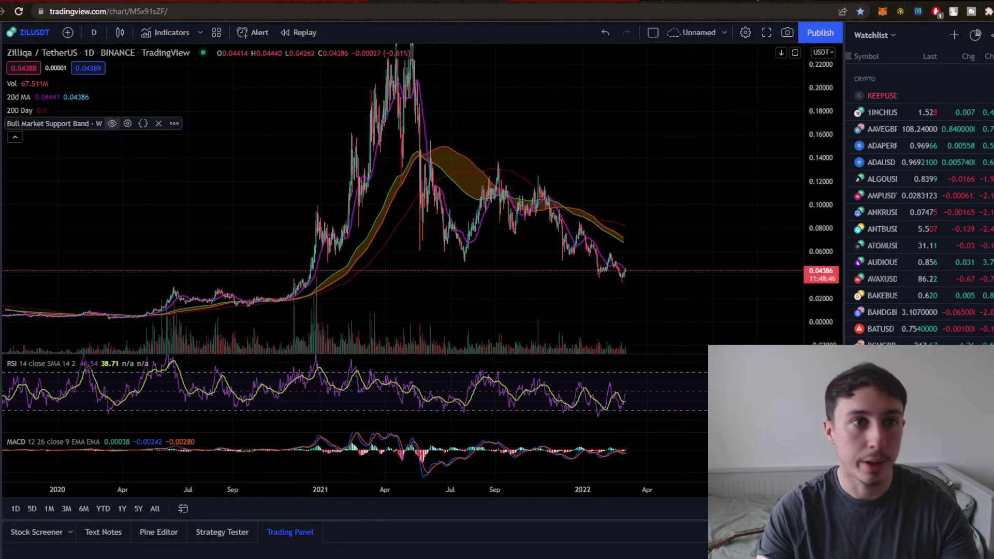
left_click(86, 39)
left_click(212, 93)
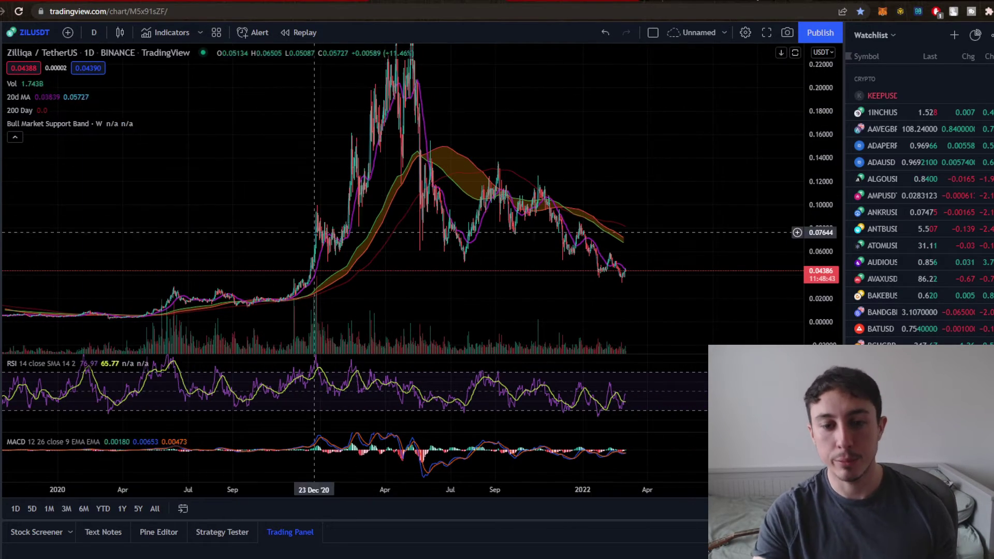
scroll(316, 231, "up", 10)
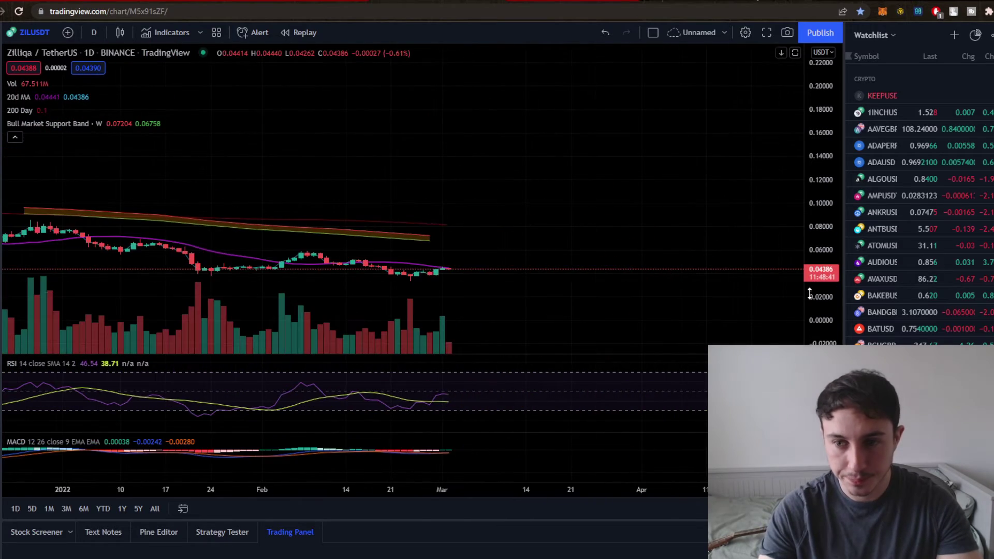
left_click_drag(810, 294, 808, 178)
left_click_drag(500, 323, 643, 36)
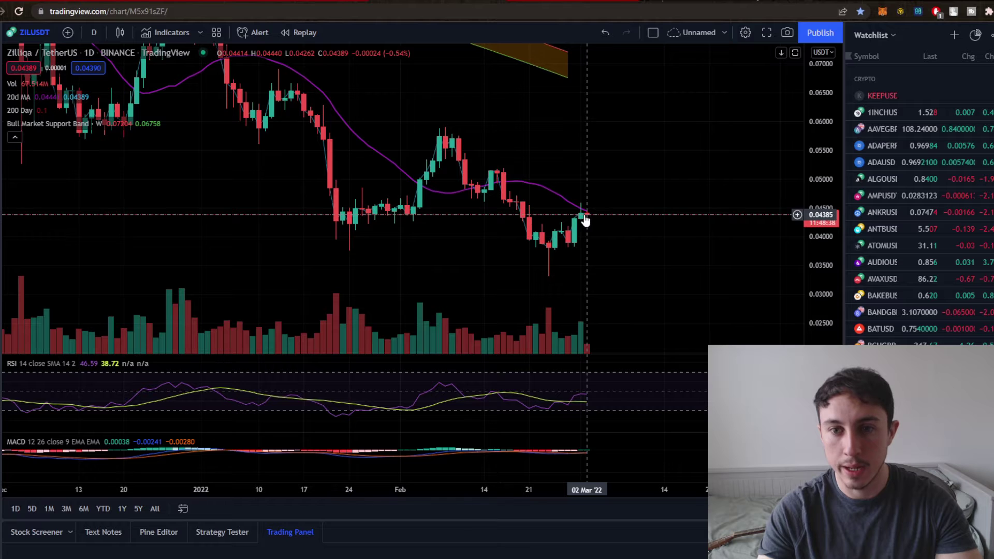
left_click(94, 32)
left_click(104, 343)
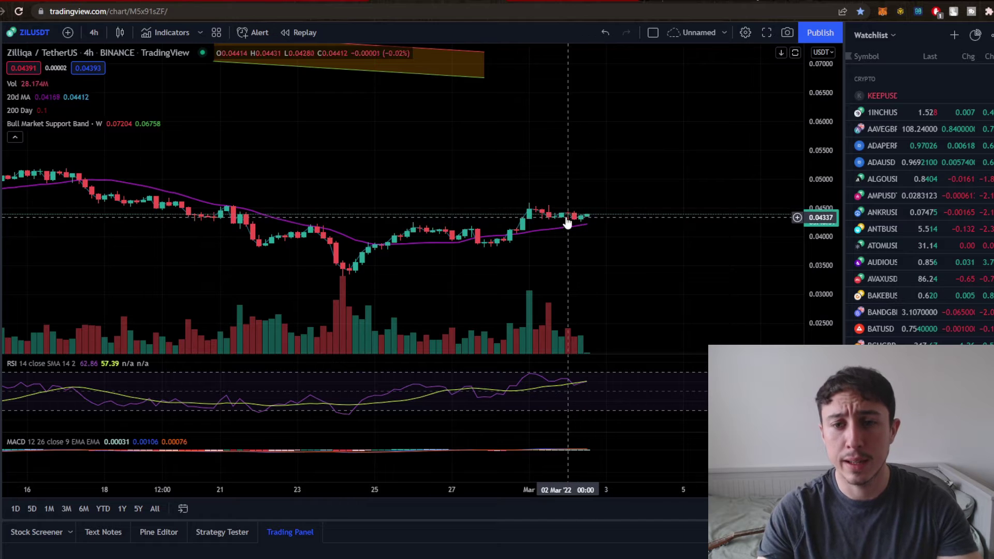
left_click(101, 29)
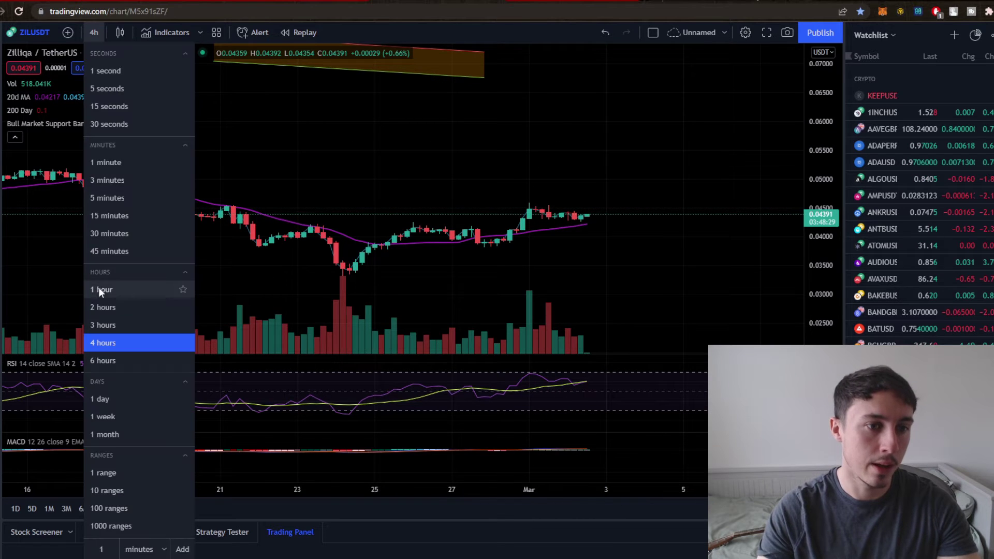
left_click(94, 275)
scroll(547, 244, "down", 3)
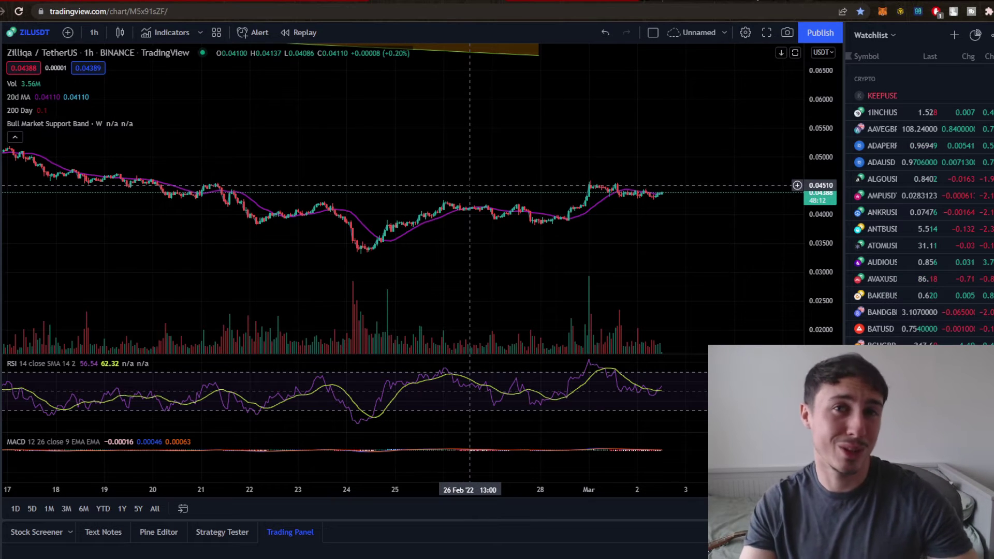
scroll(518, 189, "up", 2)
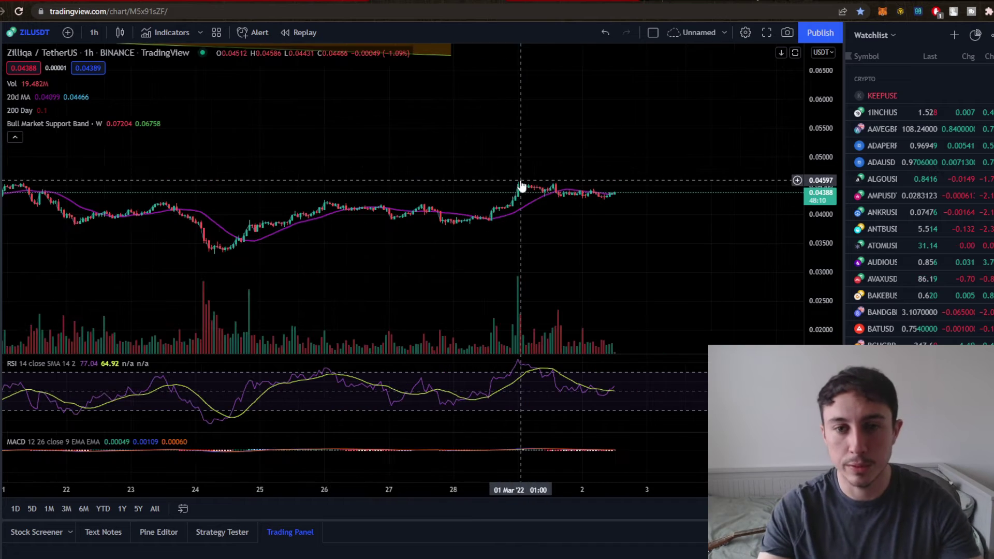
left_click(88, 32)
left_click(110, 218)
scroll(560, 246, "down", 3)
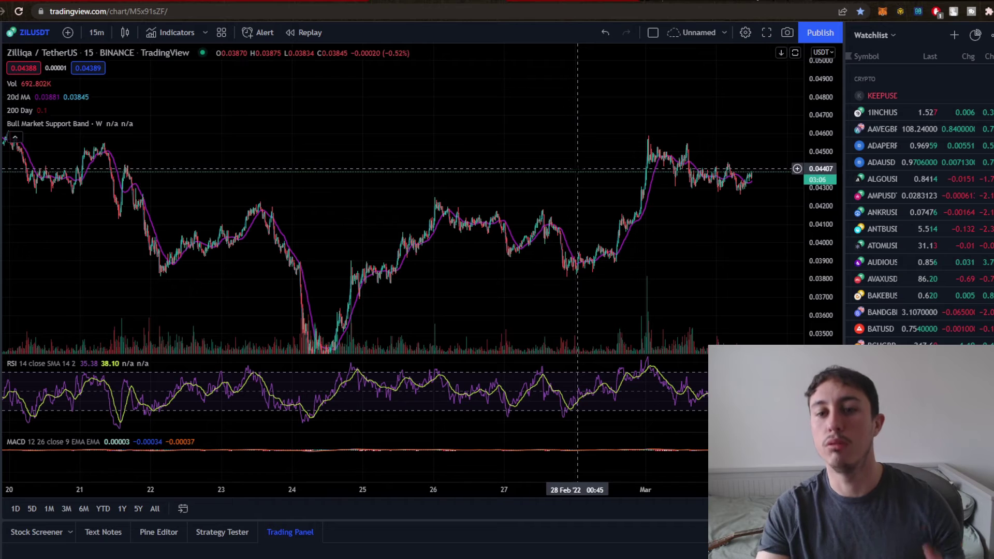
left_click(96, 31)
left_click(117, 340)
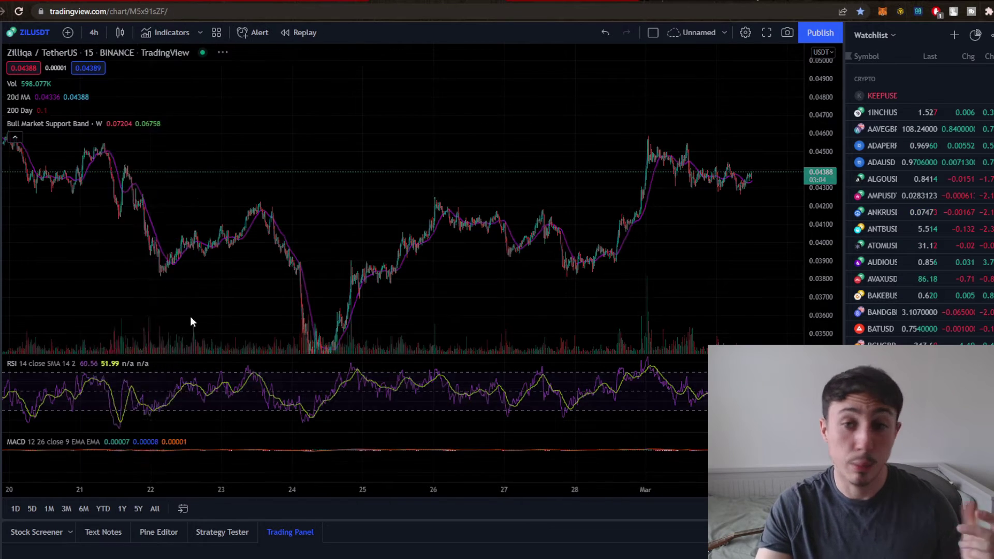
scroll(507, 224, "up", 5)
left_click_drag(815, 118, 814, 284)
scroll(682, 286, "down", 5)
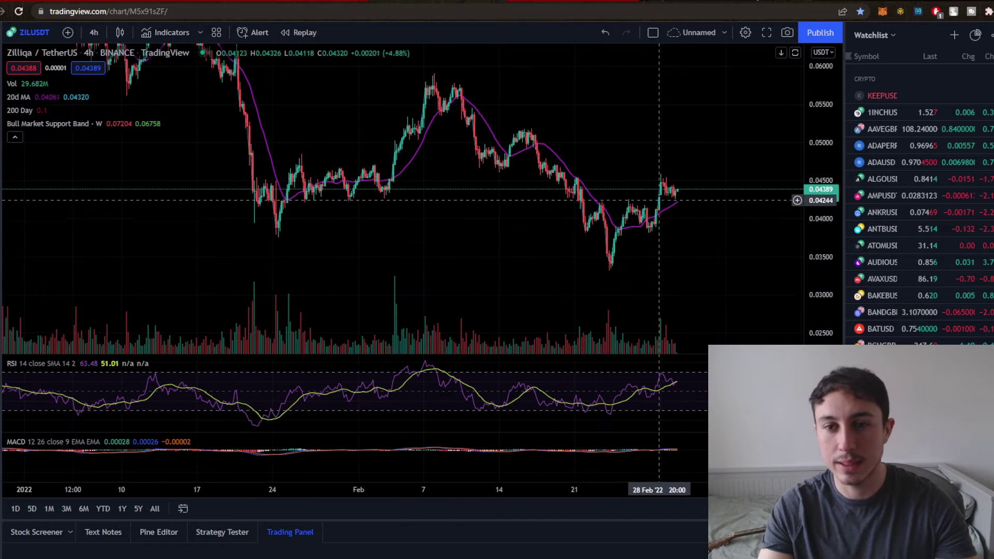
scroll(595, 208, "up", 2)
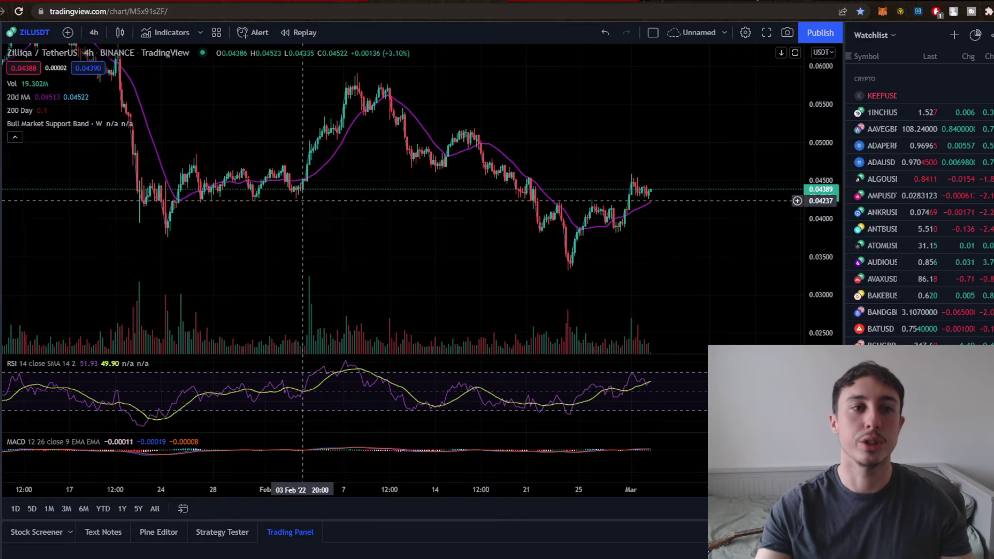
left_click(98, 33)
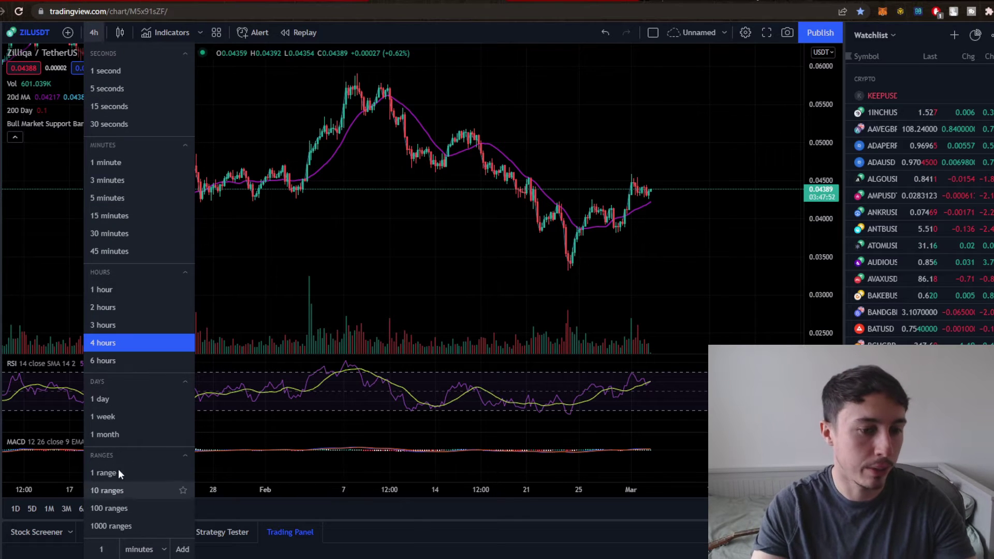
left_click(119, 32)
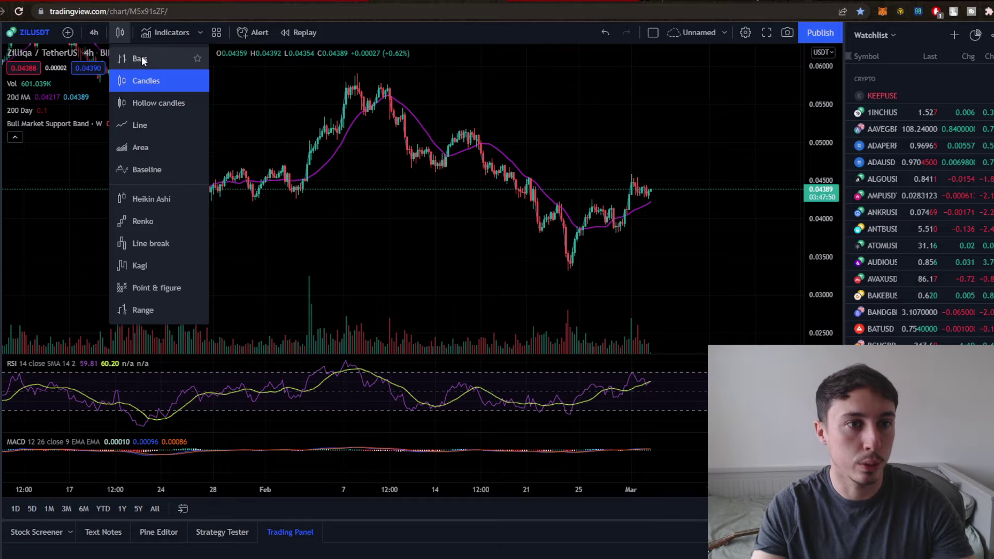
left_click(144, 202)
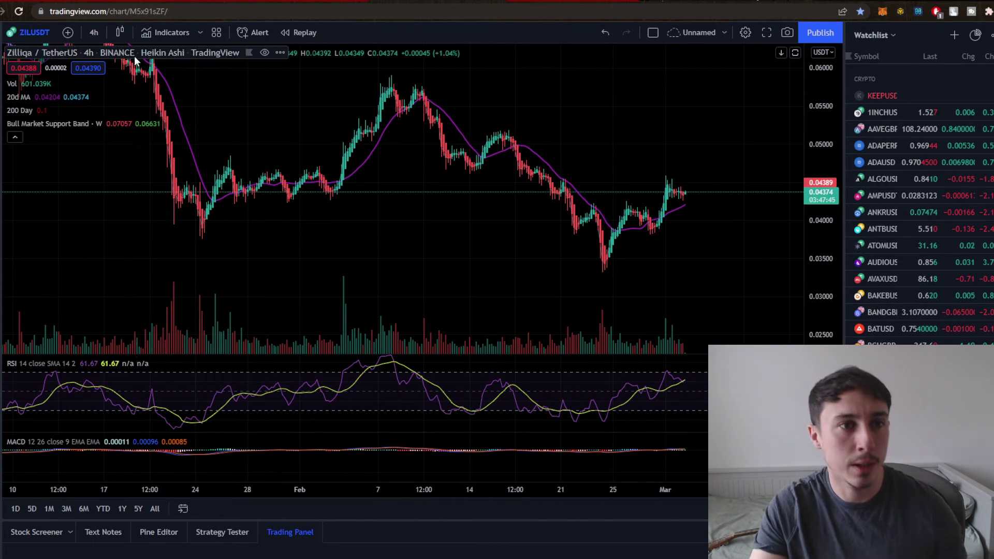
left_click(119, 32)
left_click(135, 81)
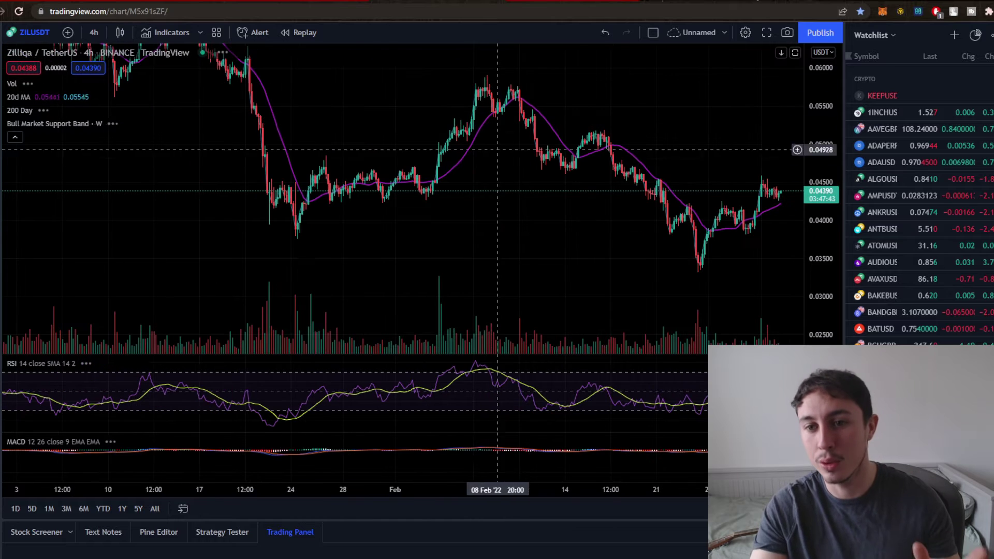
left_click_drag(580, 237, 459, 238)
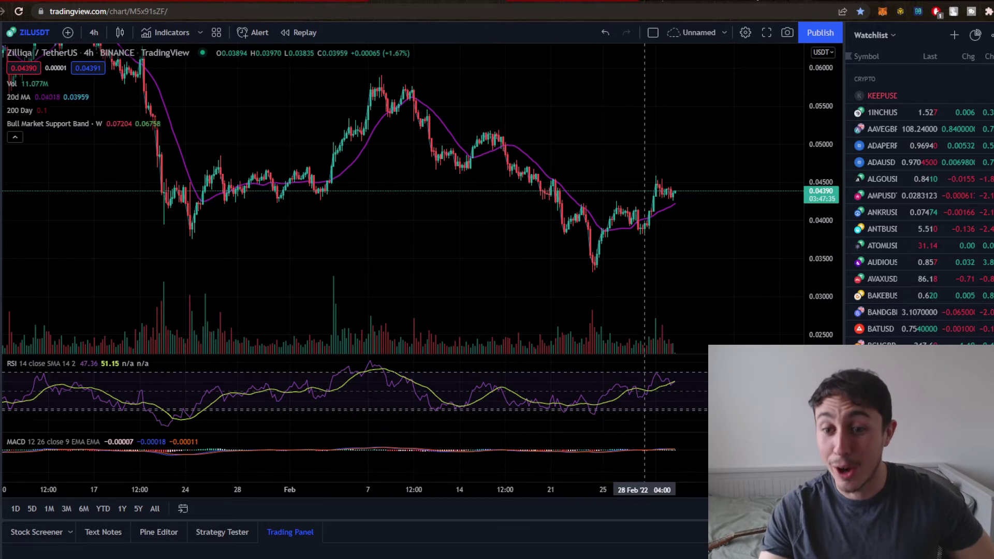
scroll(621, 455, "down", 3)
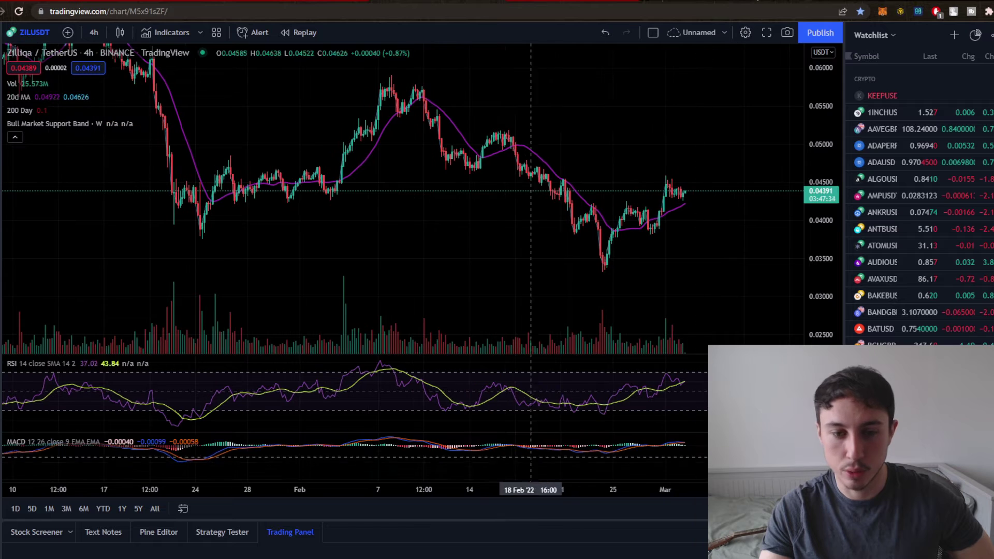
scroll(655, 455, "up", 3)
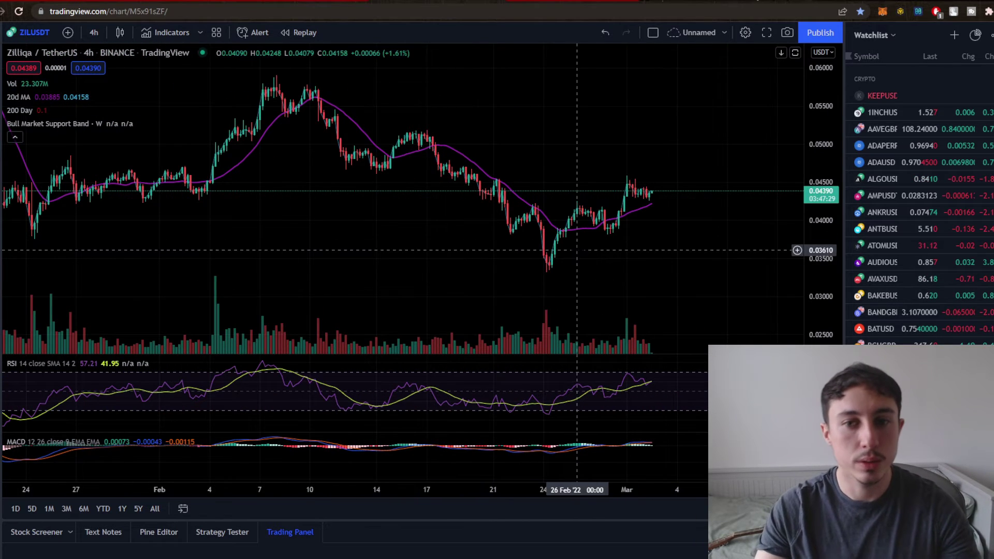
Step: Draw the falling wedge's lower and upper yellow trend lines with the Trend Line tool
left_click(2, 78)
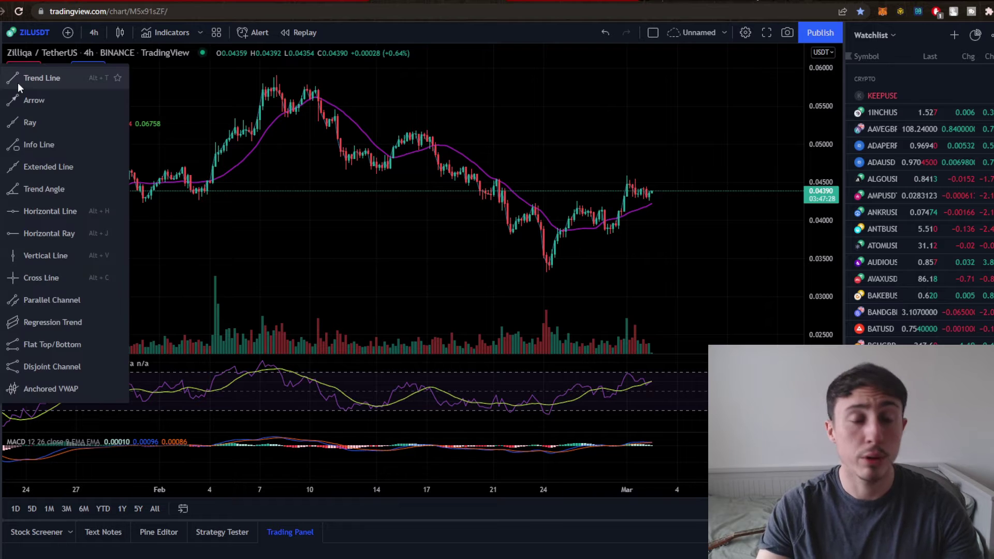
left_click(17, 82)
scroll(514, 210, "up", 3)
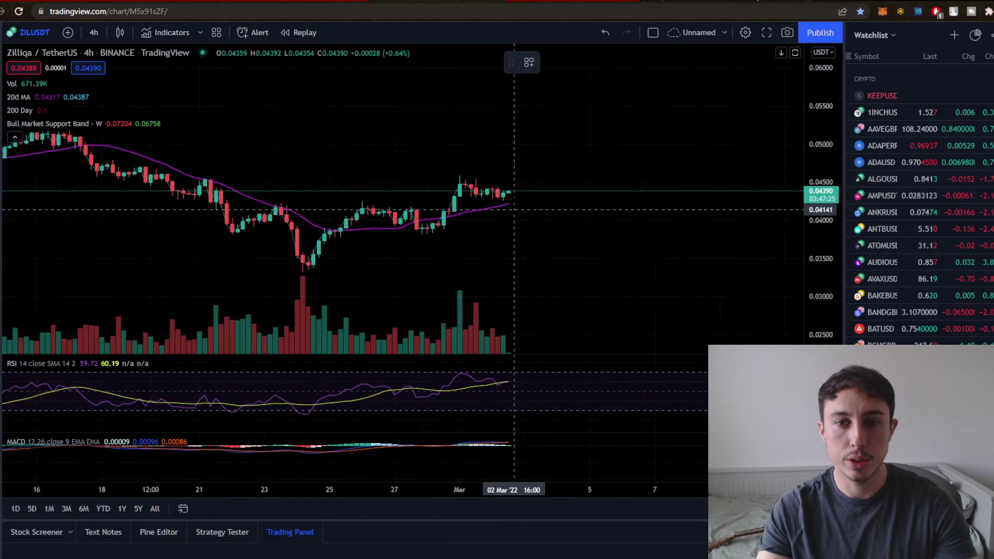
scroll(515, 209, "up", 2)
left_click(419, 185)
left_click(521, 211)
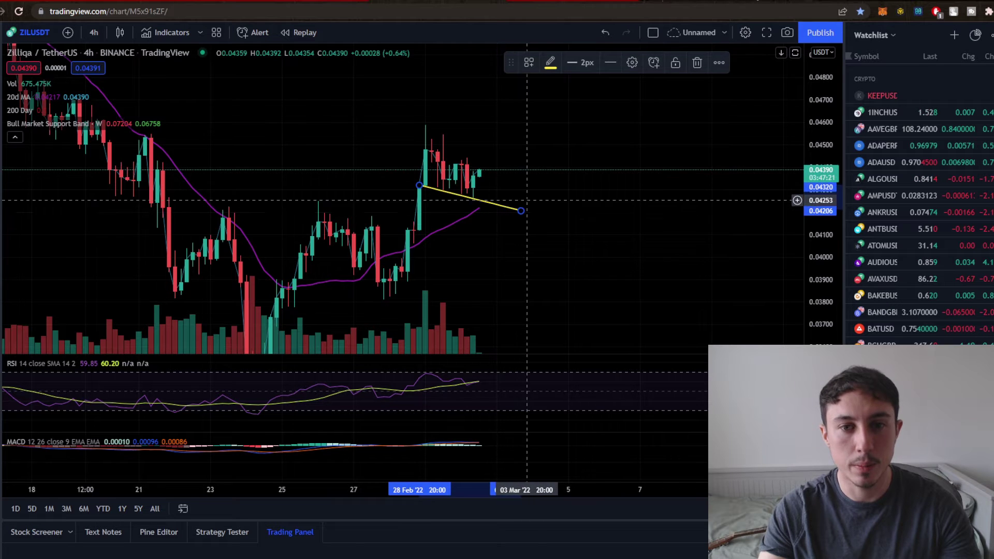
left_click(527, 192)
left_click(426, 125)
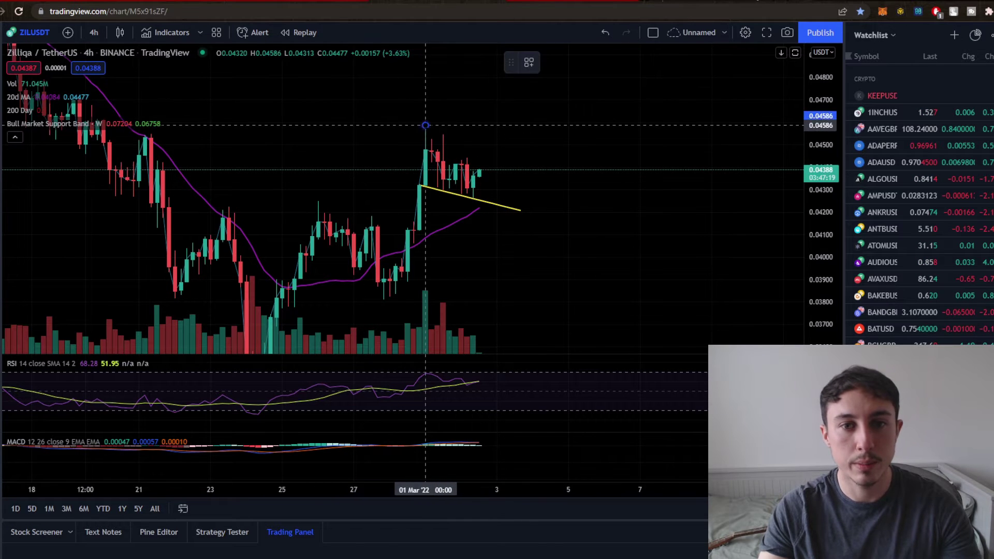
left_click(528, 193)
left_click(546, 179)
Step: Place a breakout line at the wedge's tip and clone it into a downward breakout line
scroll(548, 178, "down", 5)
left_click_drag(518, 165, 459, 160)
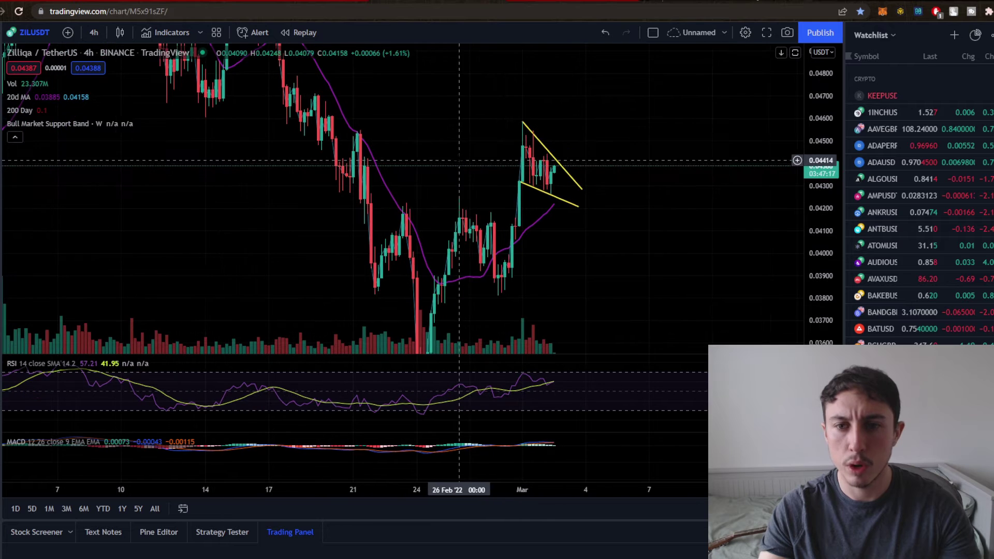
left_click_drag(807, 202, 808, 222)
left_click_drag(445, 118, 421, 131)
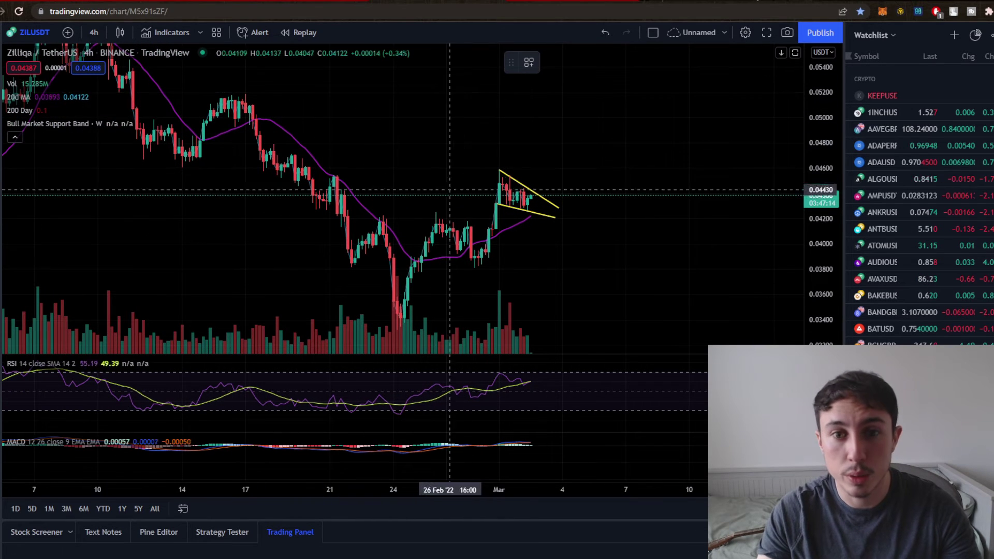
left_click_drag(497, 187, 561, 193)
right_click(561, 197)
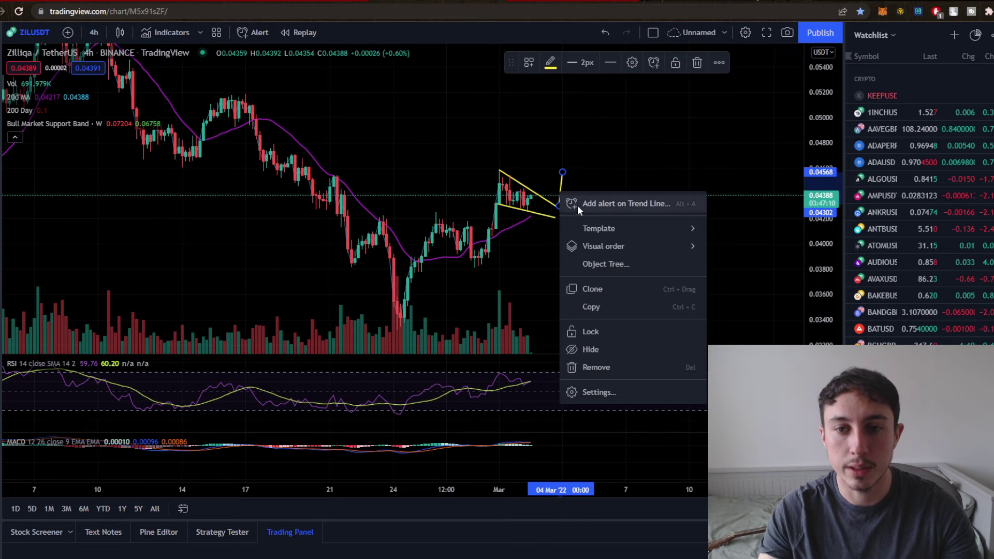
left_click(595, 288)
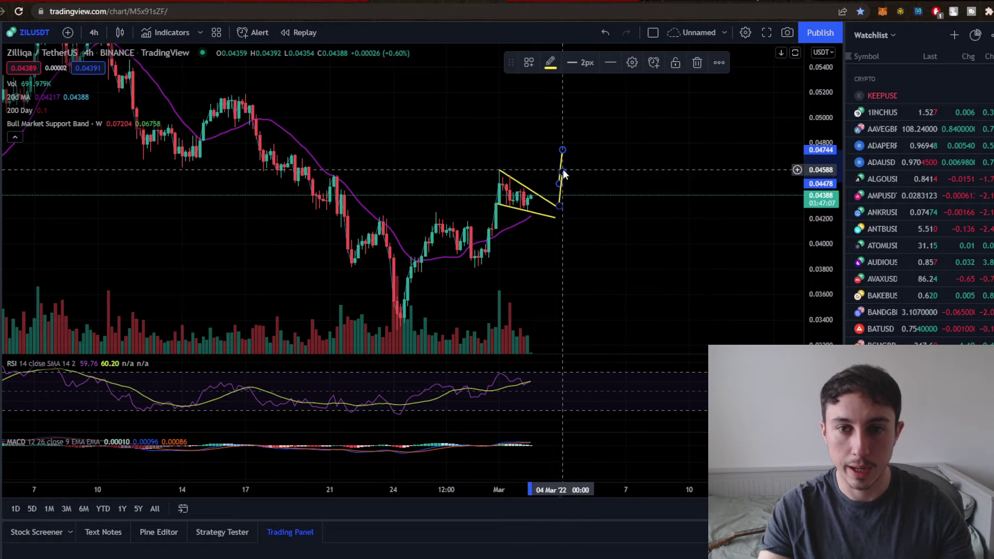
left_click_drag(565, 167, 560, 252)
left_click(565, 236)
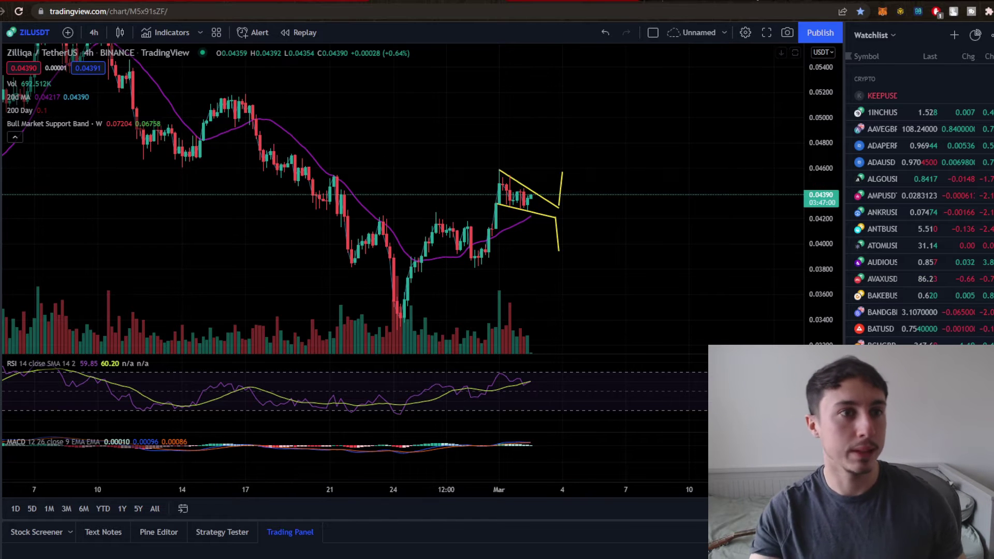
left_click(1, 78)
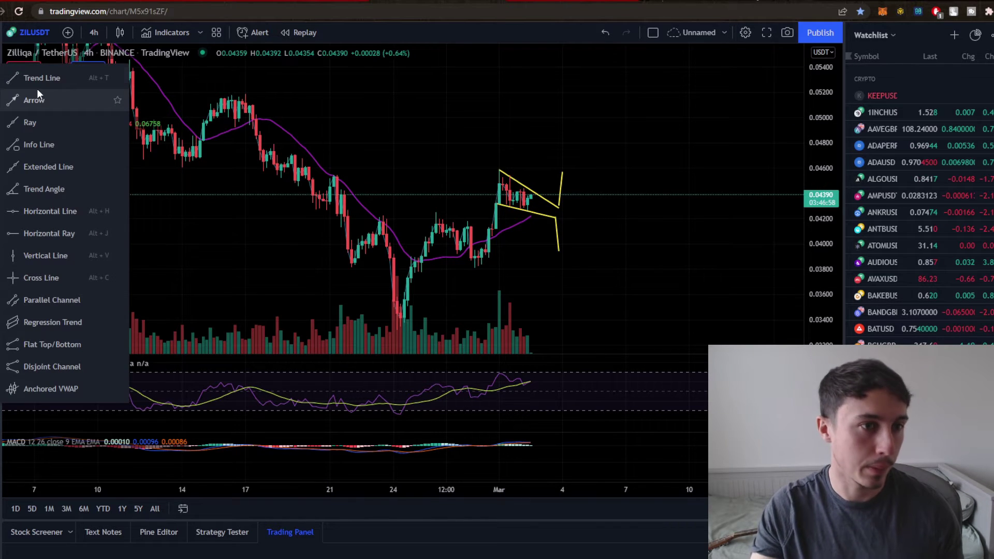
left_click(32, 144)
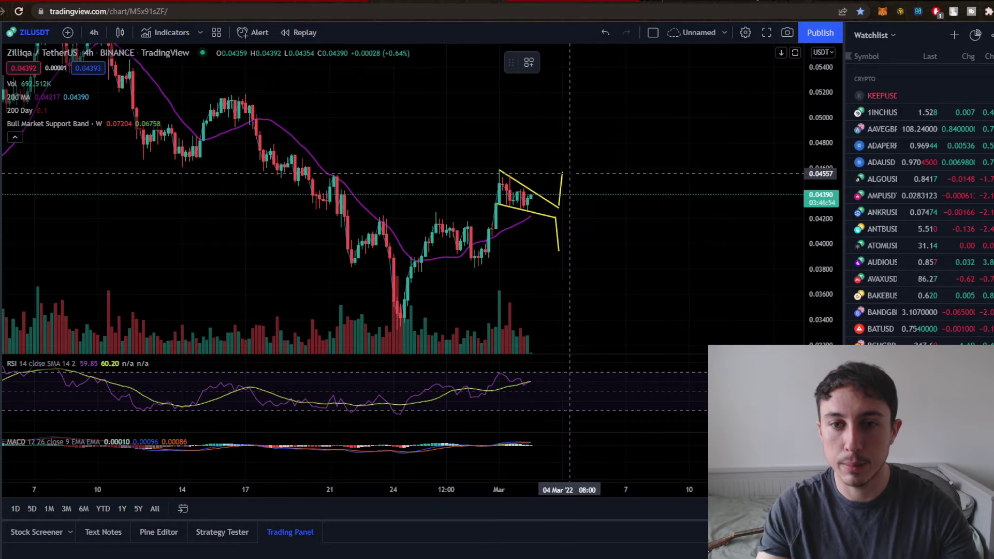
left_click(581, 205)
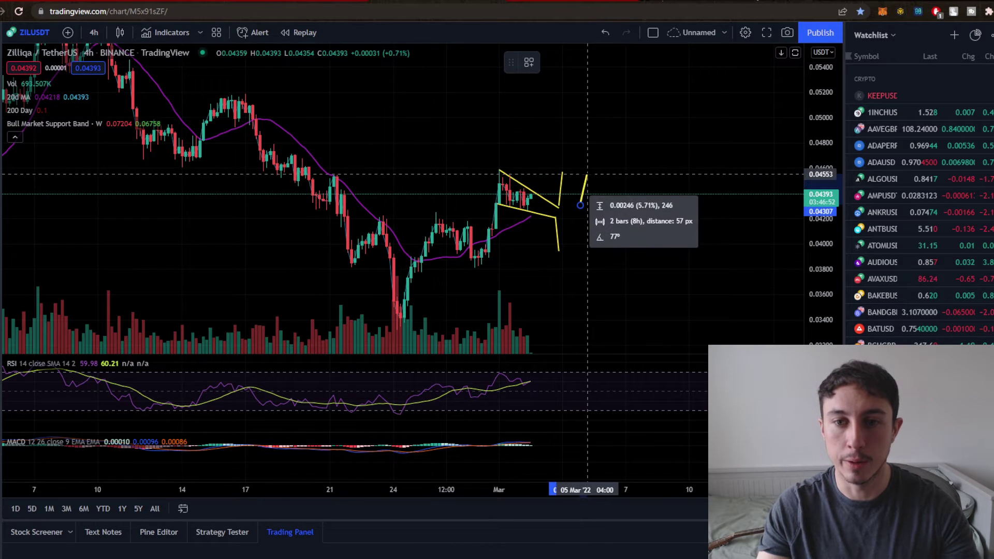
left_click(588, 173)
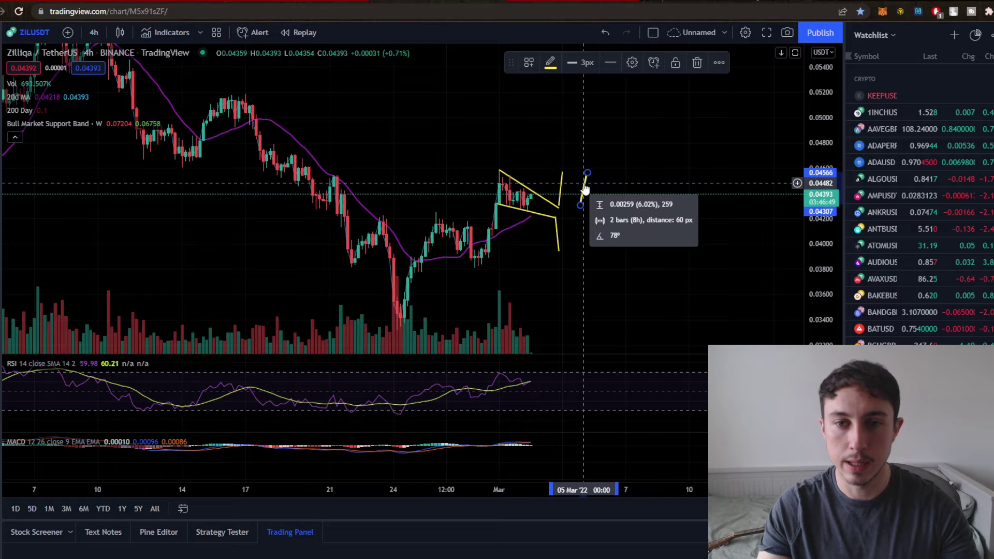
key("Delete")
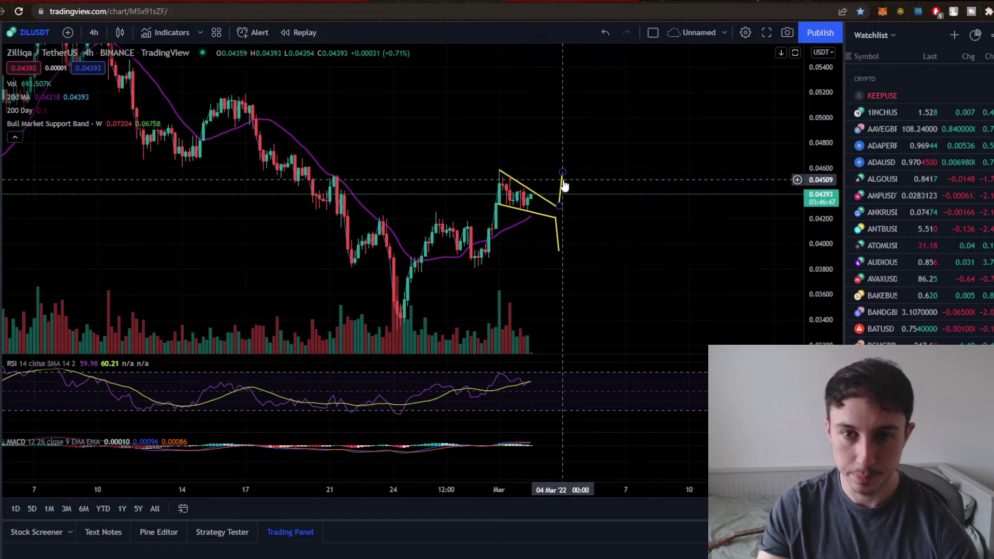
Step: Bring late January 2022 into view and draw the triangle's flat lower trend line
scroll(579, 222, "down", 3)
left_click_drag(821, 102, 798, 291)
scroll(365, 246, "down", 4)
scroll(365, 247, "down", 5)
scroll(462, 235, "up", 7)
left_click_drag(400, 215, 484, 231)
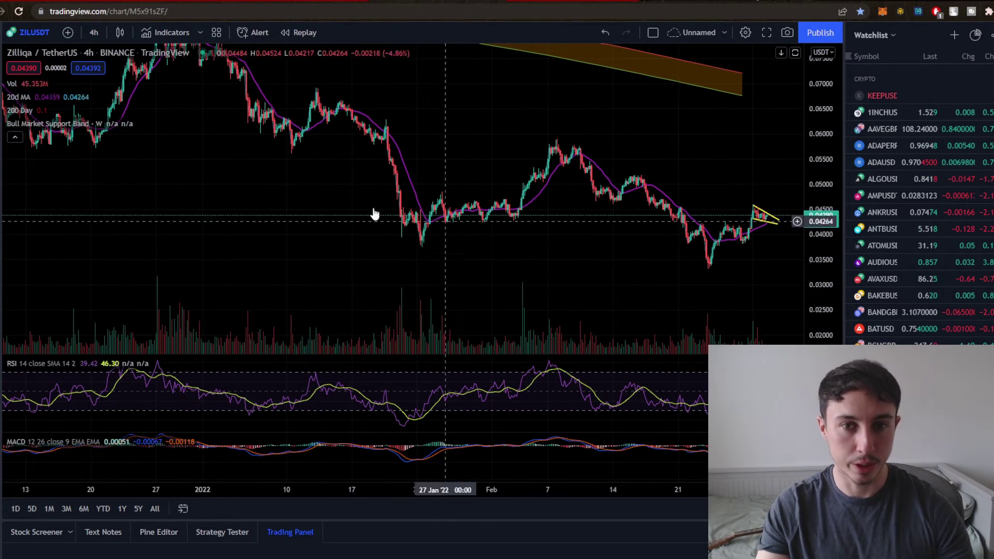
left_click(2, 82)
left_click(52, 79)
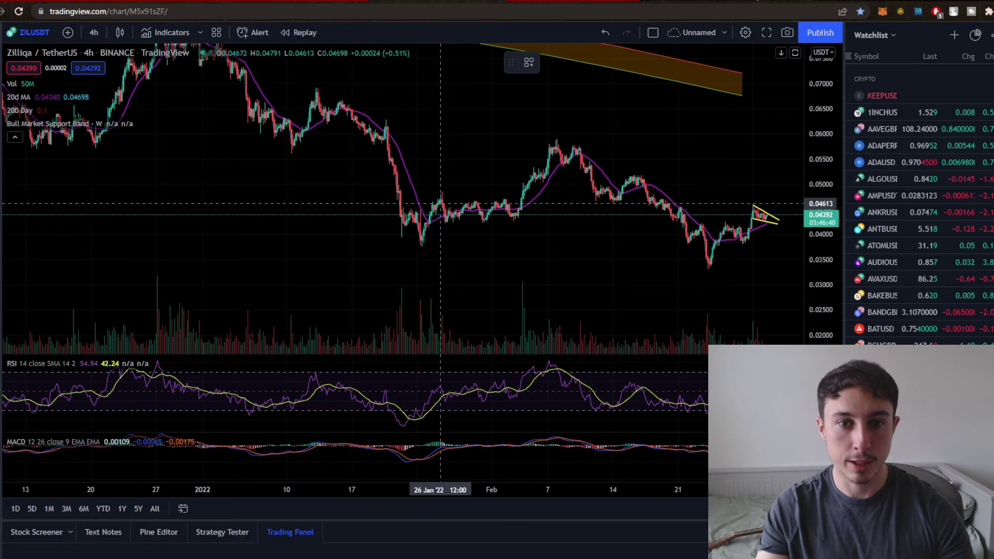
left_click(430, 224)
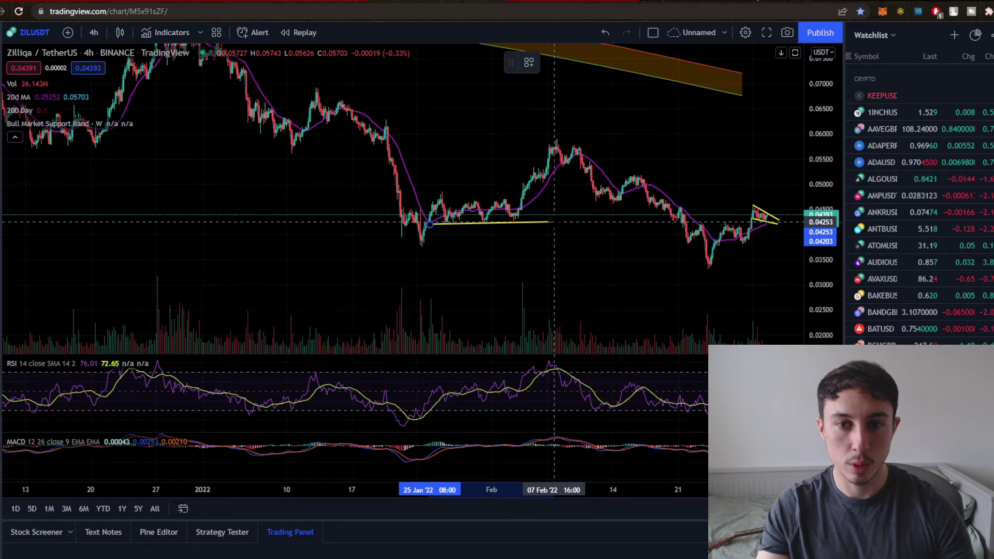
left_click(555, 222)
Step: Draw the triangle's falling upper trend line from the January high
left_click(1, 81)
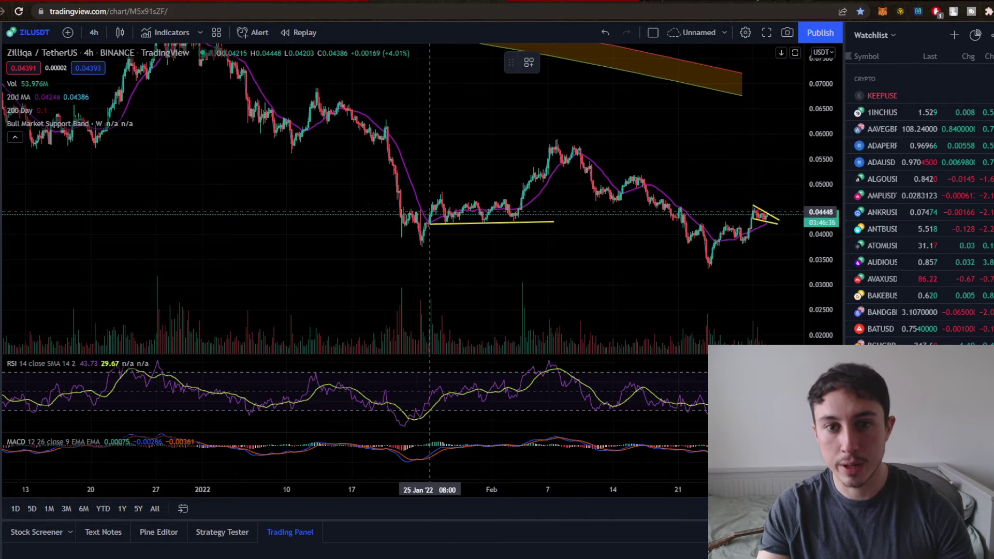
left_click(401, 193)
left_click(567, 206)
left_click(406, 232)
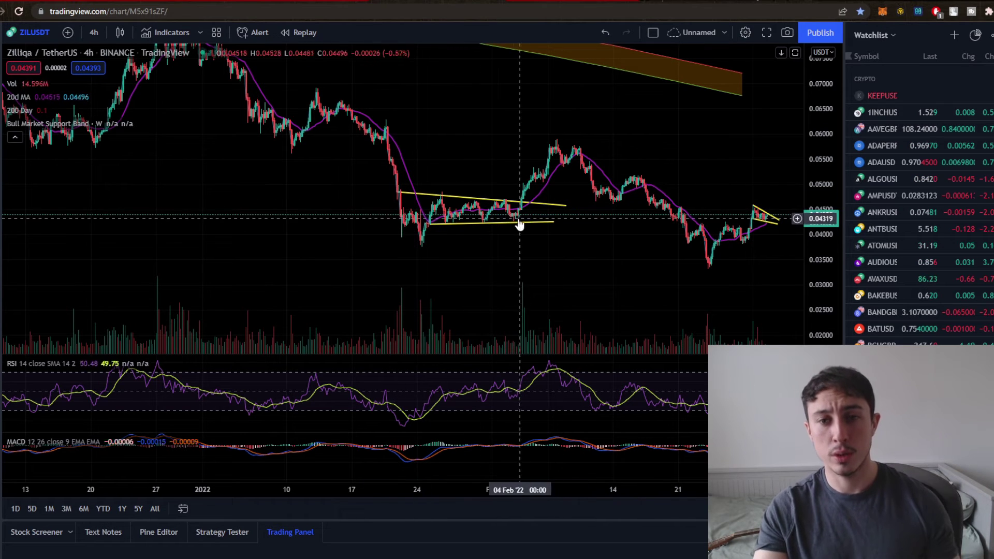
Step: Measure the breakout with an Info Line: +0.01617 (37.96%) over 28 bars
scroll(521, 206, "up", 5)
left_click_drag(366, 250, 624, 267)
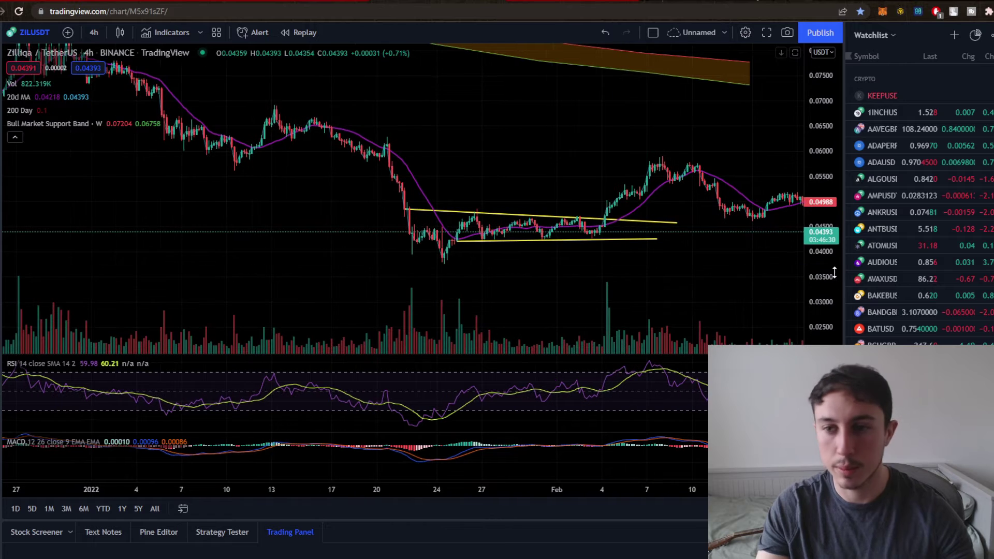
left_click_drag(834, 267, 824, 171)
left_click_drag(562, 197, 537, 177)
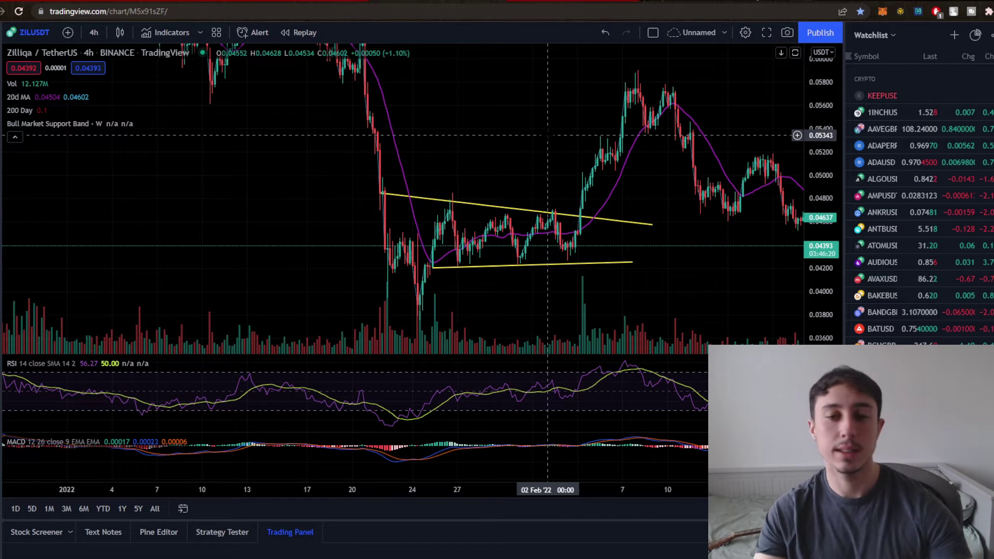
left_click(2, 88)
left_click(29, 144)
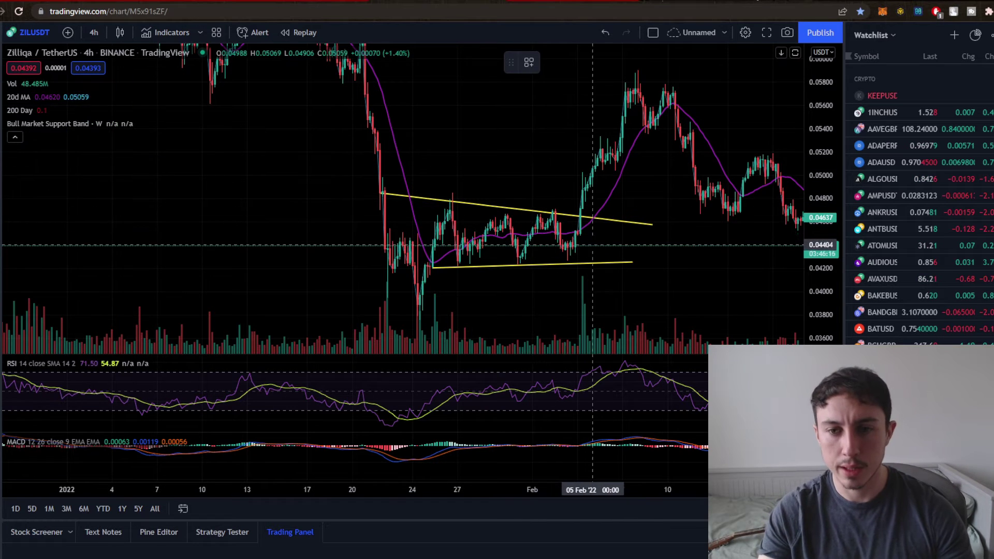
left_click(521, 264)
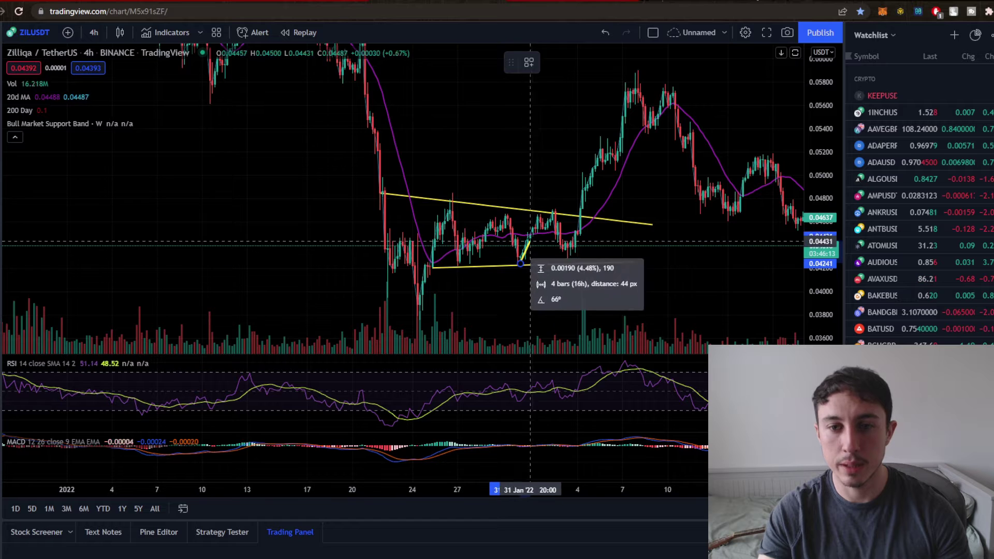
left_click(540, 214)
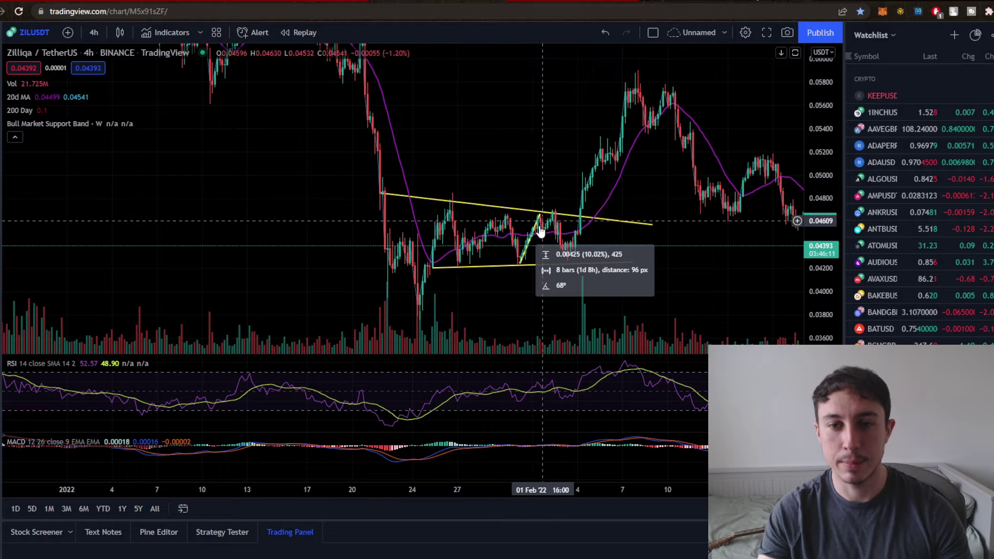
mouse_move(534, 229)
left_mouse_down()
mouse_move(567, 138)
mouse_move(579, 223)
mouse_move(607, 119)
mouse_move(636, 68)
mouse_move(596, 104)
mouse_move(578, 259)
left_mouse_up()
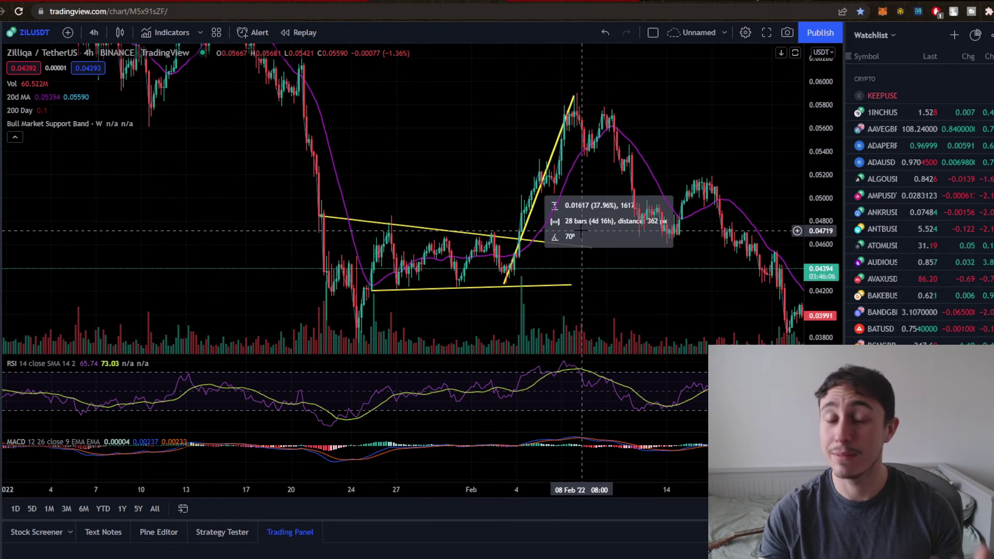
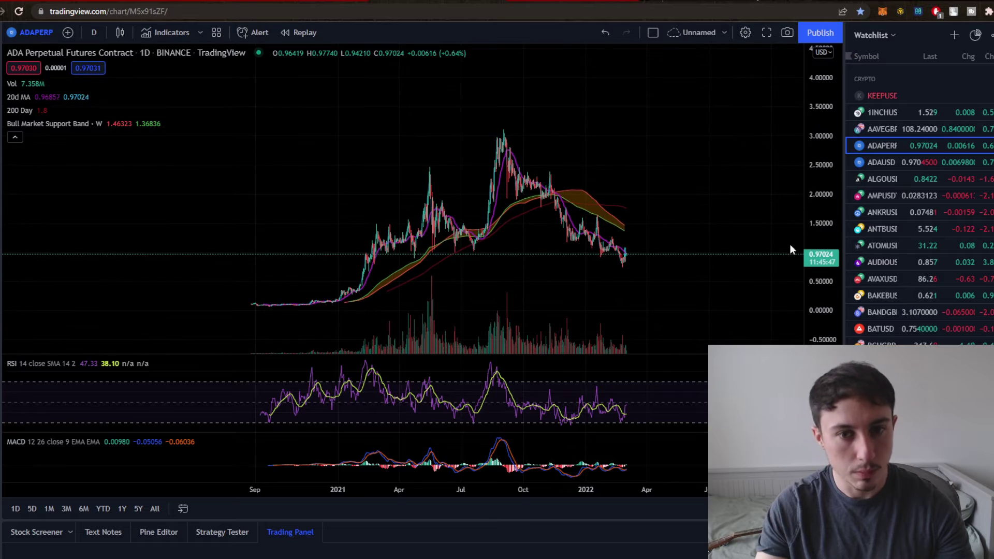
Step: Pan the ADA chart and move the Fibonacci retracement's top anchor to the peak
scroll(93, 182, "up", 4)
left_click_drag(246, 278, 401, 301)
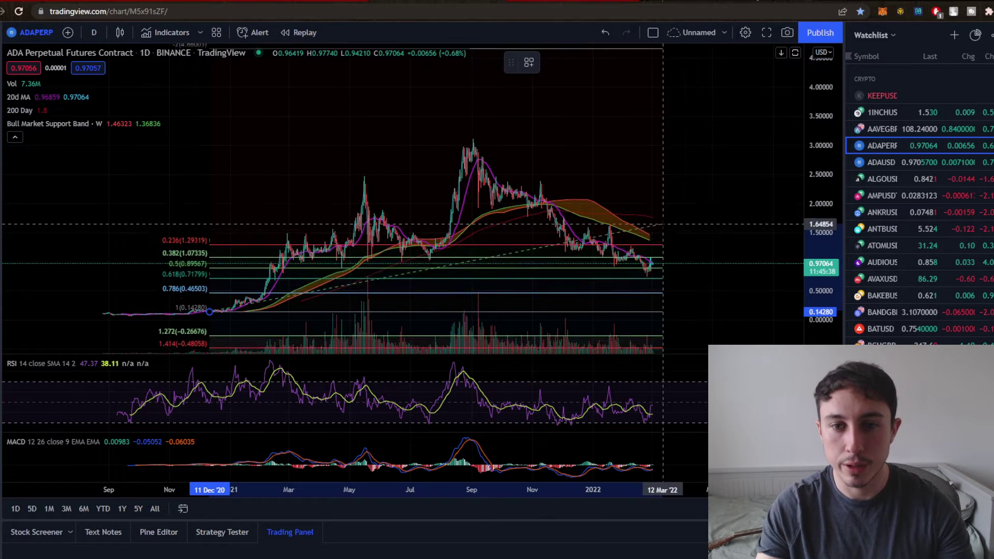
left_click_drag(721, 159, 689, 140)
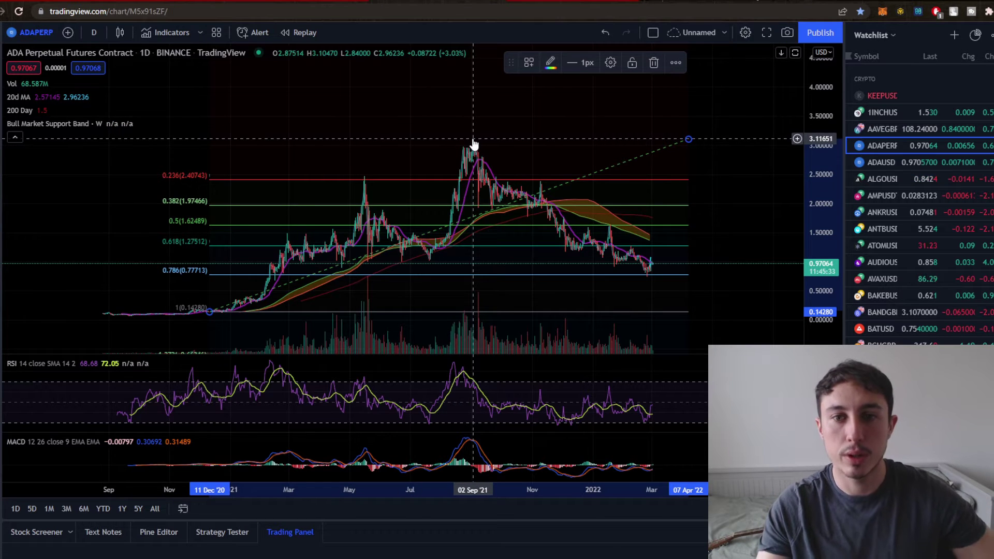
scroll(291, 244, "up", 4)
mouse_move(266, 295)
left_mouse_down()
mouse_move(432, 288)
mouse_move(419, 288)
left_mouse_up()
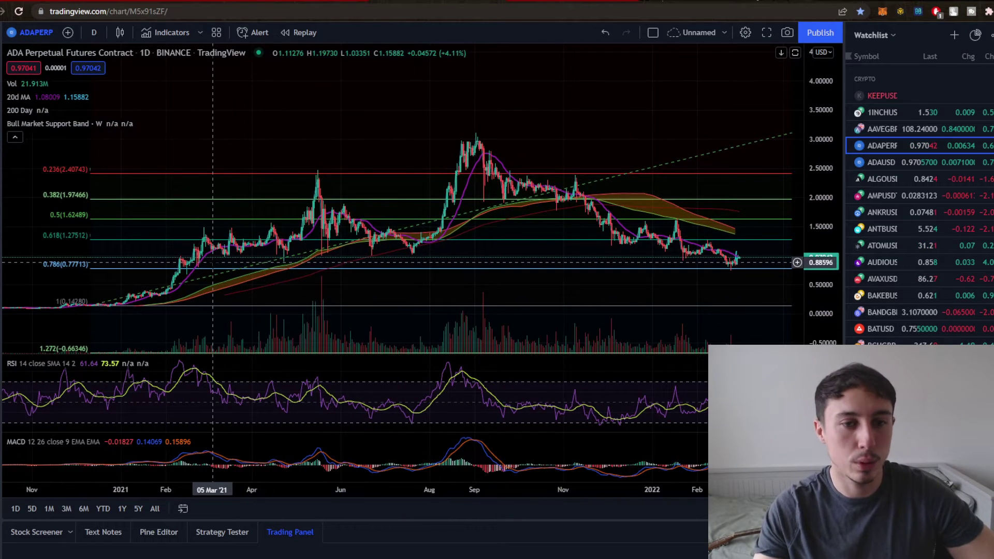
scroll(270, 263, "down", 2)
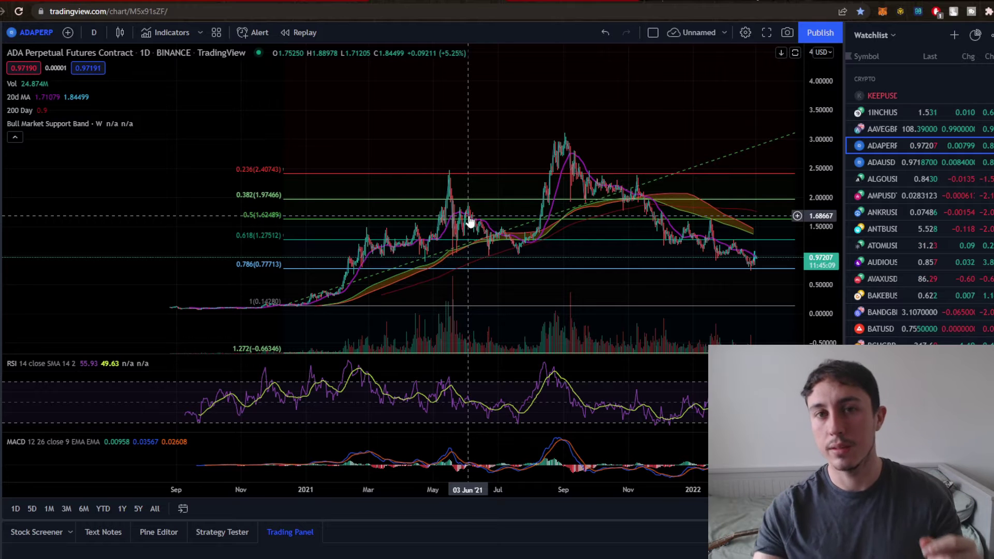
Step: Delete that retracement, draw a new one topped near 3.07, then remove it too
left_click(485, 170)
key("Delete")
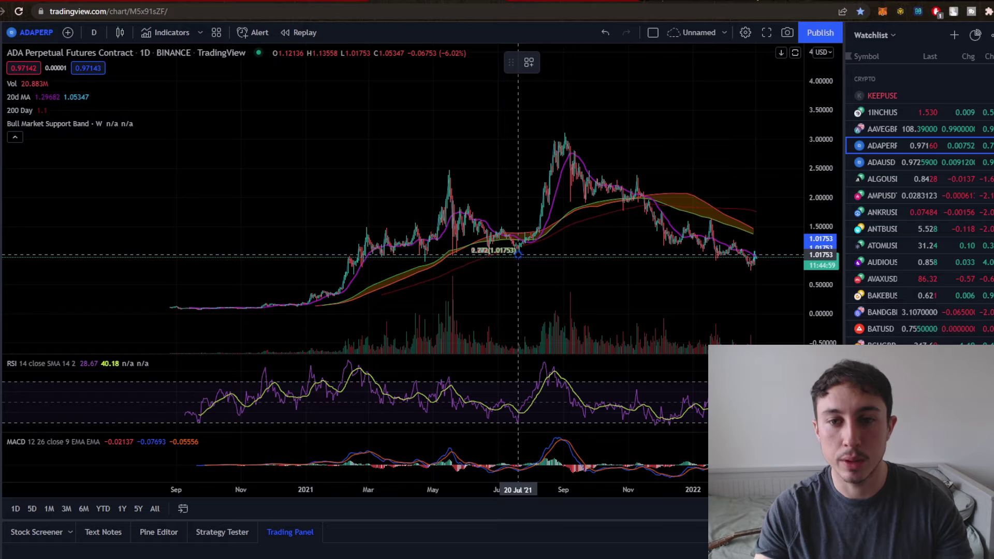
left_click(756, 135)
scroll(551, 228, "up", 2)
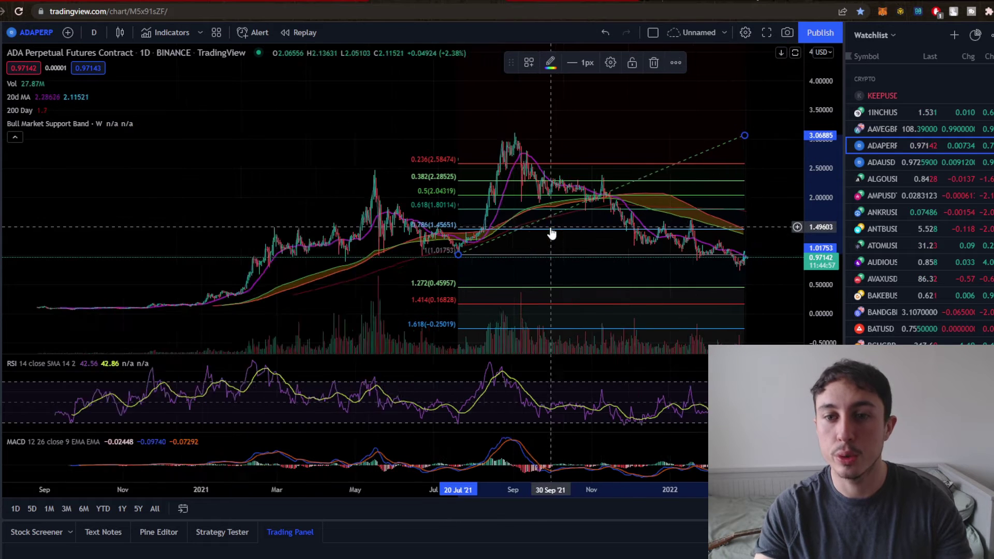
scroll(552, 233, "up", 1)
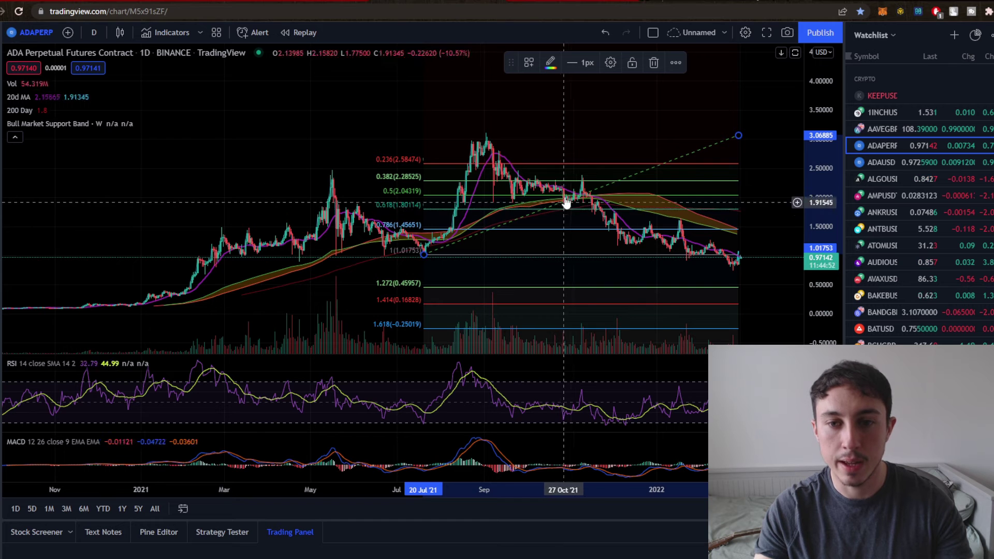
left_click(652, 65)
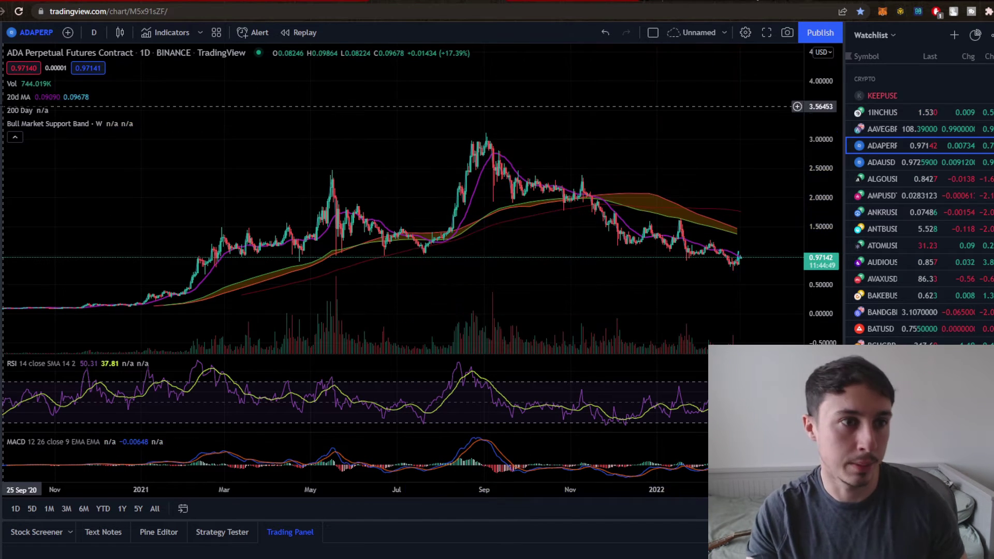
left_click(1, 101)
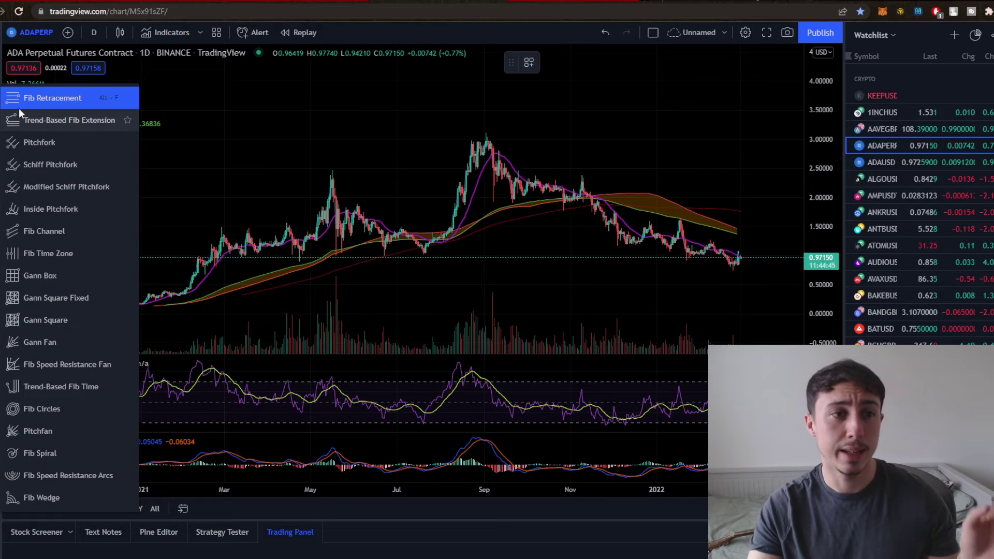
left_click(23, 99)
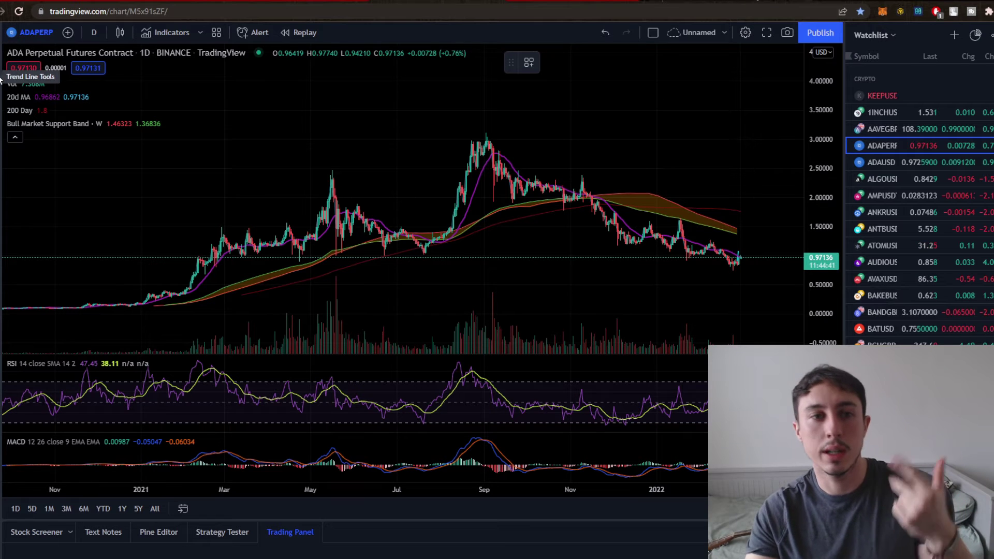
scroll(468, 273, "up", 1)
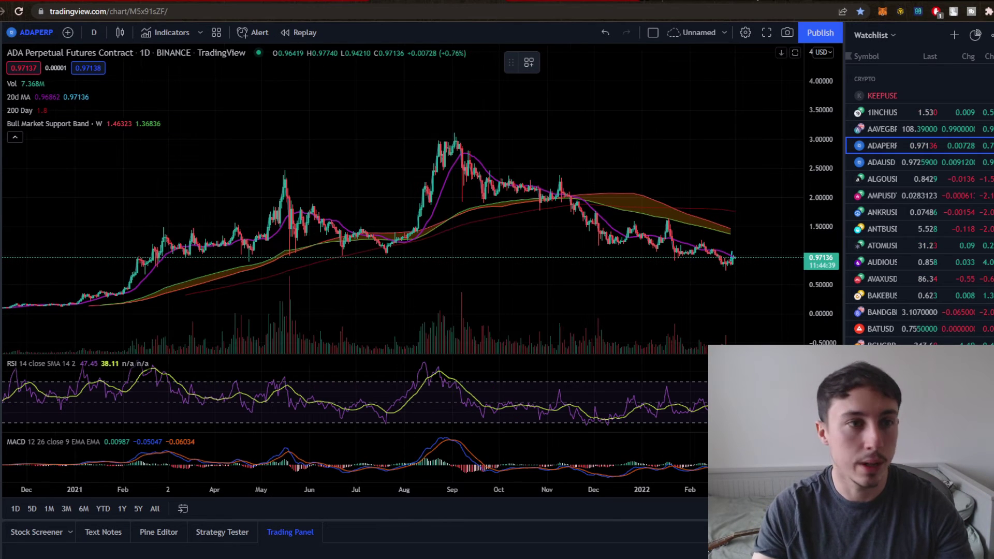
left_click(1, 80)
left_click(24, 82)
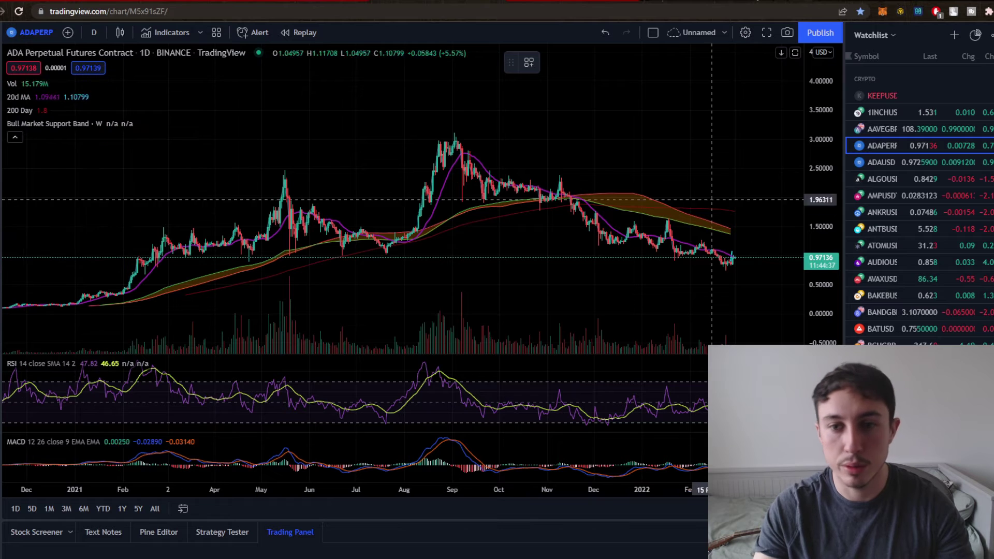
left_click(424, 207)
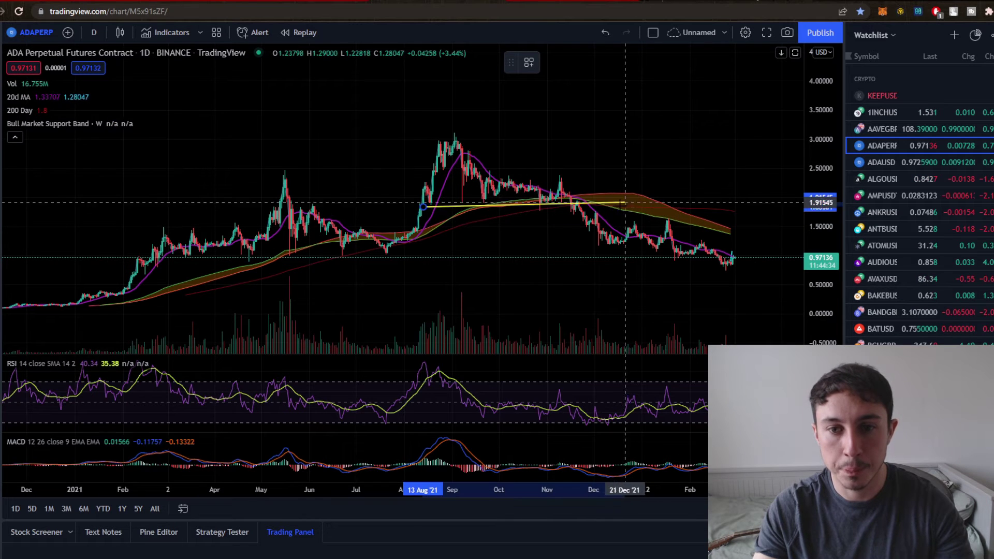
left_click(571, 197)
left_click(475, 120)
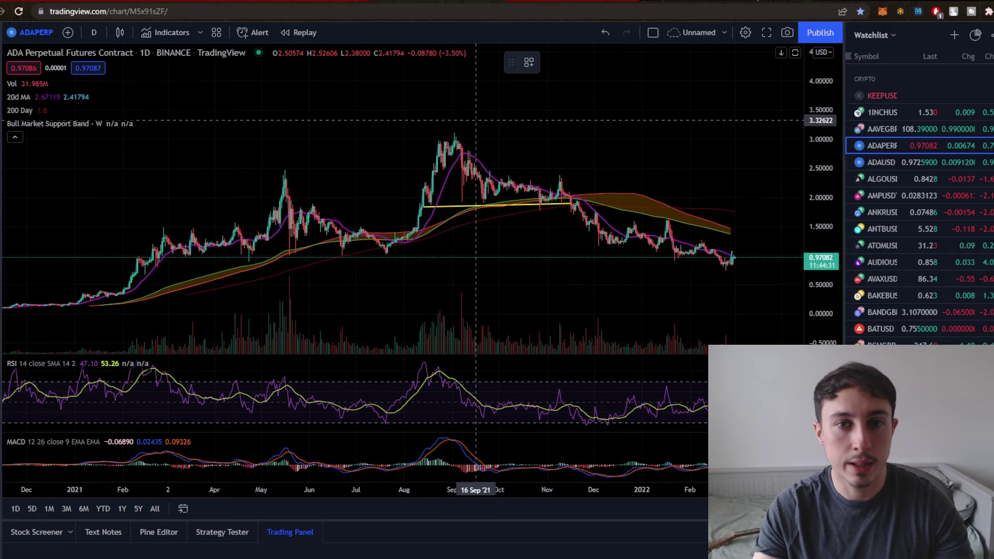
left_click(454, 134)
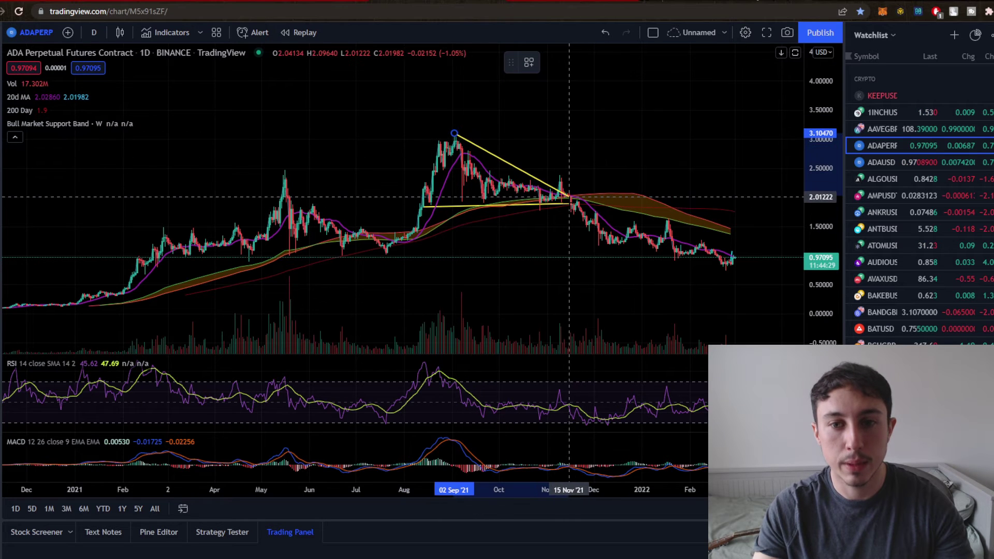
left_click(569, 197)
left_click_drag(537, 180, 556, 195)
left_click(558, 165)
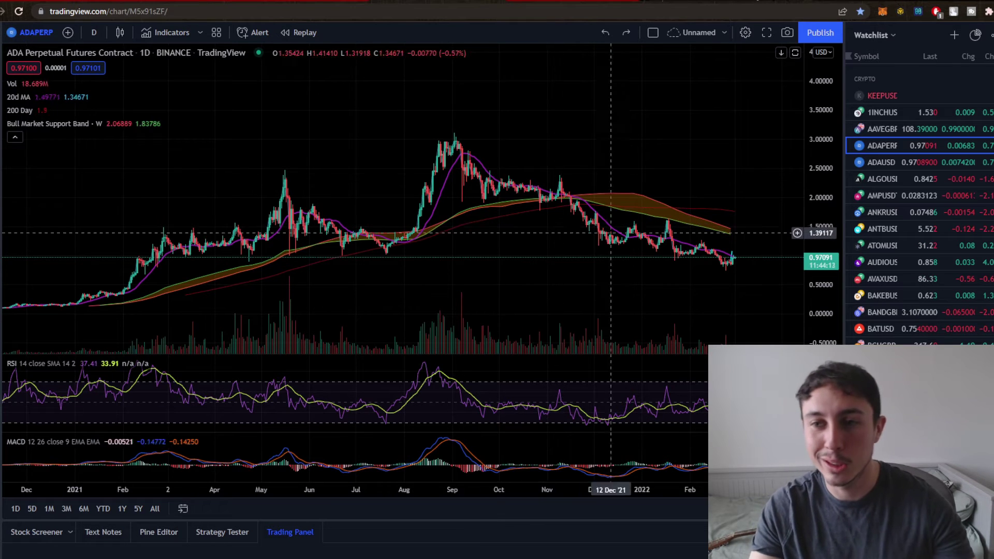
scroll(913, 235, "down", 5)
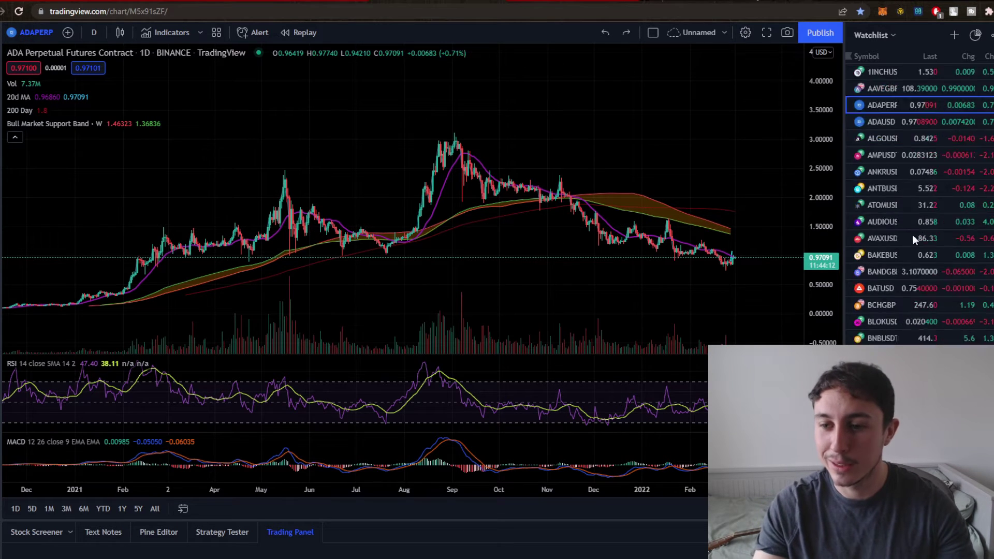
Step: Sketch a yellow freehand brush stroke across the chart, then delete it
left_click(0, 122)
left_click(16, 120)
mouse_move(229, 145)
left_mouse_down()
mouse_move(305, 121)
mouse_move(373, 151)
mouse_move(458, 105)
left_mouse_up()
key("Delete")
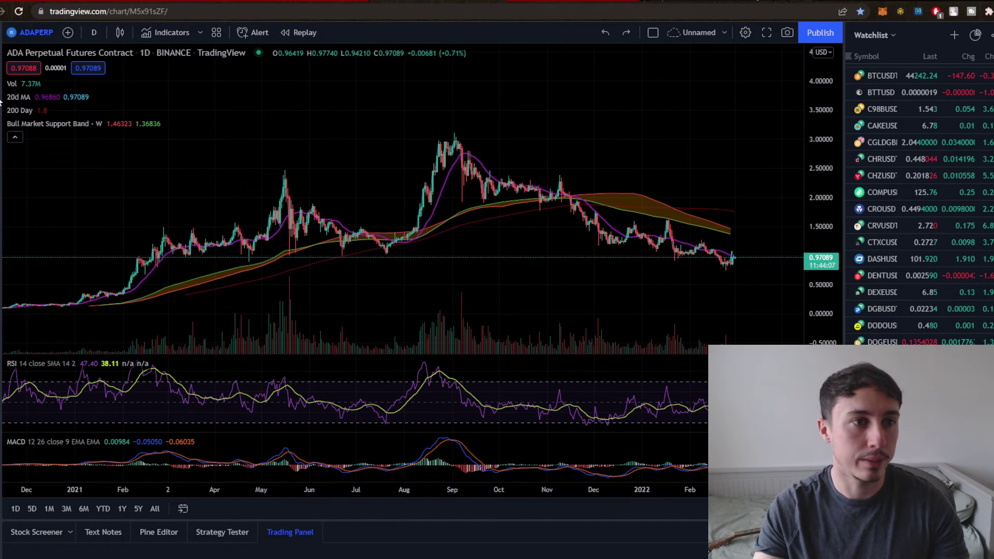
Step: Draw a zigzag path from the July 2021 low through the swings, delete it, and pick Rectangle
left_click(2, 121)
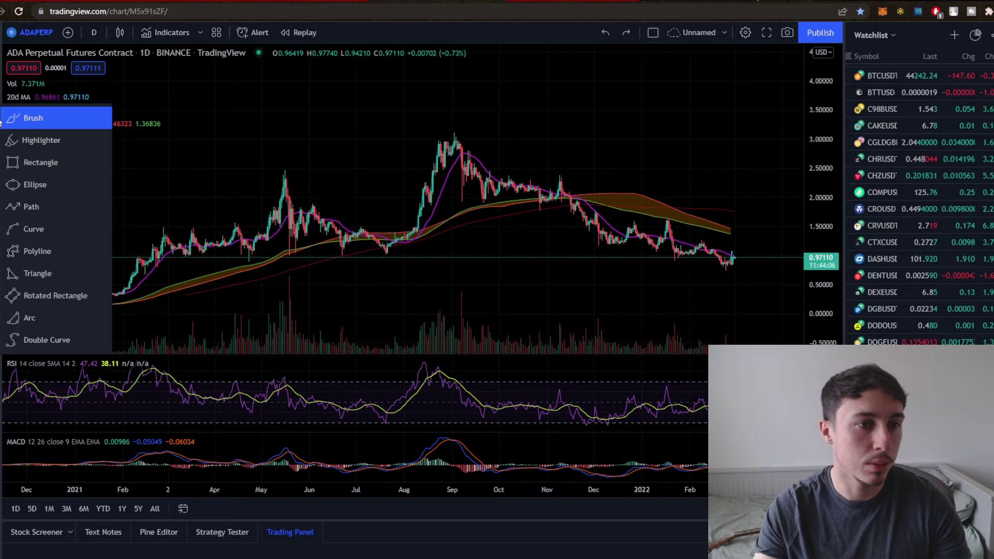
left_click(37, 206)
left_click(391, 247)
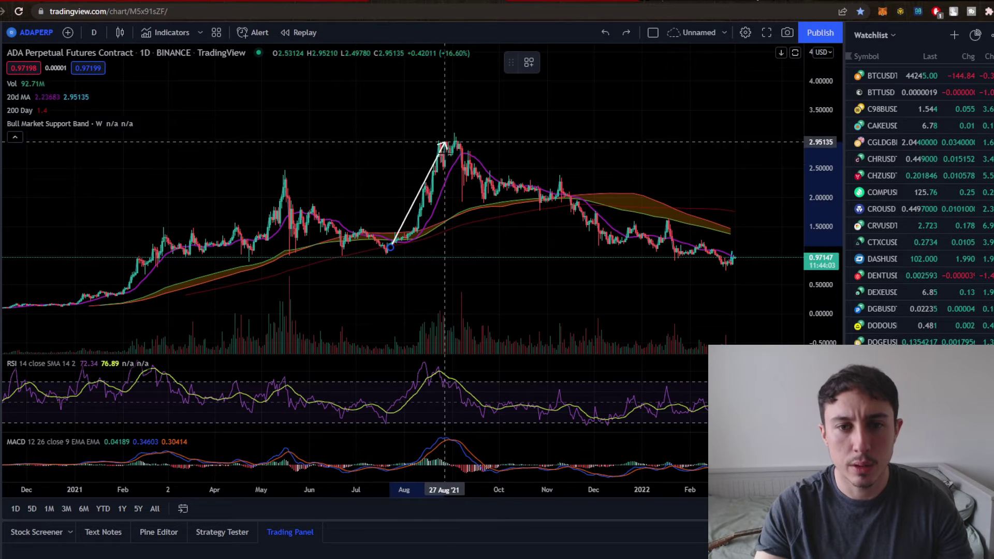
left_click(450, 147)
left_click(465, 175)
left_click(501, 136)
left_click(519, 188)
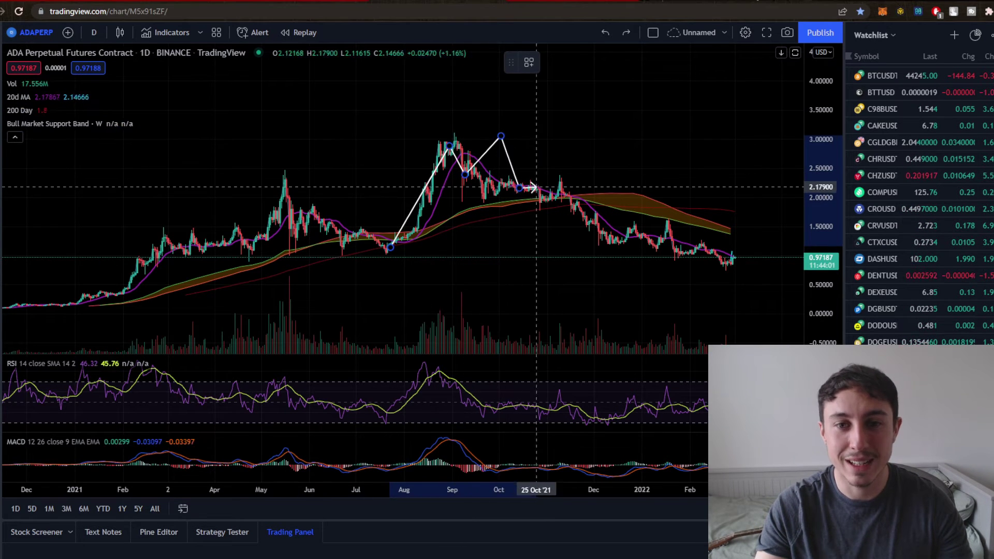
left_click(578, 135)
double_click(585, 212)
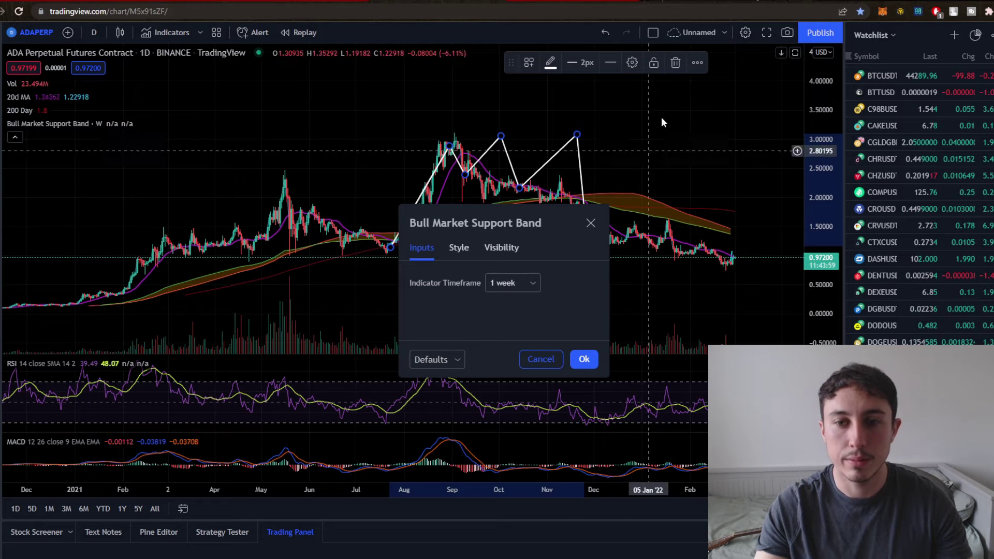
left_click(676, 63)
left_click(1, 114)
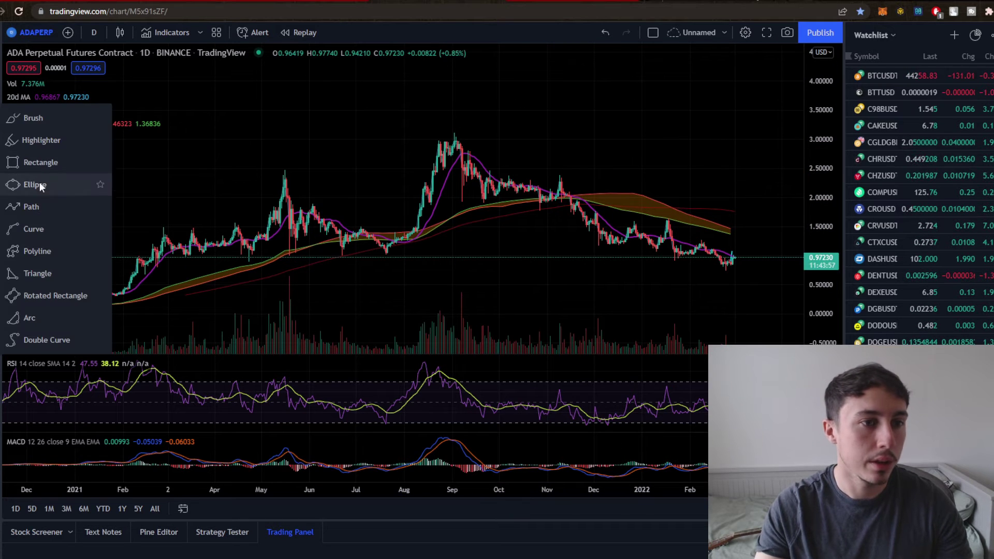
left_click(28, 162)
scroll(575, 233, "down", 7)
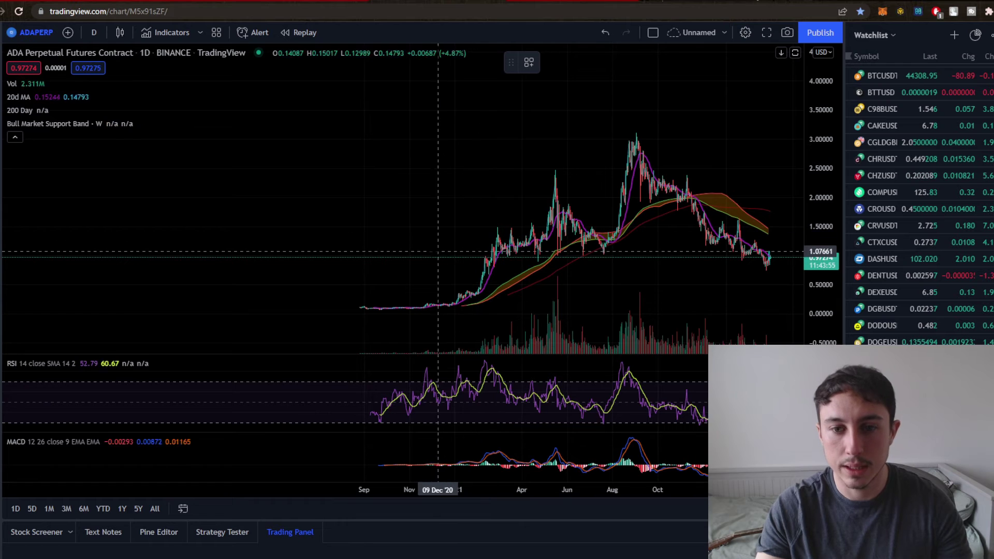
Step: Draw a rectangle zone box around the current price level near 1.0
left_click_drag(435, 252, 803, 265)
left_click(797, 263)
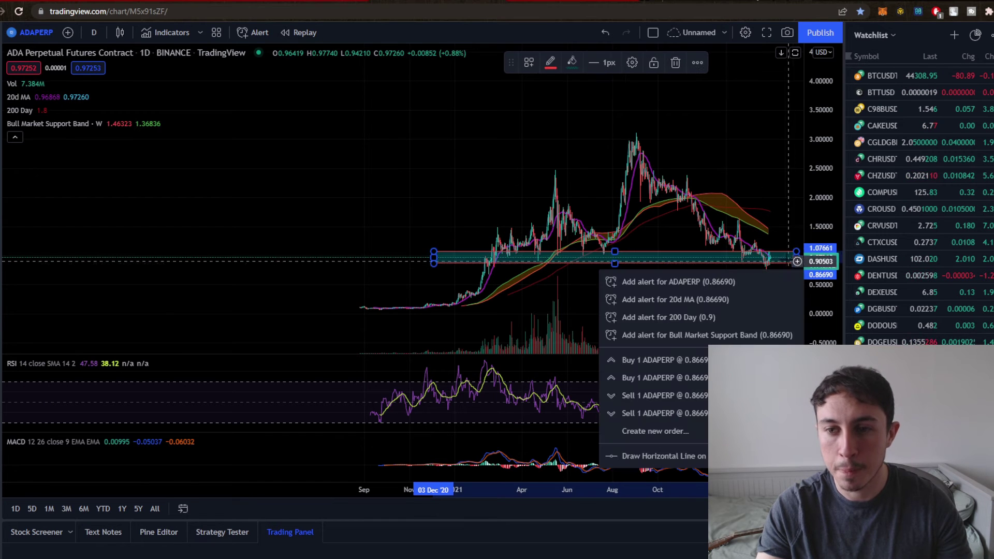
left_click(783, 228)
left_click_drag(656, 293, 538, 282)
left_click(388, 254)
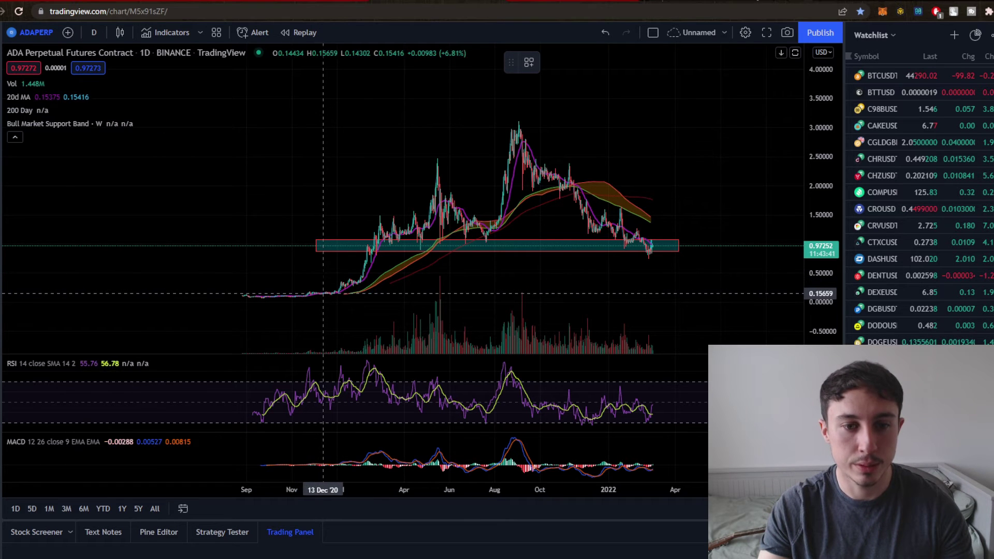
Step: Draw a second zone around 0.25–0.40 and label it REACCUMUATLION
mouse_move(349, 280)
left_mouse_down()
mouse_move(731, 278)
mouse_move(680, 287)
left_mouse_up()
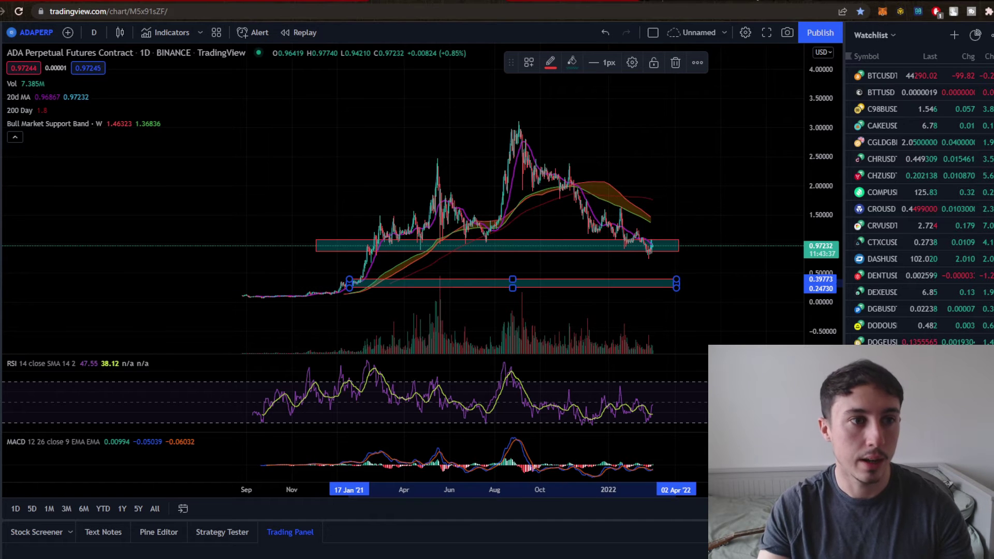
key("Escape")
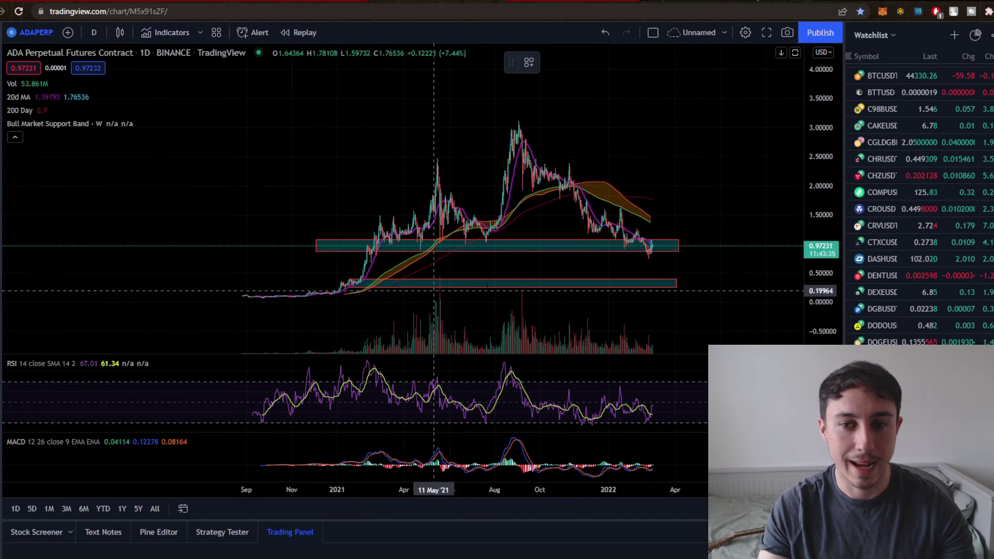
left_click(581, 284)
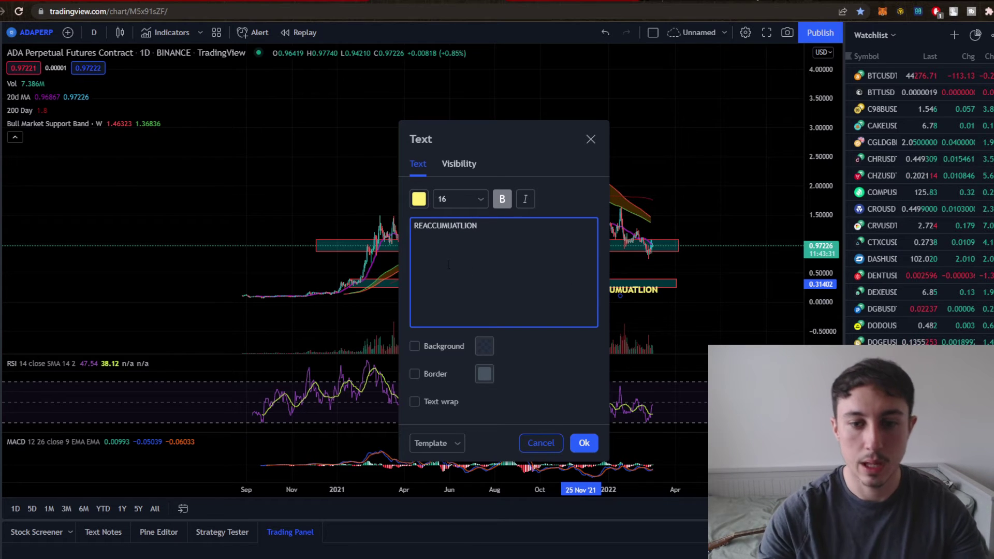
left_click(585, 443)
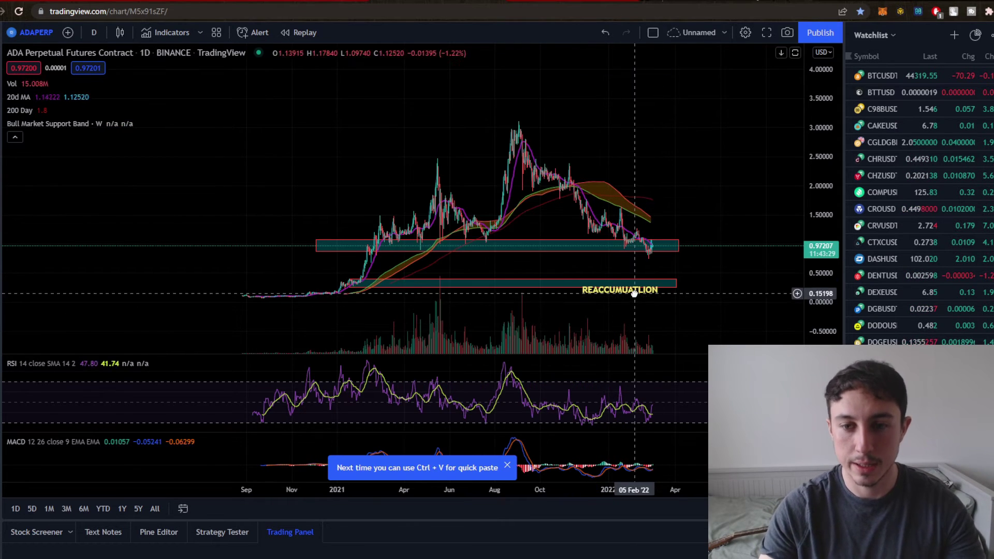
left_click_drag(634, 293, 608, 284)
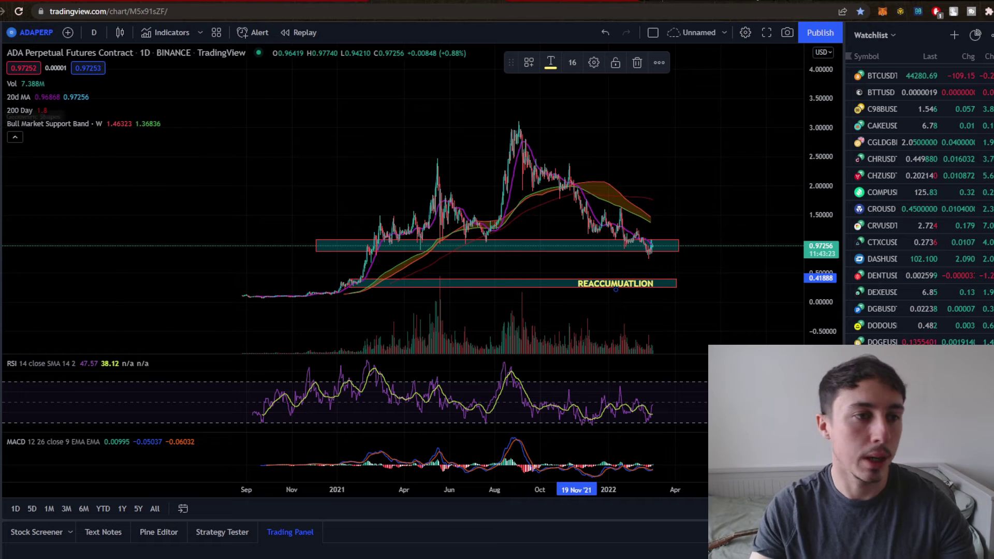
left_click(1, 117)
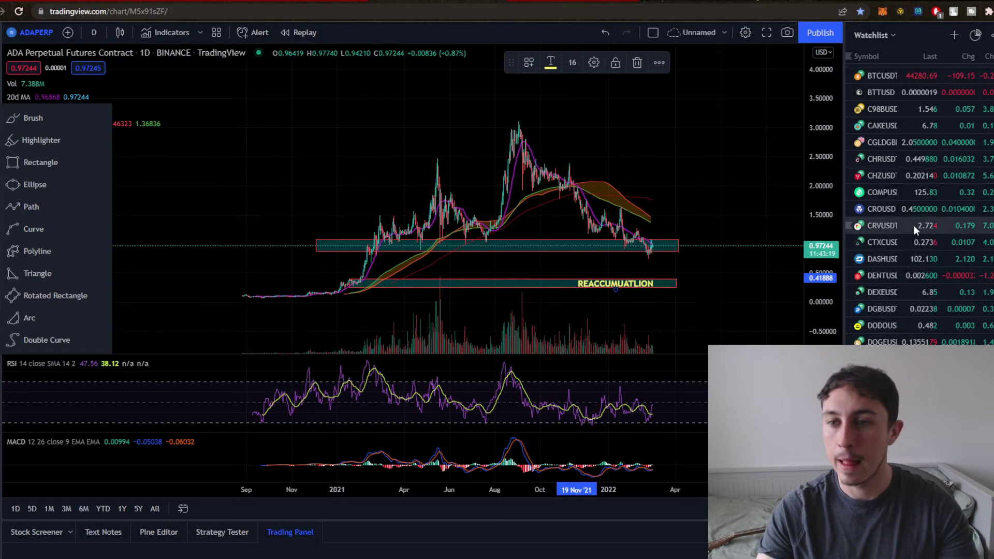
scroll(915, 224, "up", 5)
Step: Switch from ADA / Dollar to the Fantom / TetherUS chart and pan it up and right
left_click(890, 160)
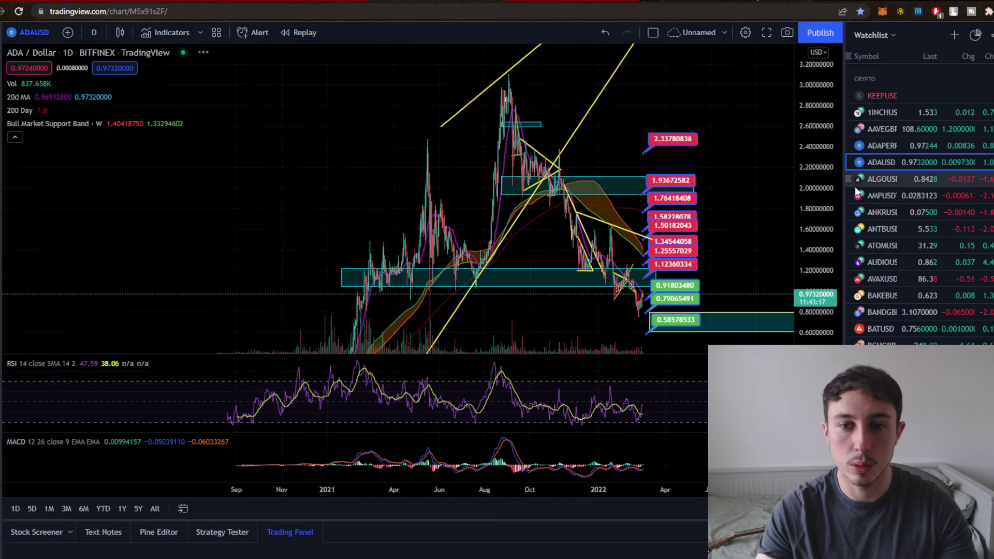
scroll(891, 246, "down", 4)
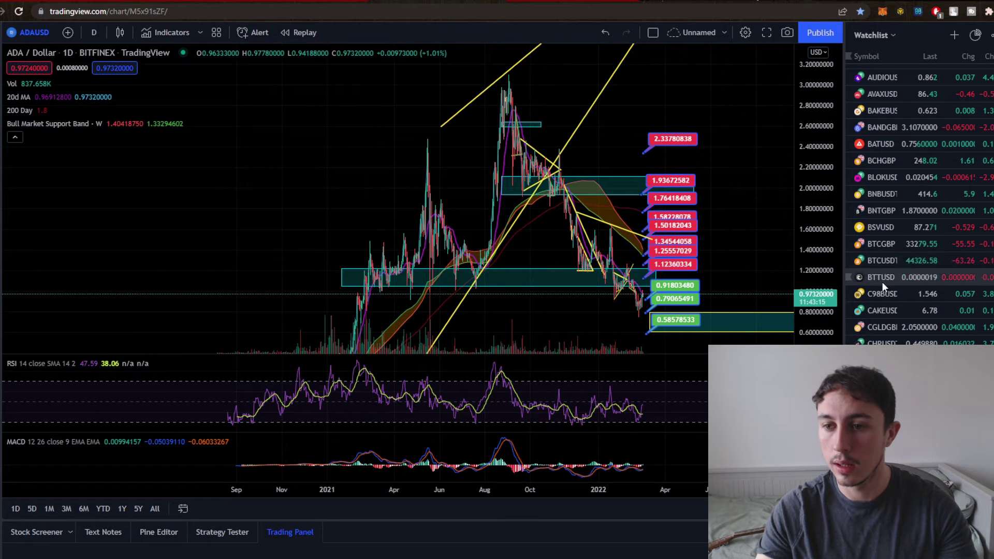
scroll(883, 336, "down", 4)
scroll(884, 340, "up", 4)
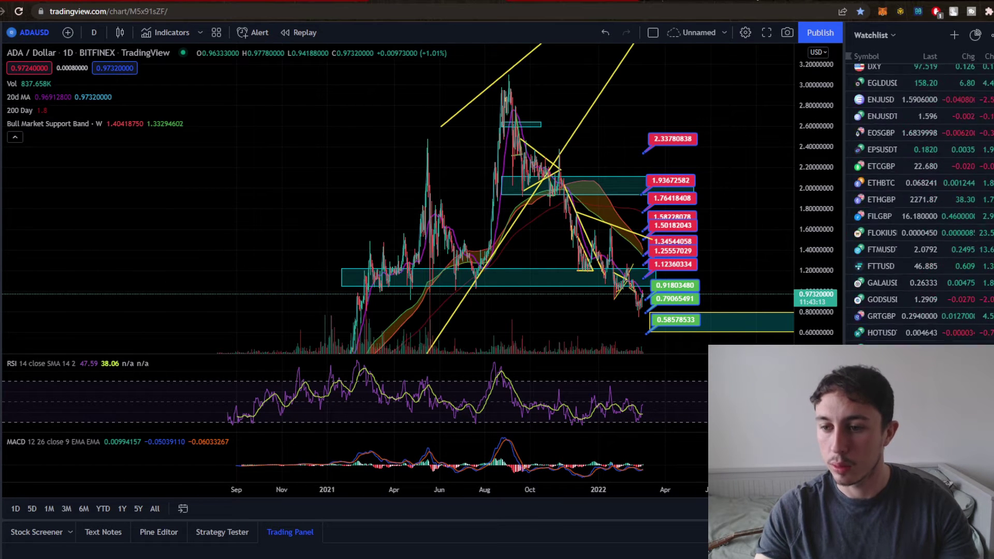
scroll(891, 335, "down", 8)
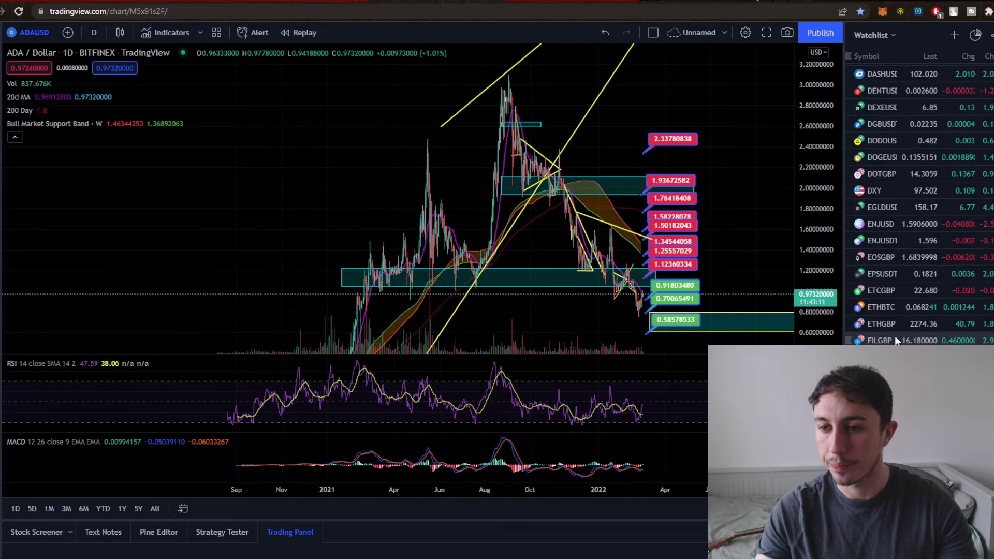
left_click(884, 373)
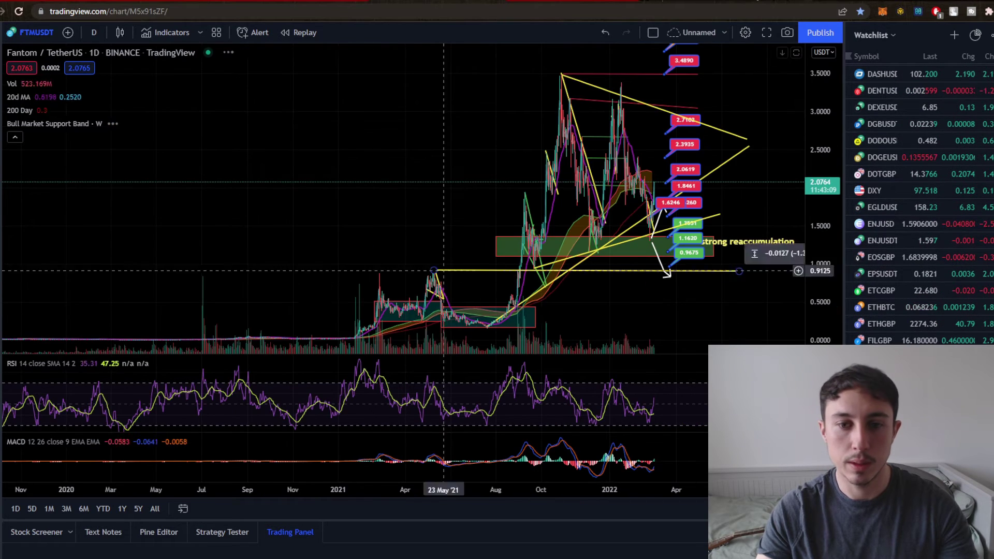
left_click_drag(444, 271, 450, 231)
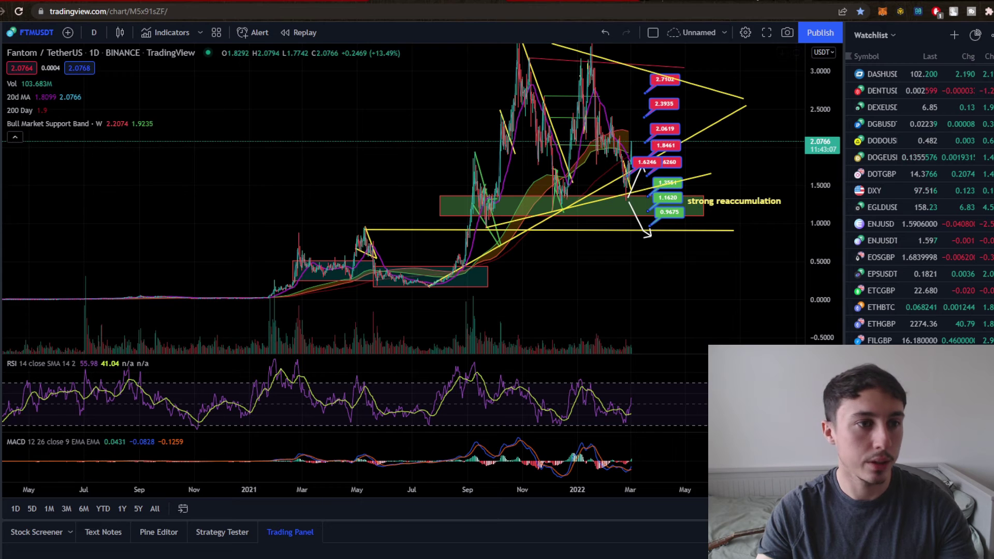
left_click(0, 143)
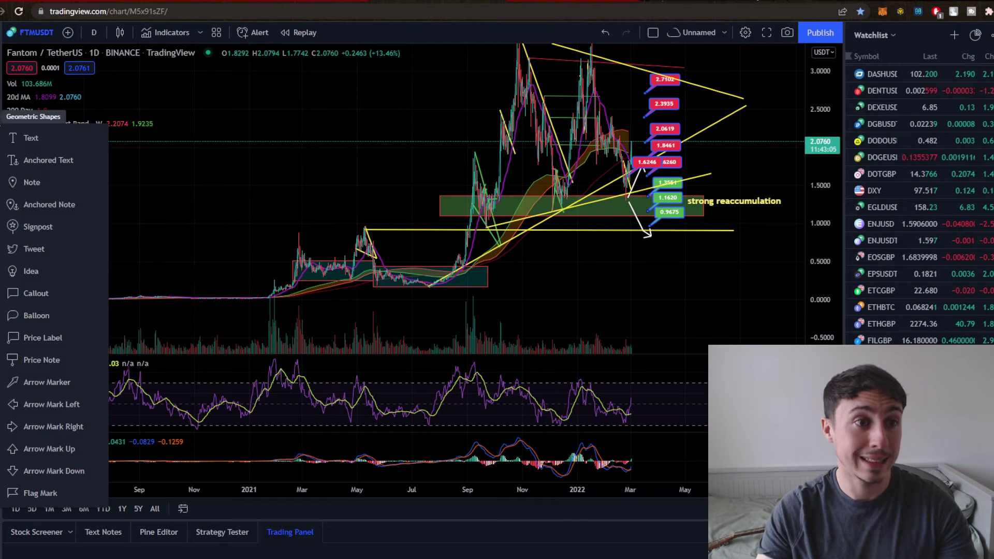
Step: Draw an arc from 18 May '21 to 22 Aug '21 bowing down through the lower box
left_click(0, 118)
left_click(40, 323)
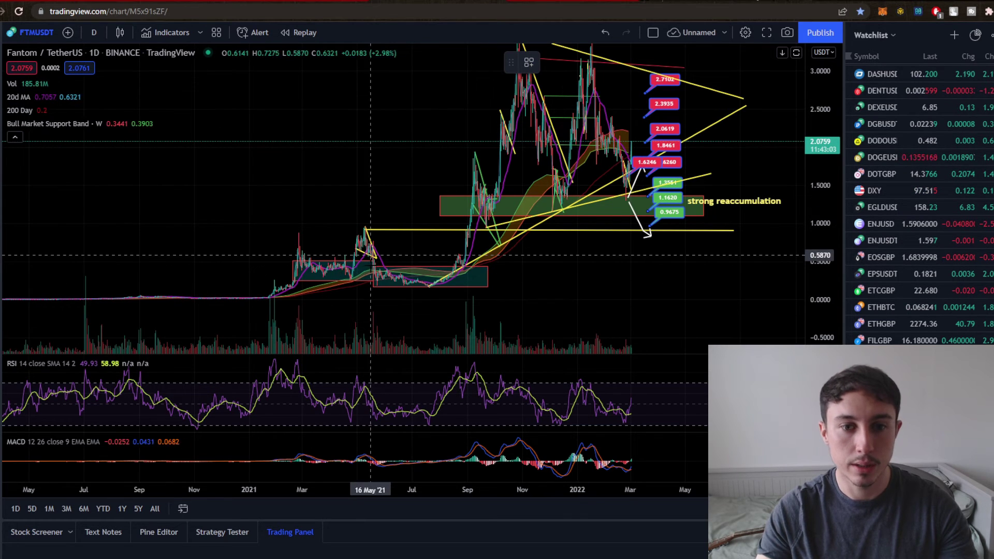
left_click(372, 257)
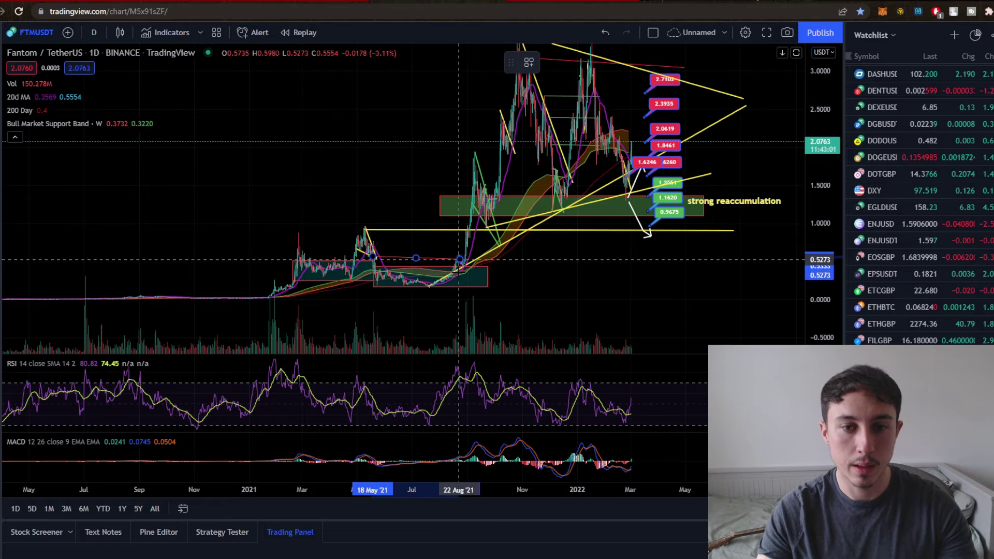
left_click(459, 260)
left_click(459, 293)
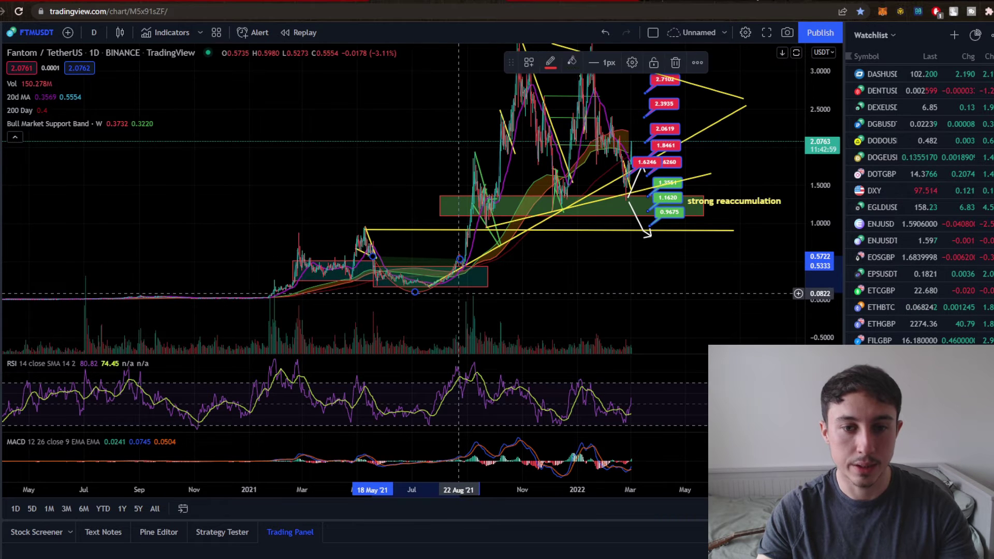
left_click(456, 303)
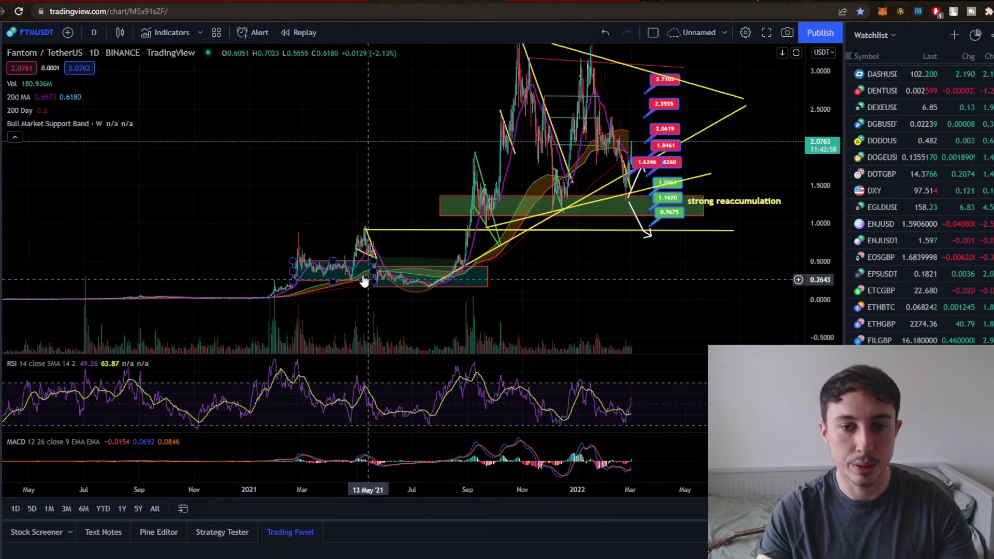
left_click(405, 288)
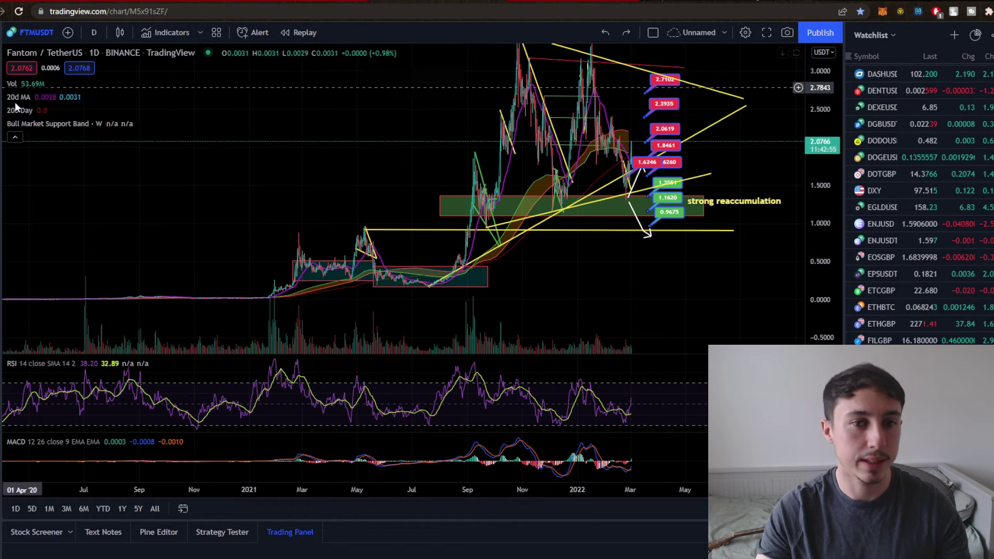
scroll(907, 184, "up", 10)
Step: Back on ADA Perpetual, add a red price label at 1.59179
left_click(881, 146)
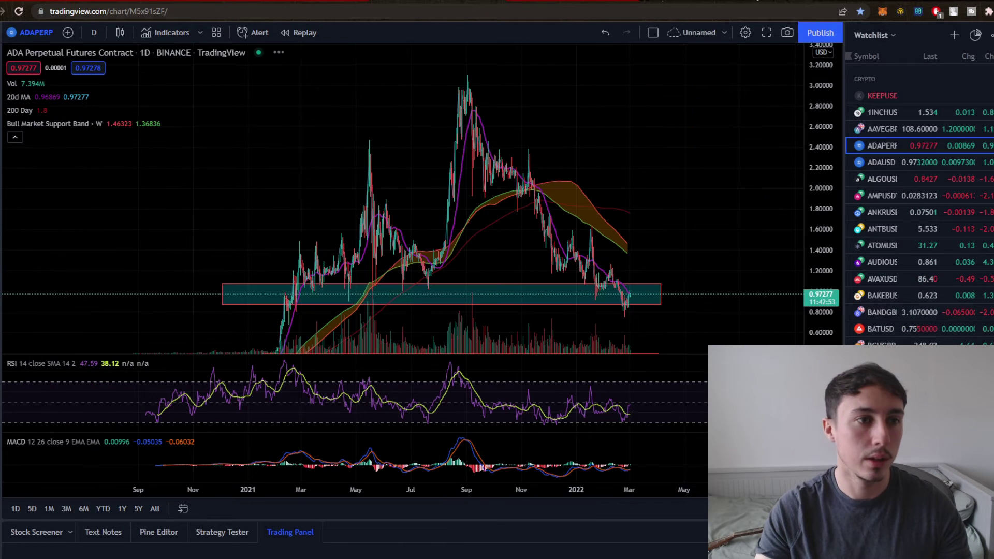
left_click_drag(819, 171, 819, 199)
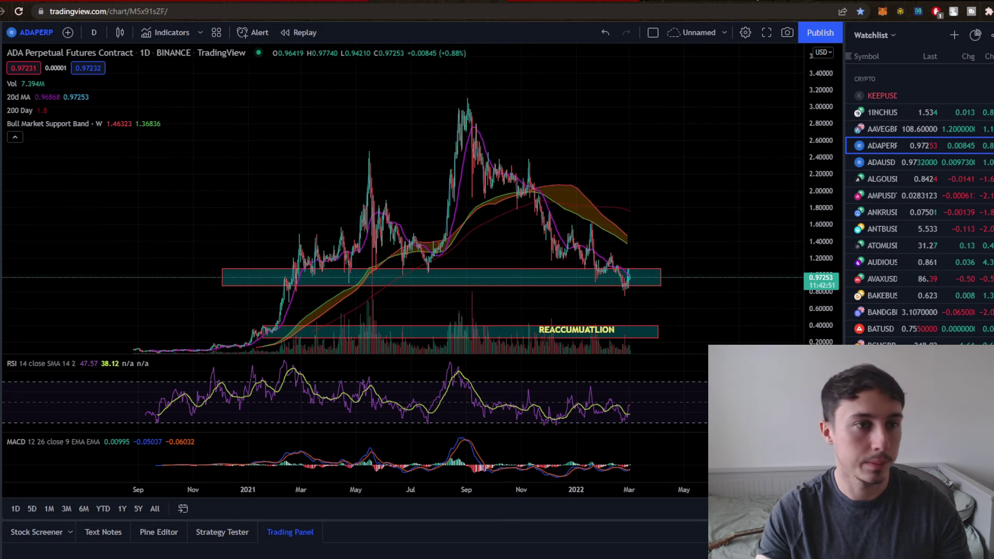
left_click(1, 127)
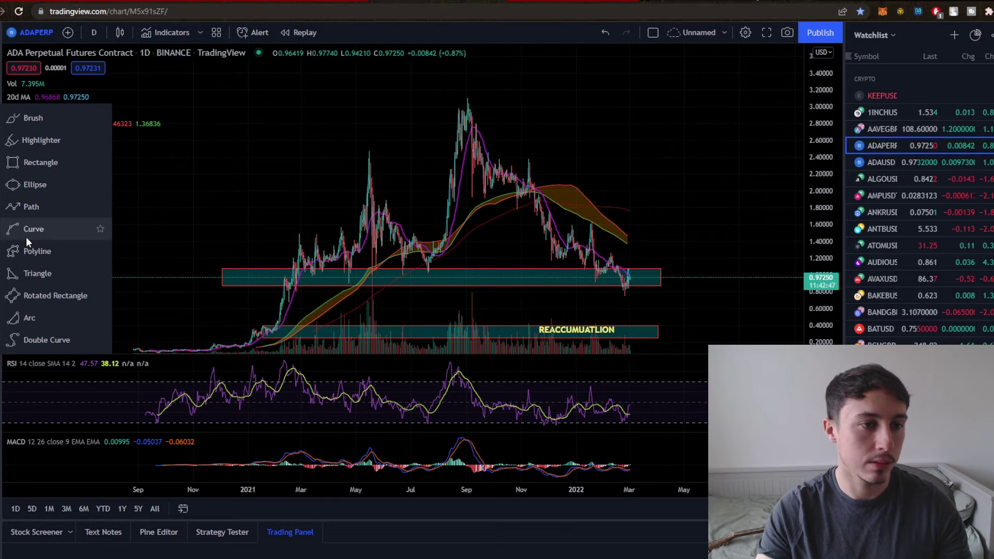
left_click(1, 139)
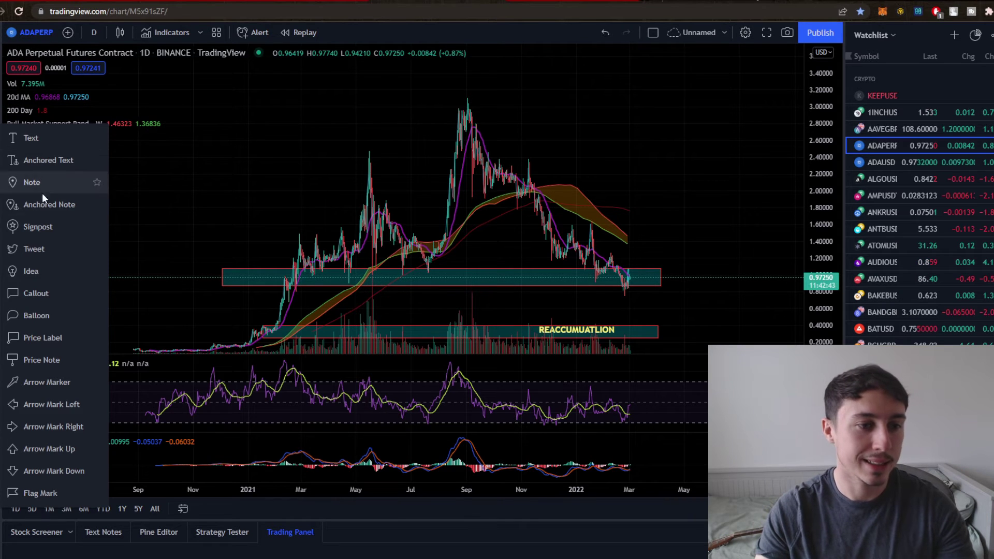
left_click(48, 337)
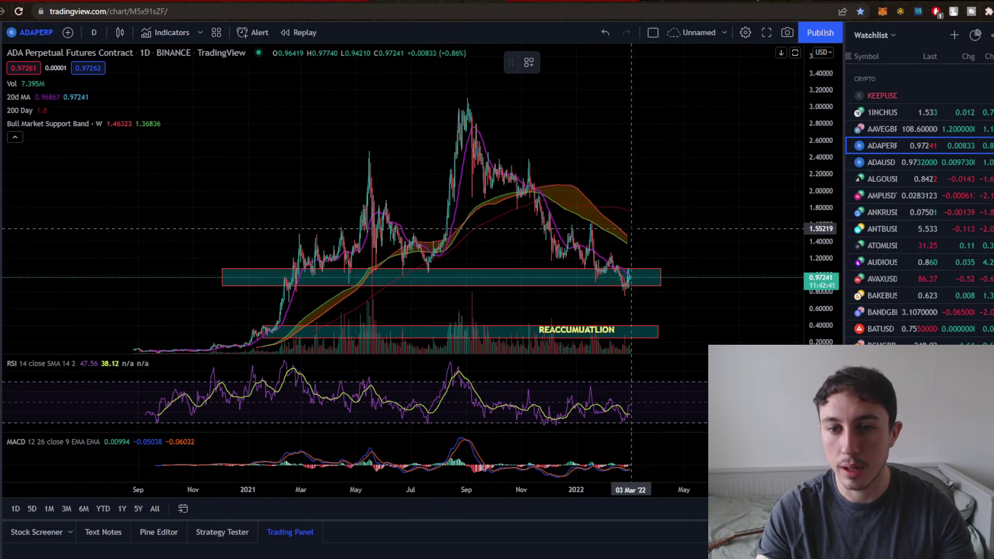
left_click(637, 225)
left_click(568, 64)
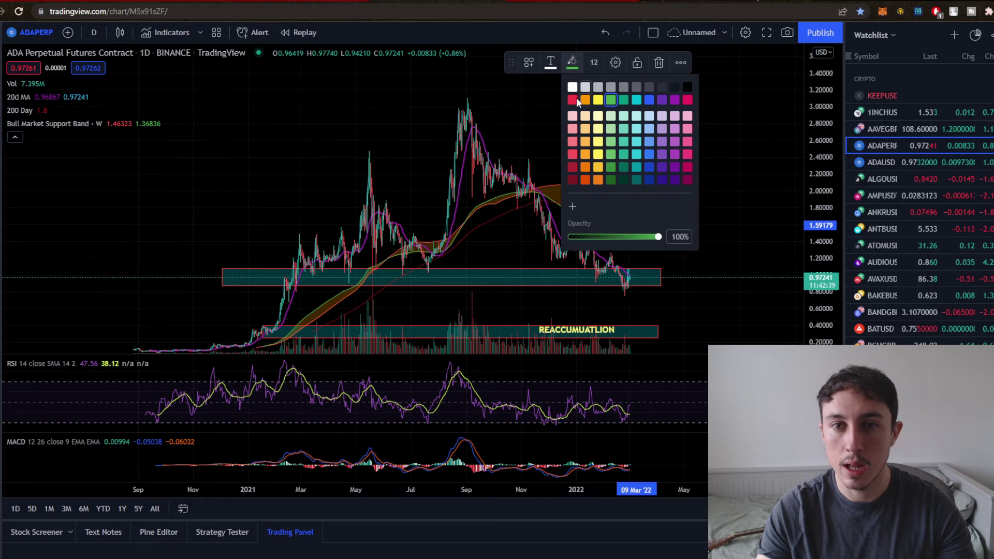
left_click(576, 100)
scroll(461, 152, "up", 9)
Step: Add price labels at 1.07700 and 0.83281 on the zone, colouring 0.83281 green
left_click_drag(384, 160, 467, 144)
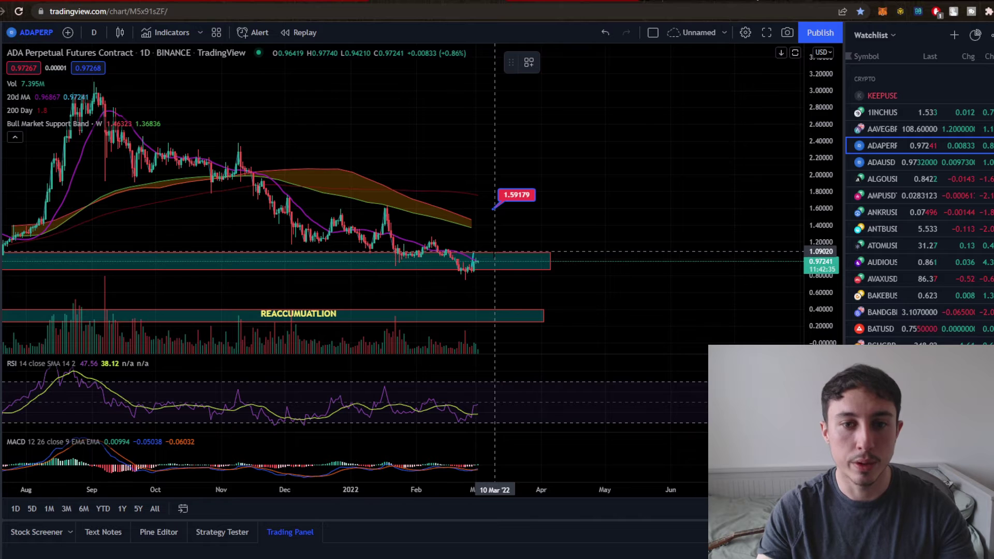
left_click(495, 253)
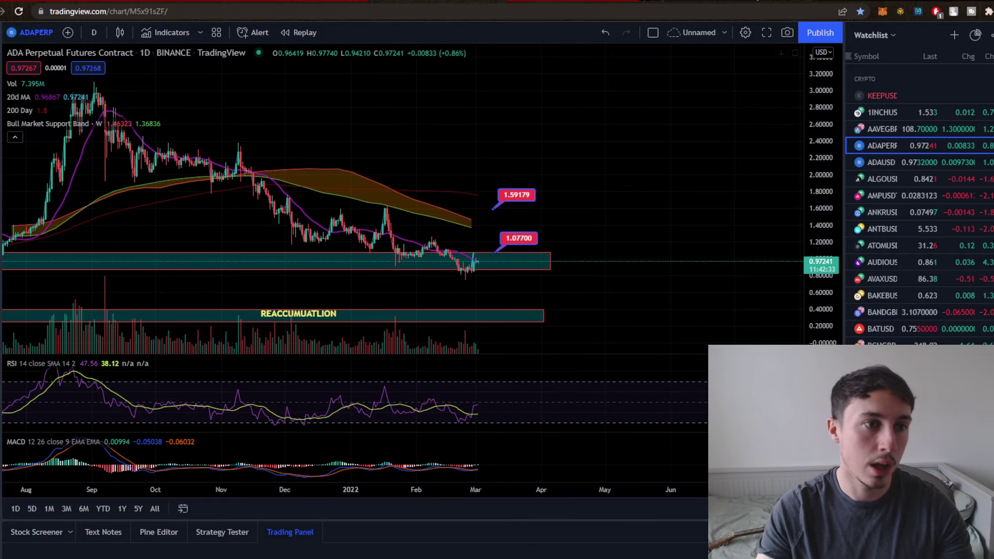
left_click(496, 273)
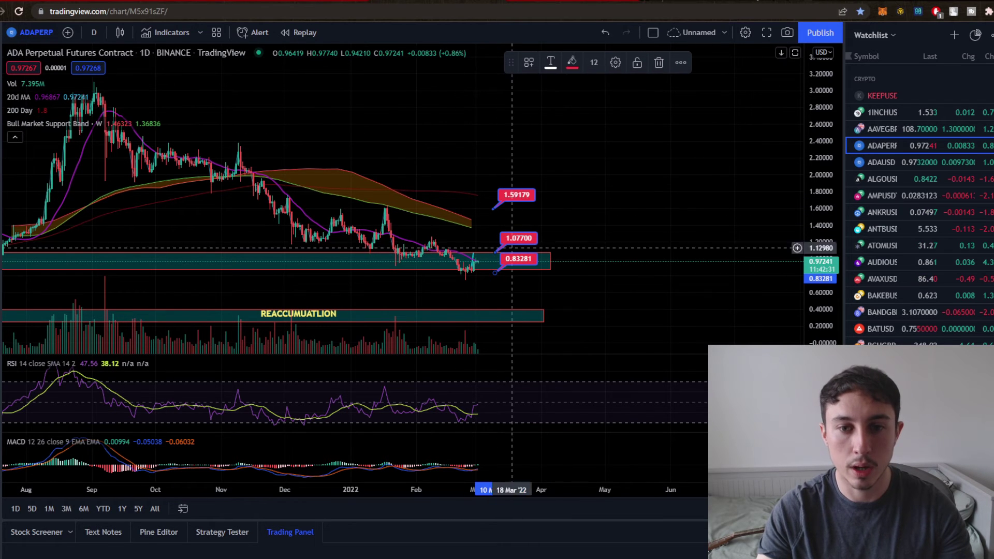
left_click(572, 63)
left_click(612, 103)
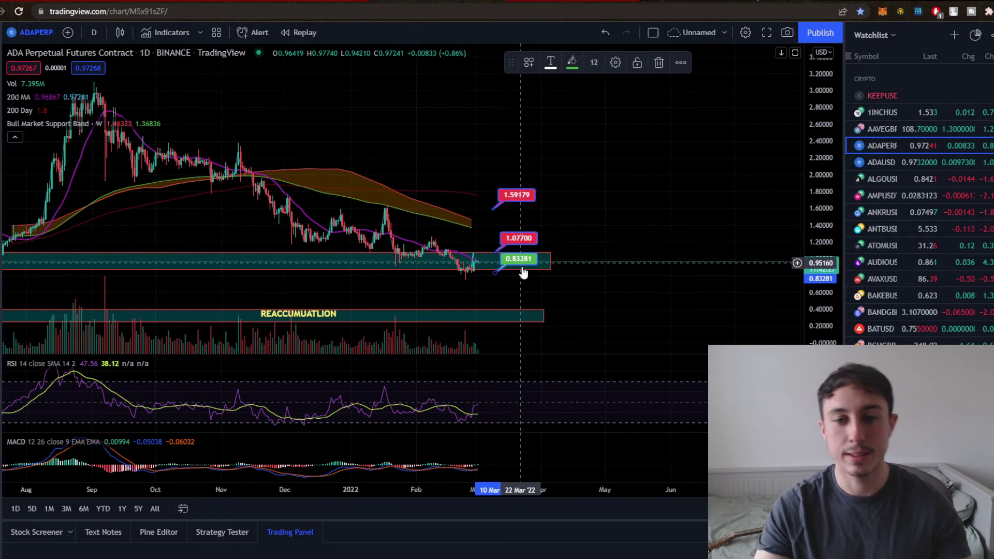
scroll(512, 240, "down", 3)
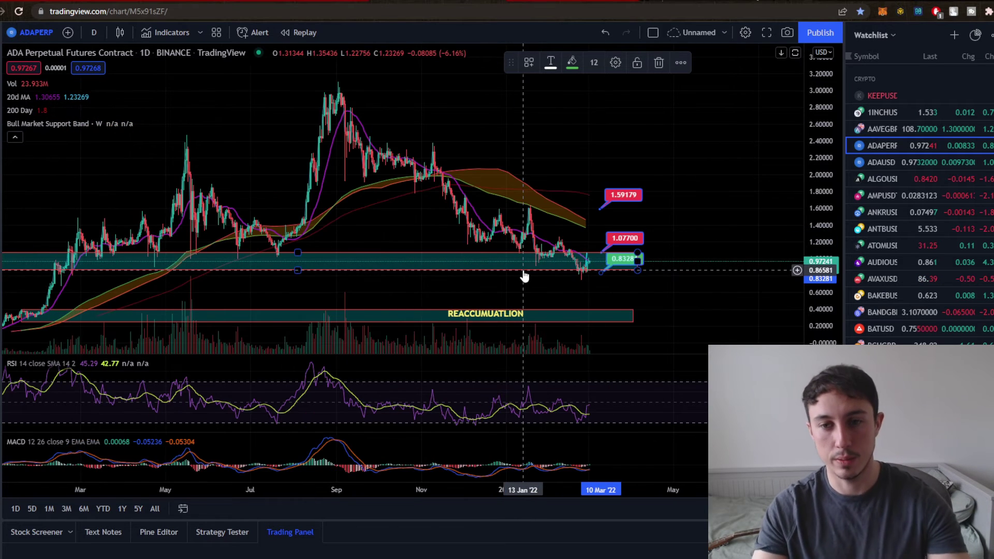
left_click(1, 139)
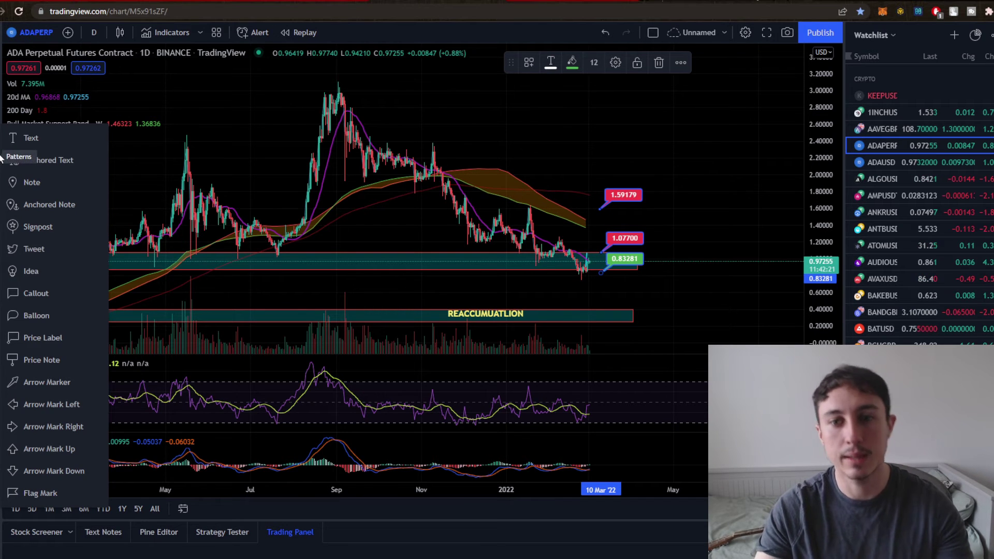
left_click(1, 159)
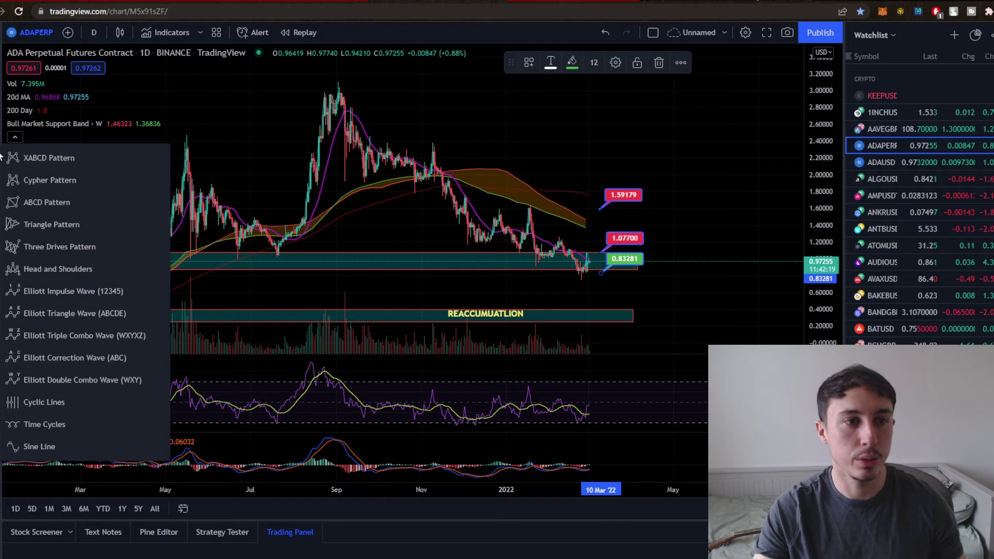
scroll(927, 256, "down", 10)
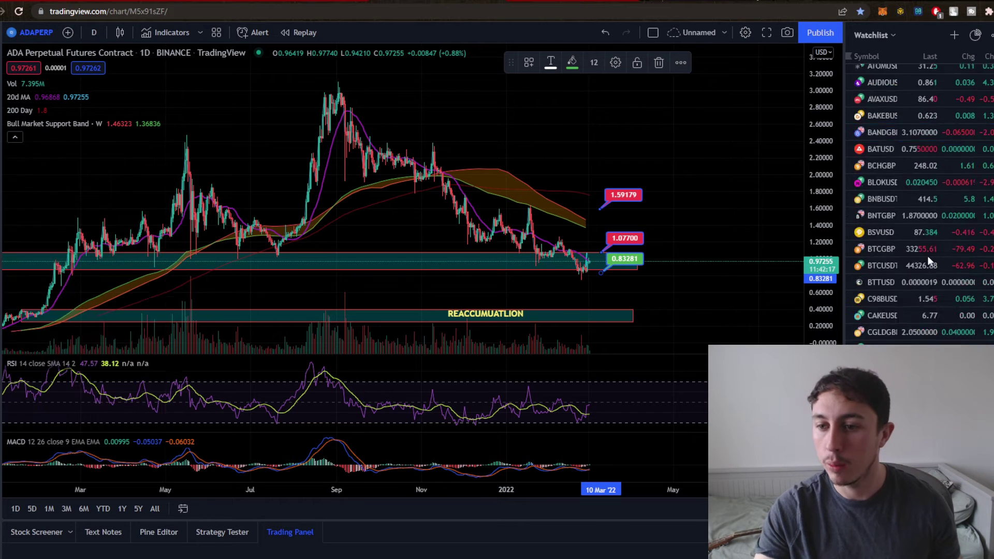
scroll(908, 273, "down", 4)
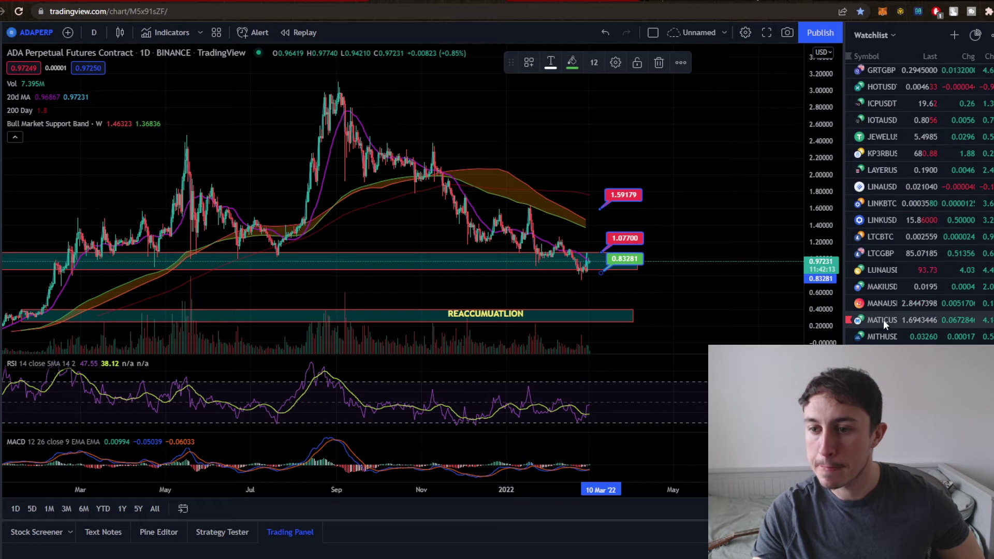
scroll(883, 319, "down", 5)
left_click(884, 369)
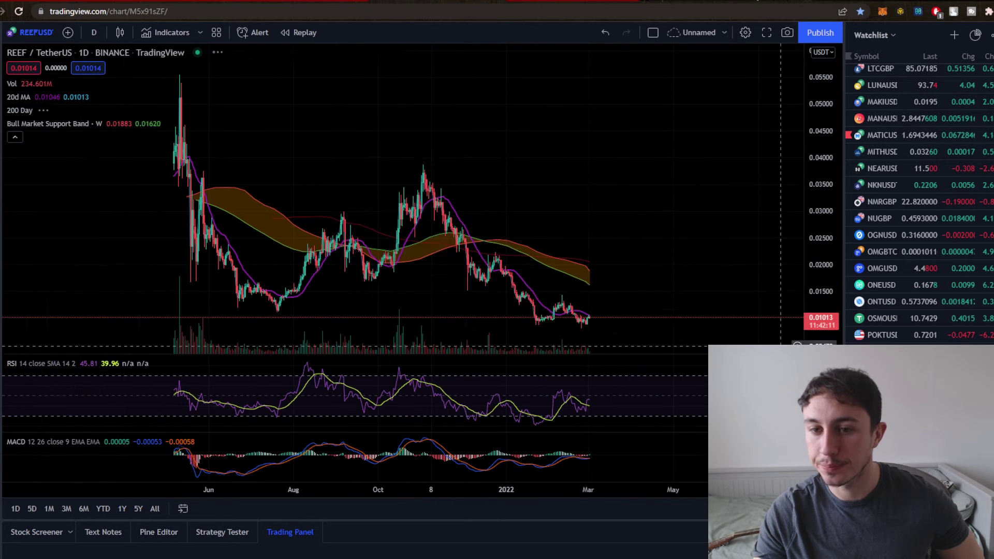
left_click(2, 139)
left_click(2, 159)
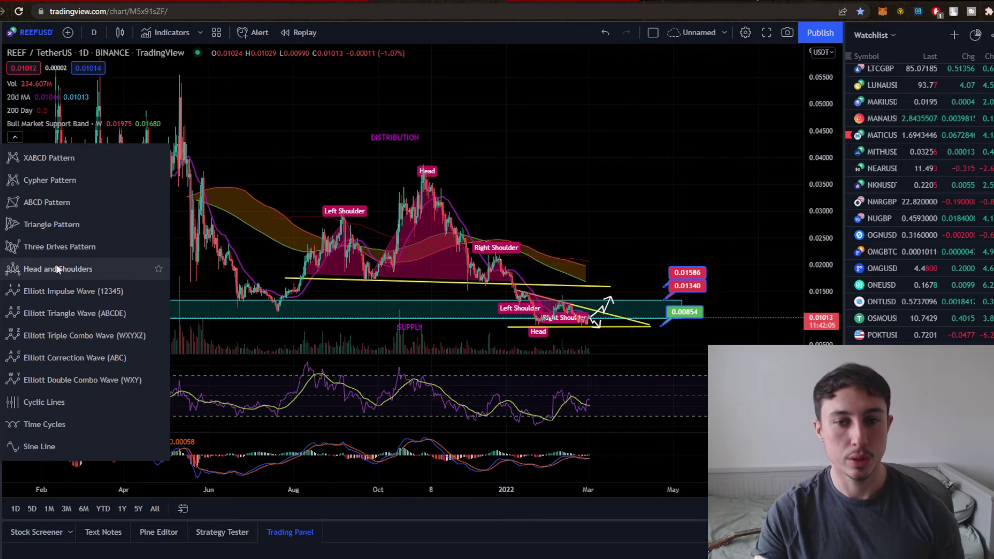
scroll(405, 287, "up", 8)
left_click_drag(360, 193, 588, 100)
left_click_drag(819, 325, 813, 109)
left_click_drag(516, 208, 527, 179)
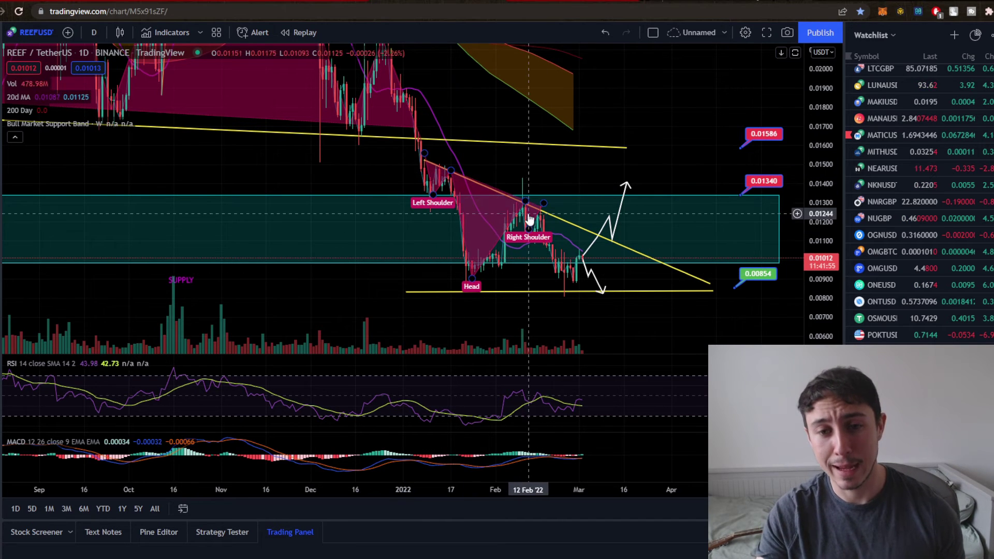
scroll(550, 217, "down", 10)
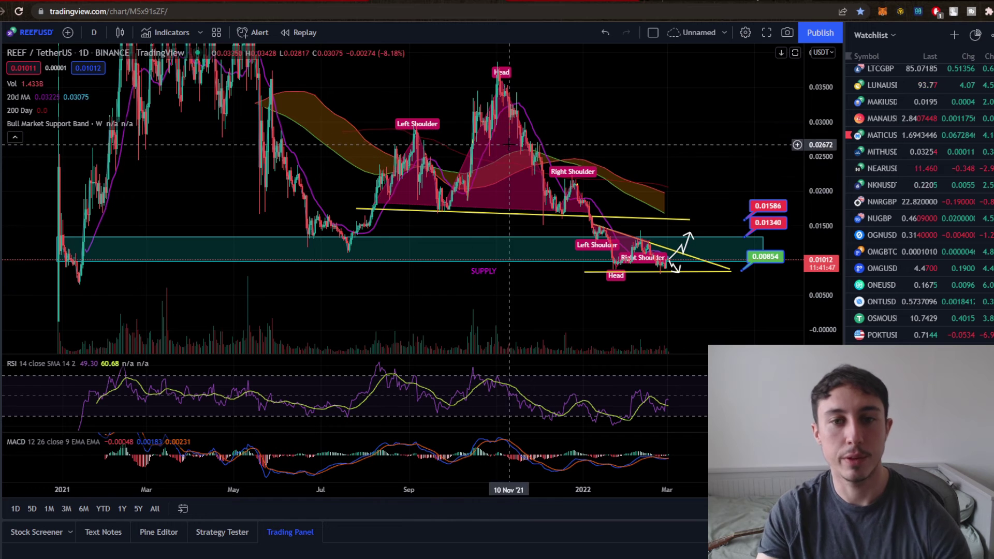
Step: Delete the old pattern and draw a Head and Shoulders from early August 2021 to early January 2022
left_click(491, 111)
key("Delete")
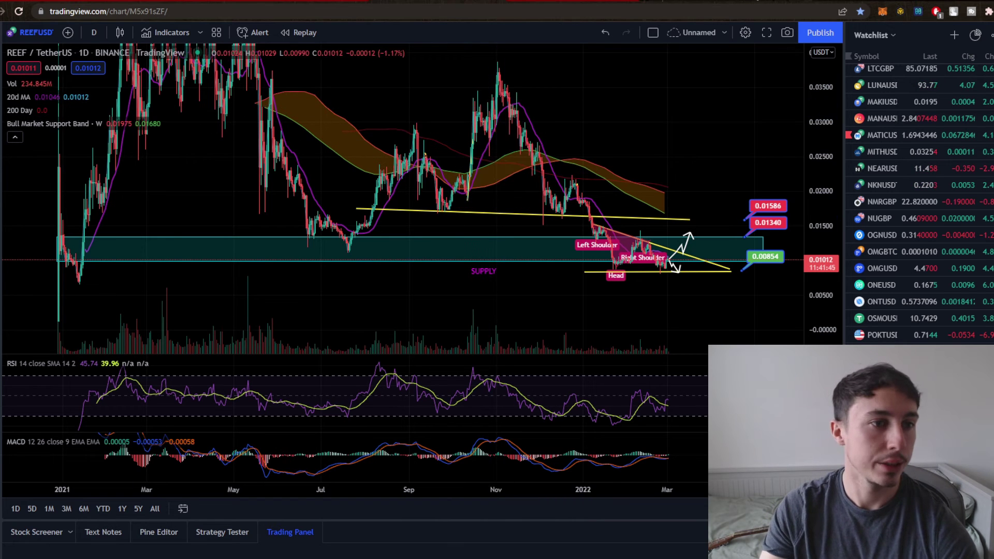
left_click(0, 140)
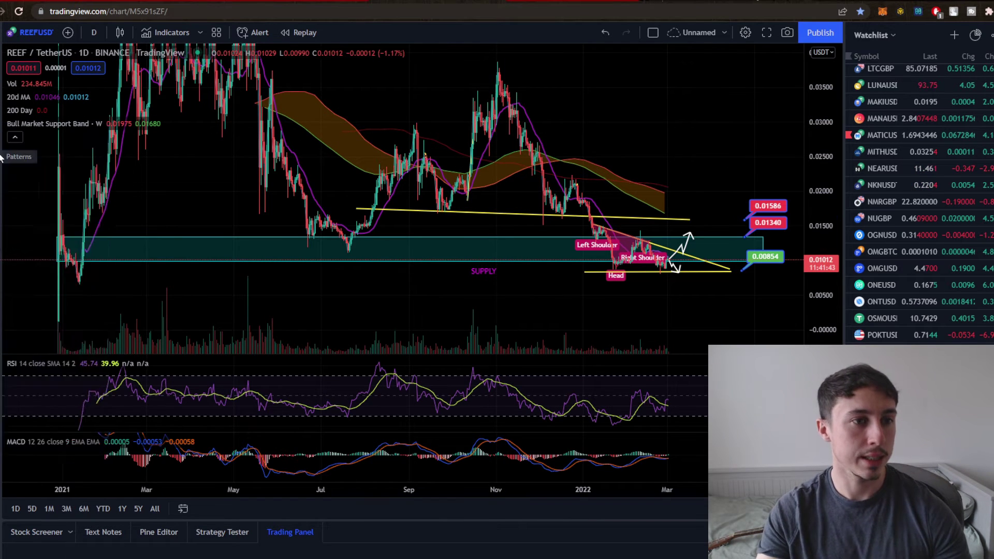
left_click(1, 157)
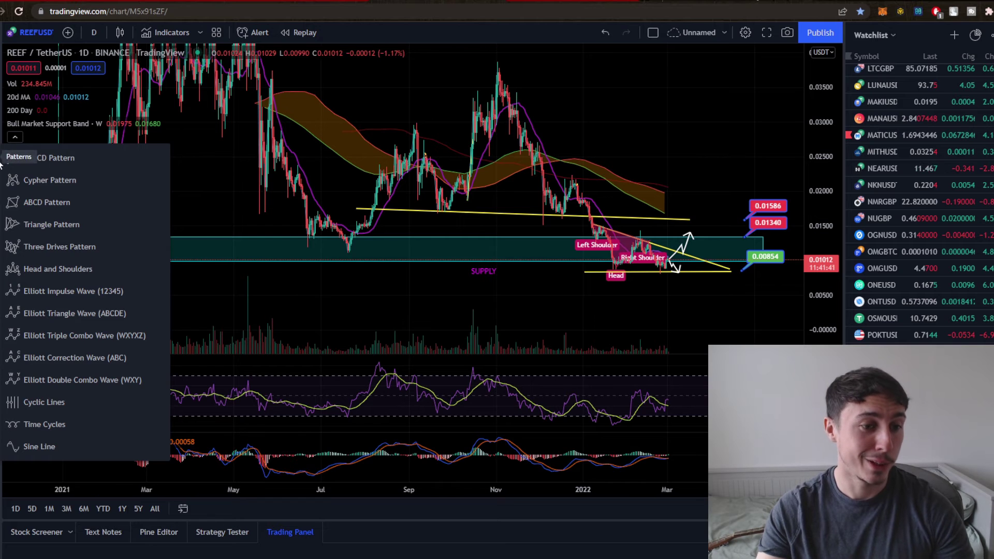
left_click(41, 263)
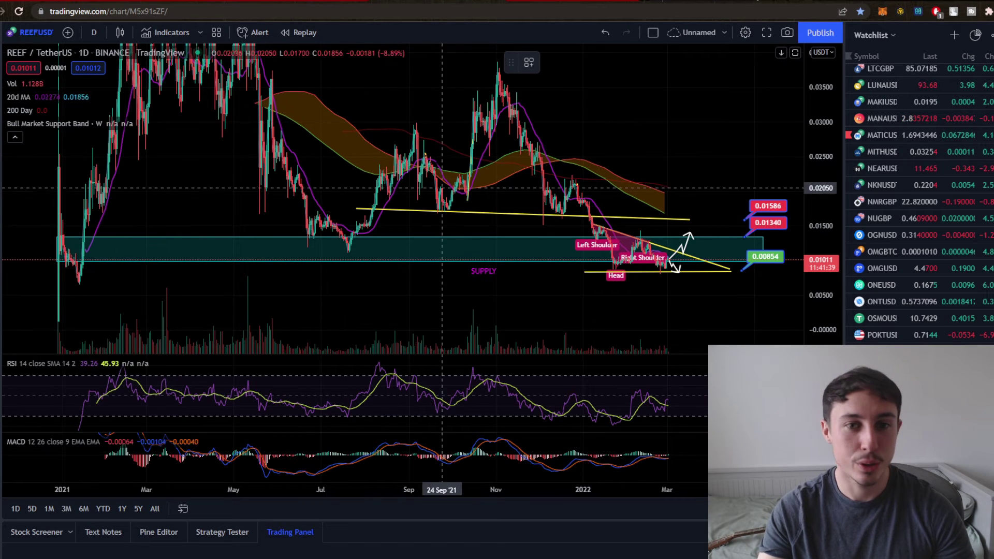
left_click(372, 210)
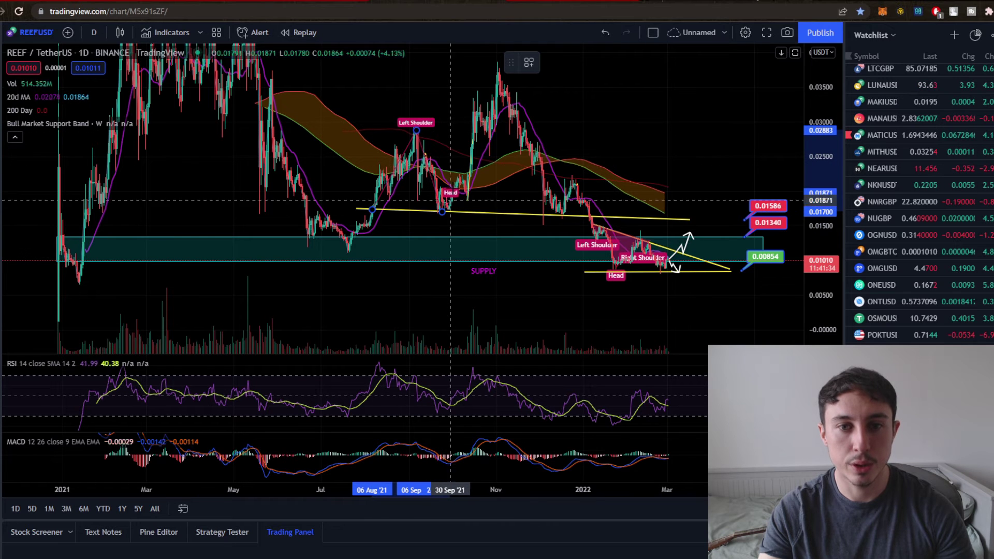
left_click(444, 210)
left_click(500, 75)
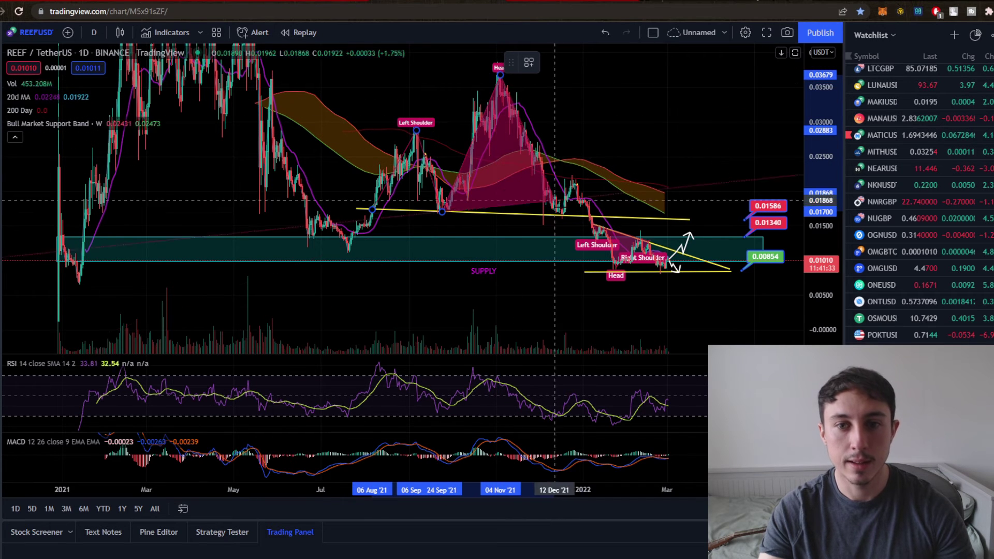
left_click(563, 215)
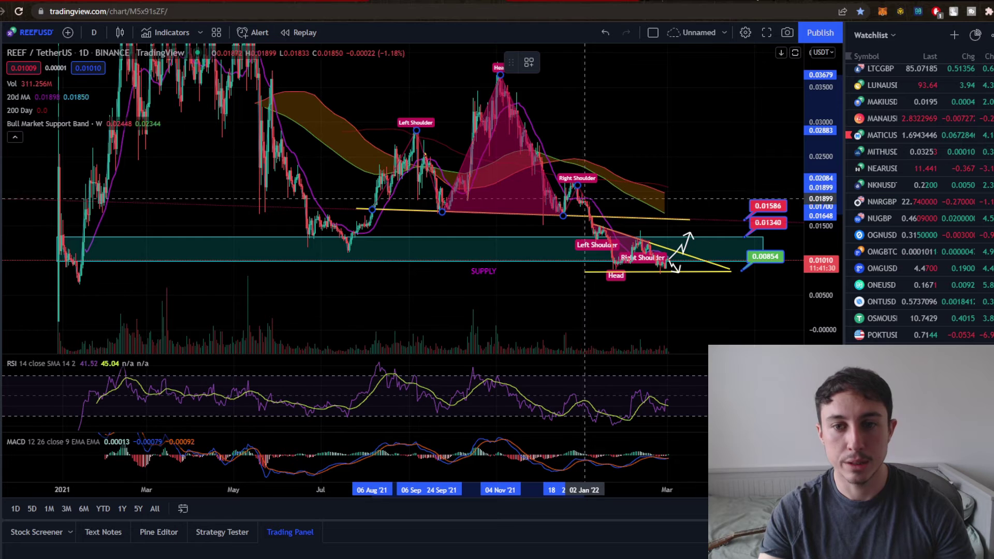
left_click(577, 185)
left_click(596, 229)
Step: Fine-tune the pattern's starting point, Left Shoulder and September neckline anchors
left_click(405, 222)
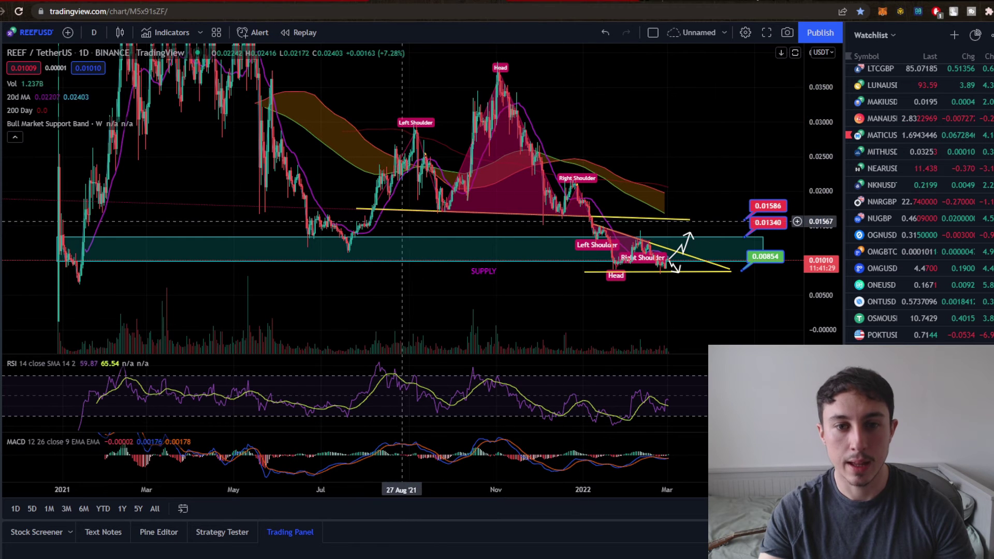
left_click_drag(372, 209, 376, 205)
left_click(377, 211)
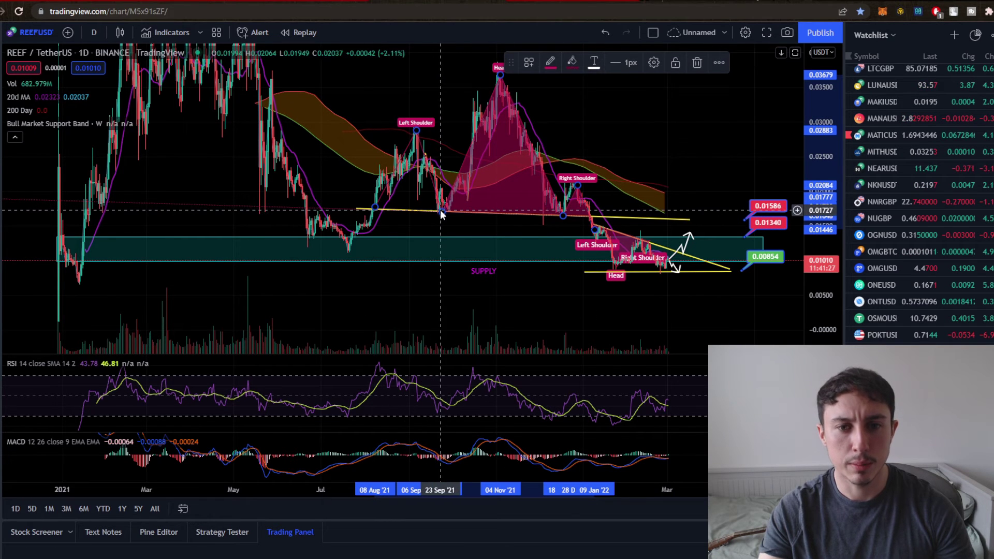
left_click_drag(416, 130, 414, 134)
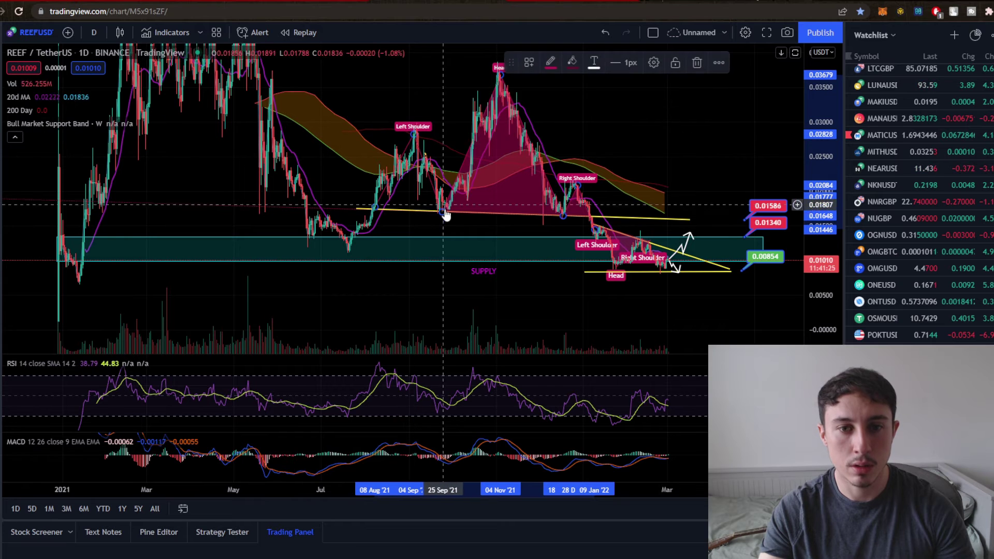
left_click_drag(442, 211, 443, 206)
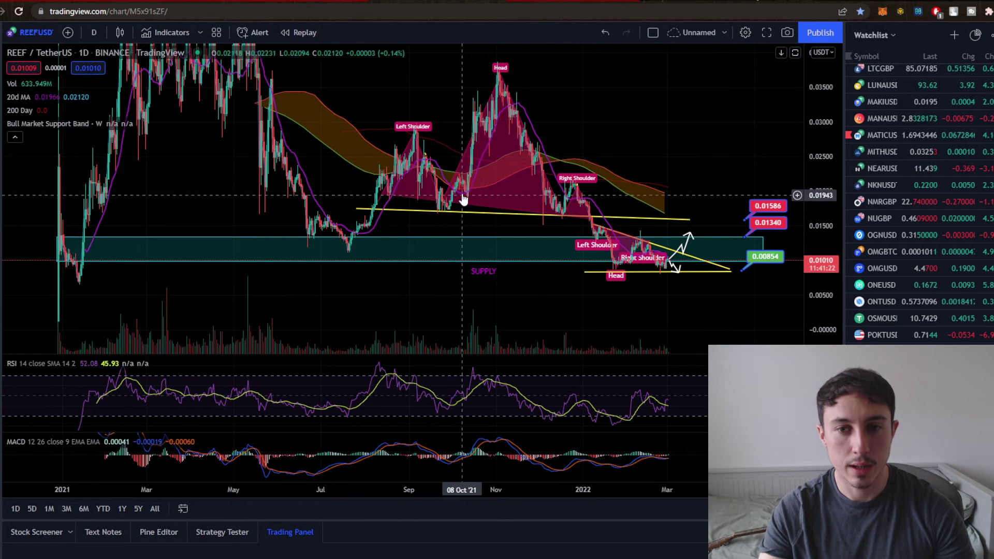
left_click(381, 215)
left_click(386, 194)
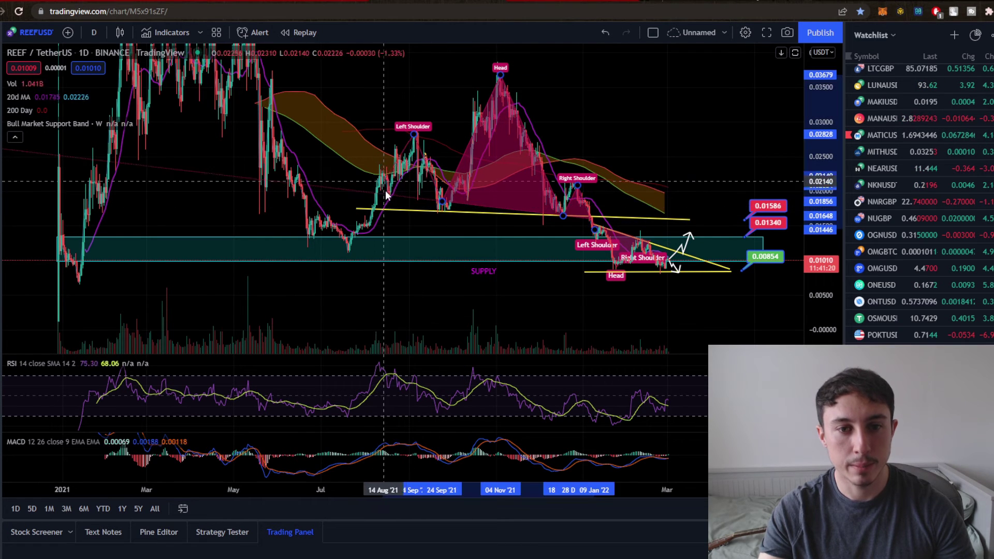
left_click_drag(381, 203, 374, 214)
left_click(403, 222)
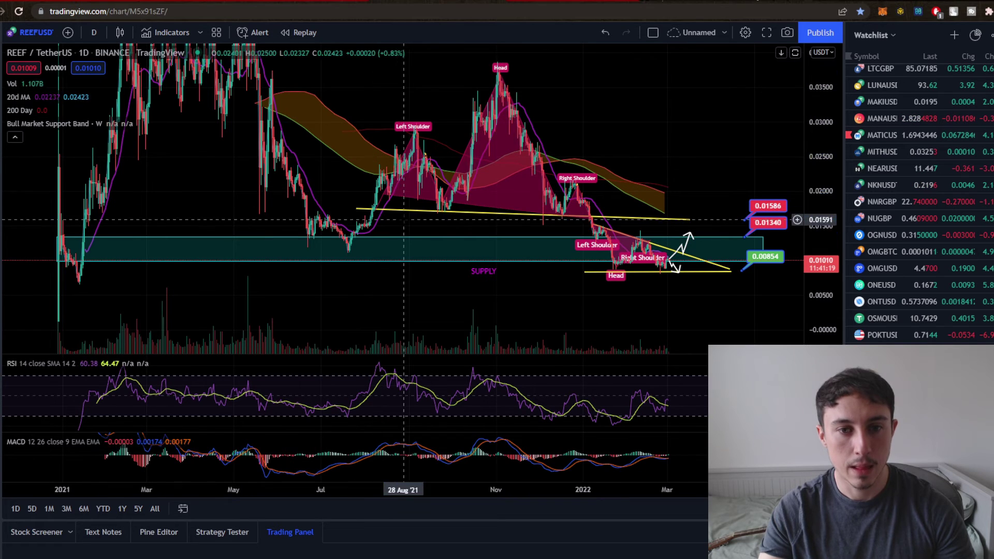
scroll(687, 104, "down", 2)
left_click_drag(690, 101, 630, 159)
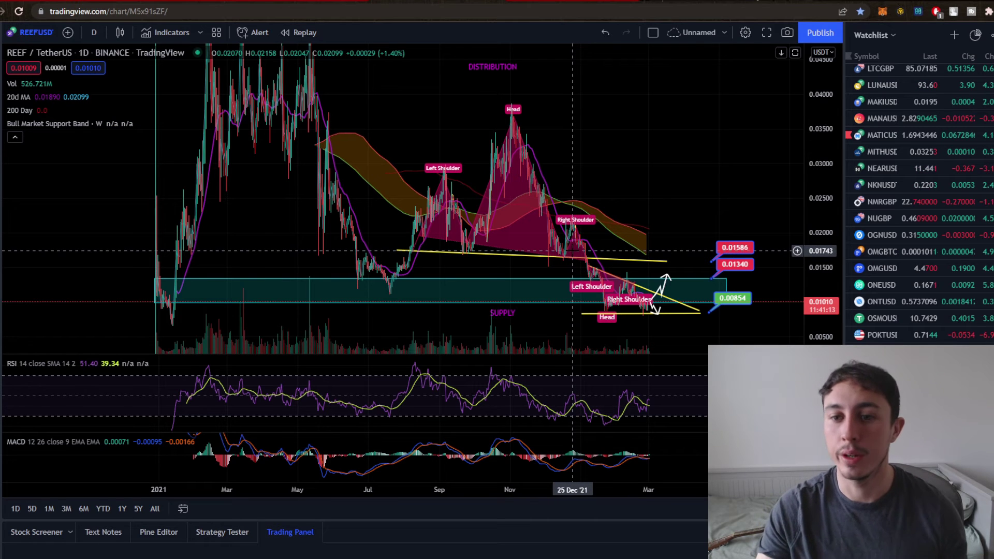
Step: Switch to the ADA / Dollar Bitfinex chart and pick the Short Position tool
scroll(902, 179, "up", 10)
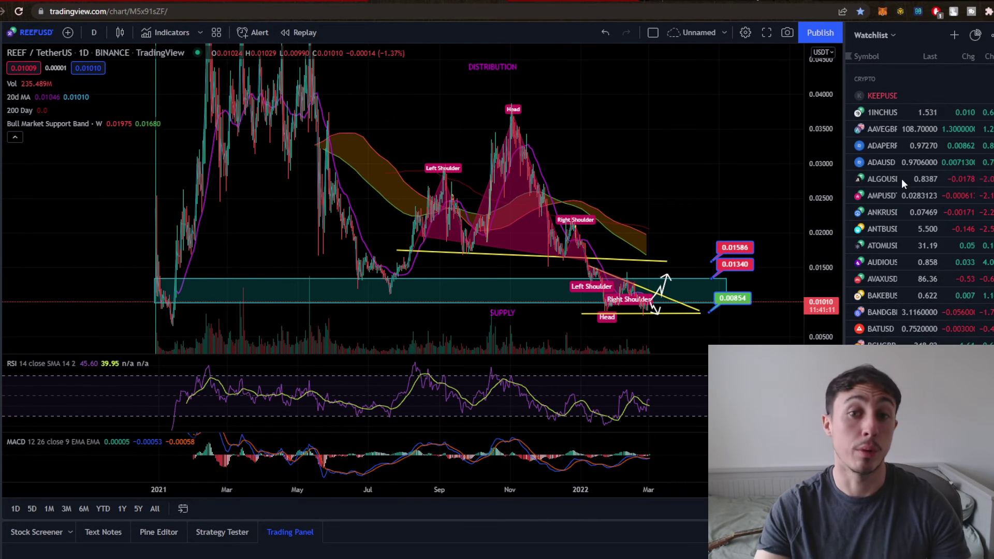
left_click(882, 161)
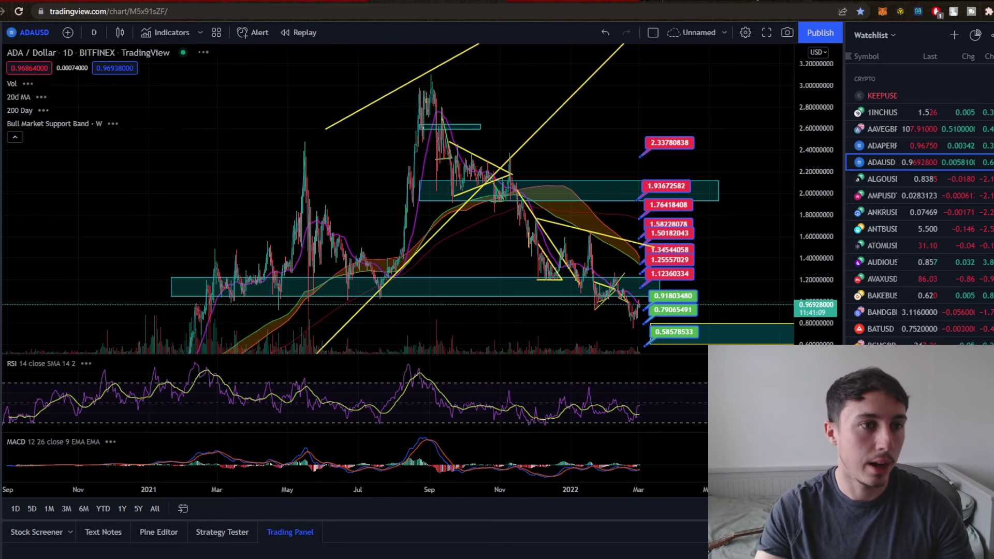
left_click(1, 160)
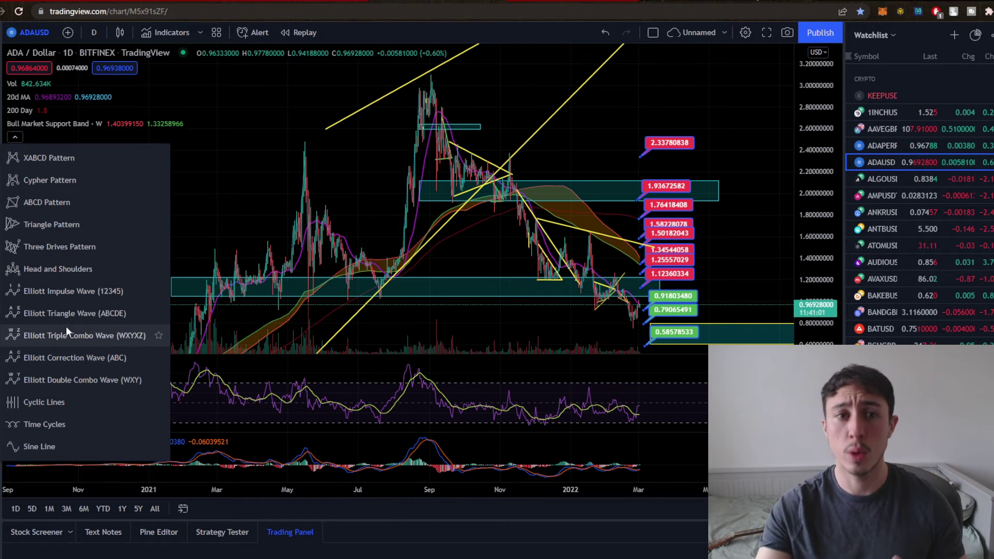
left_click(209, 167)
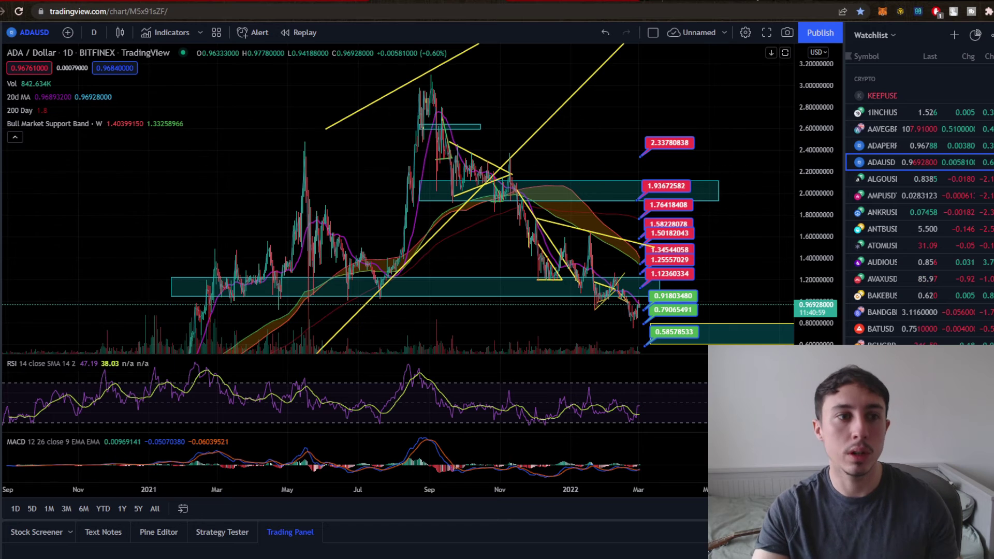
left_click(1, 180)
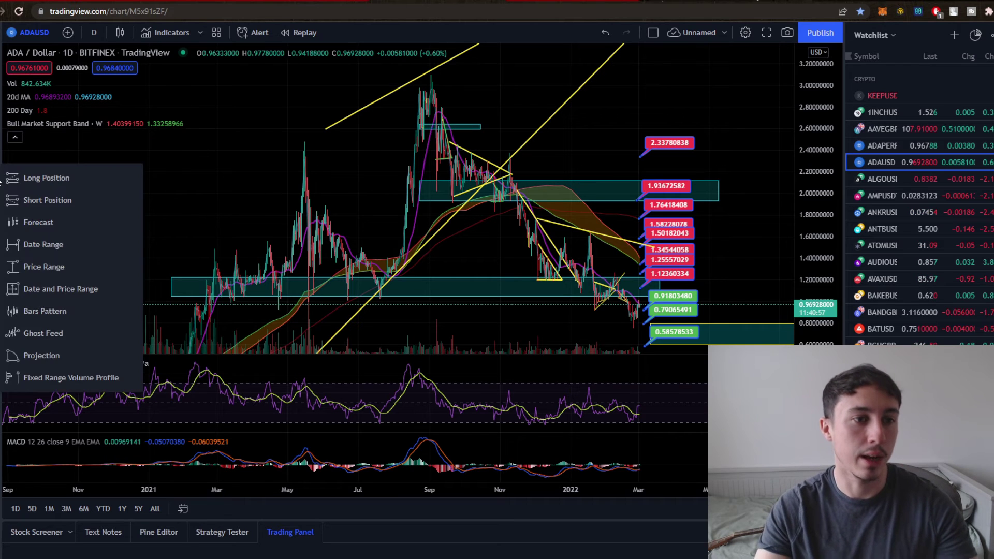
left_click(54, 200)
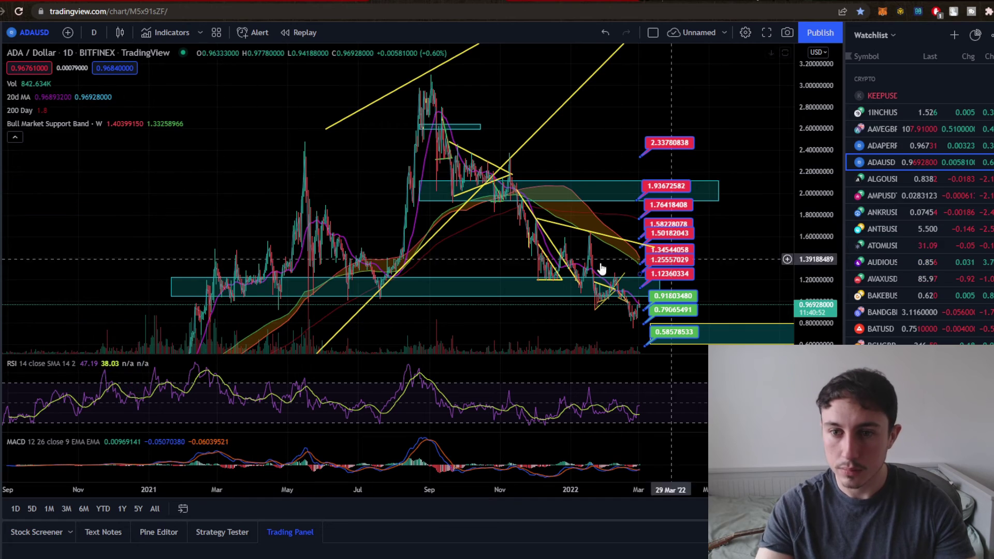
scroll(449, 270, "down", 2)
scroll(449, 270, "up", 3)
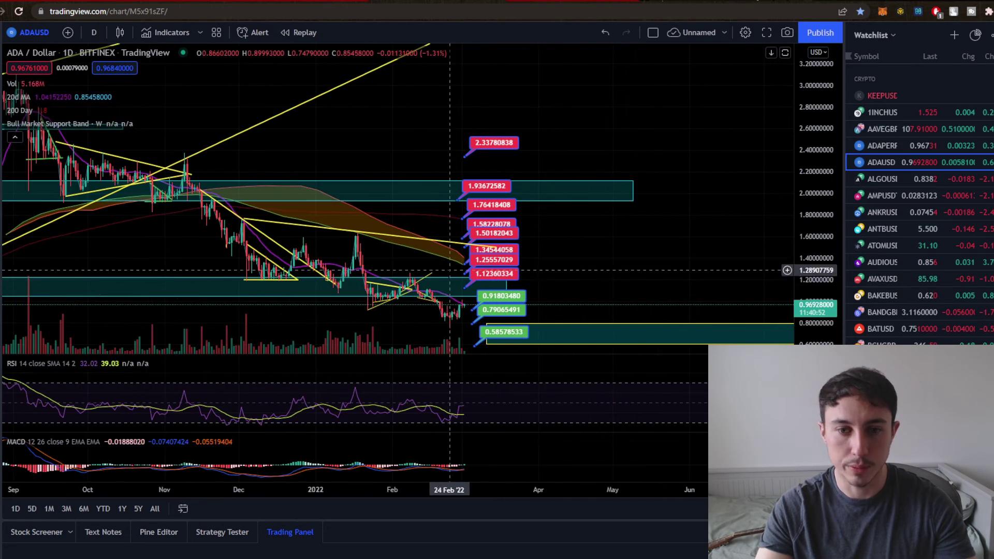
Step: On ADA Perpetual, draw a breakout line near 1.48 from June to late August 2021
left_click(891, 146)
scroll(311, 260, "down", 4)
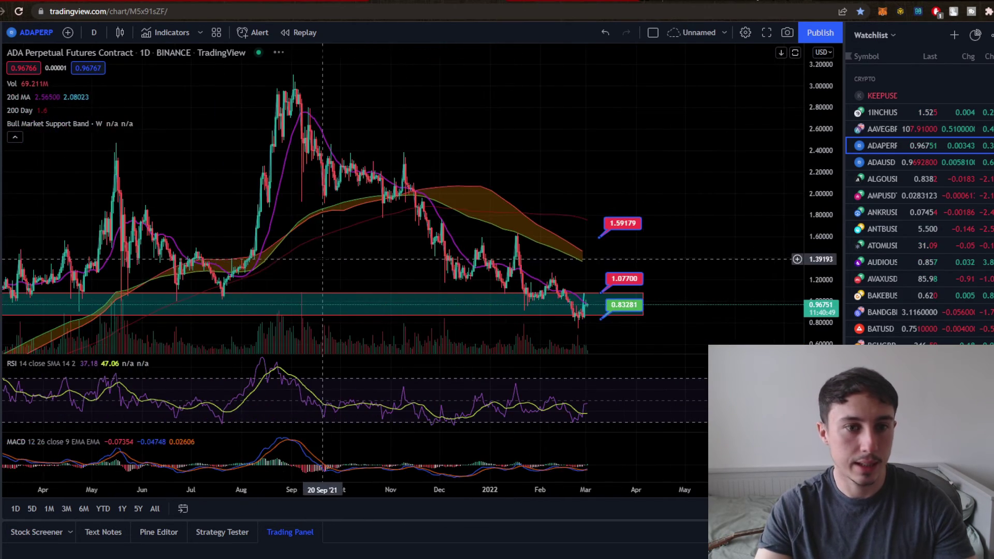
left_click_drag(222, 201, 433, 241)
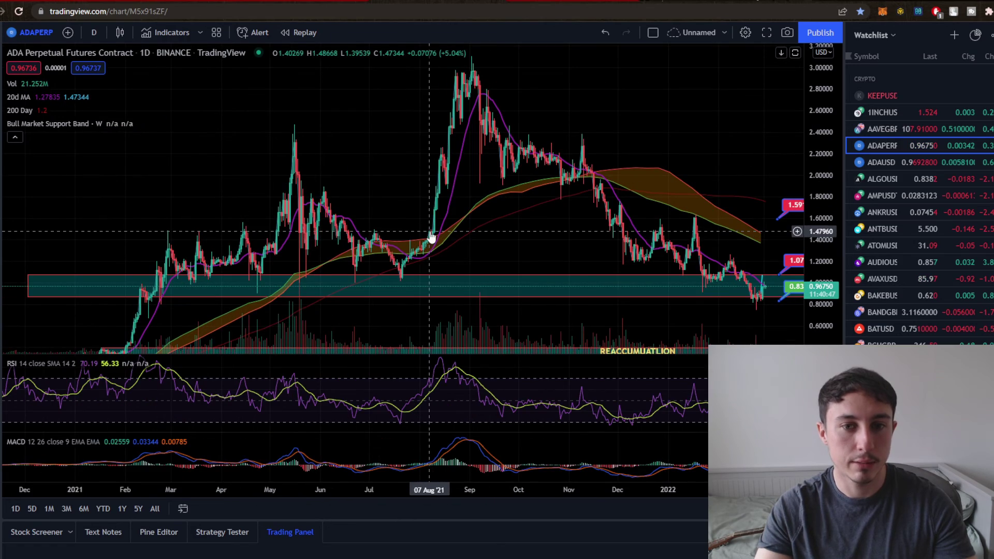
scroll(430, 233, "up", 5)
left_click_drag(320, 241, 591, 230)
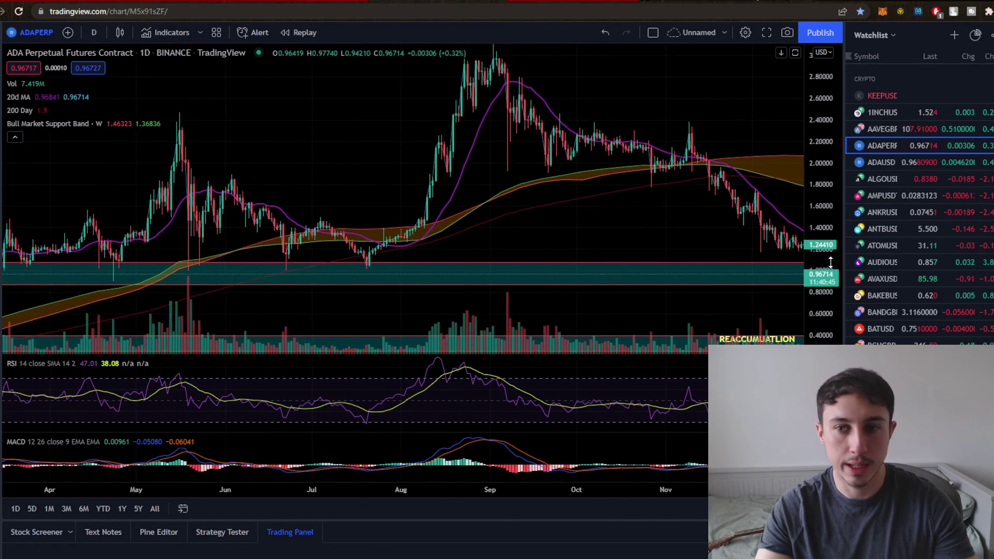
left_click_drag(830, 262, 828, 205)
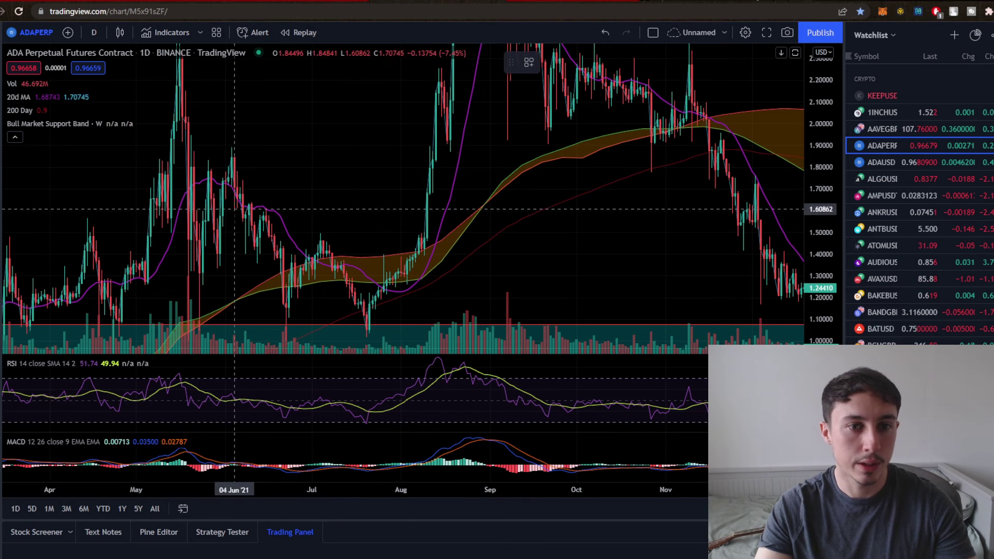
left_click(275, 236)
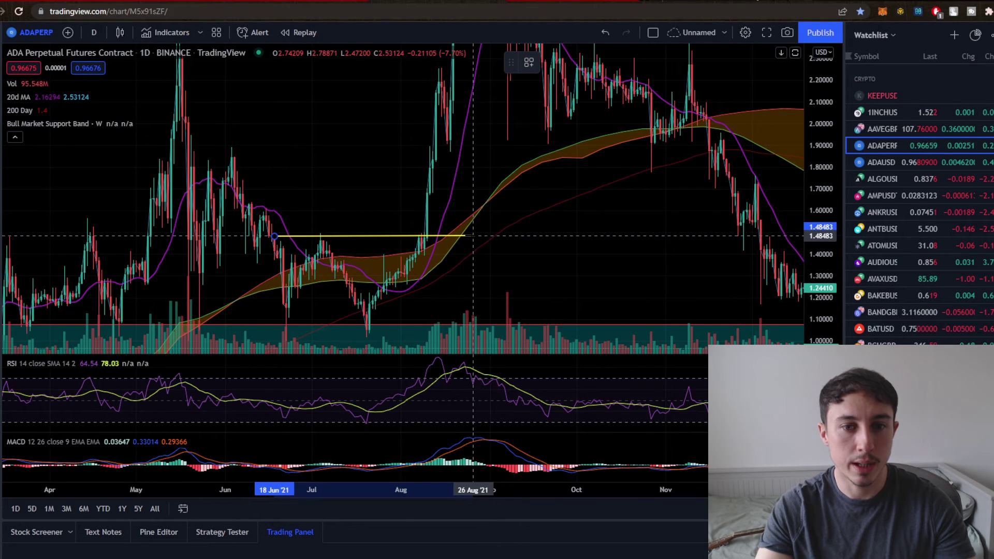
left_click(472, 236)
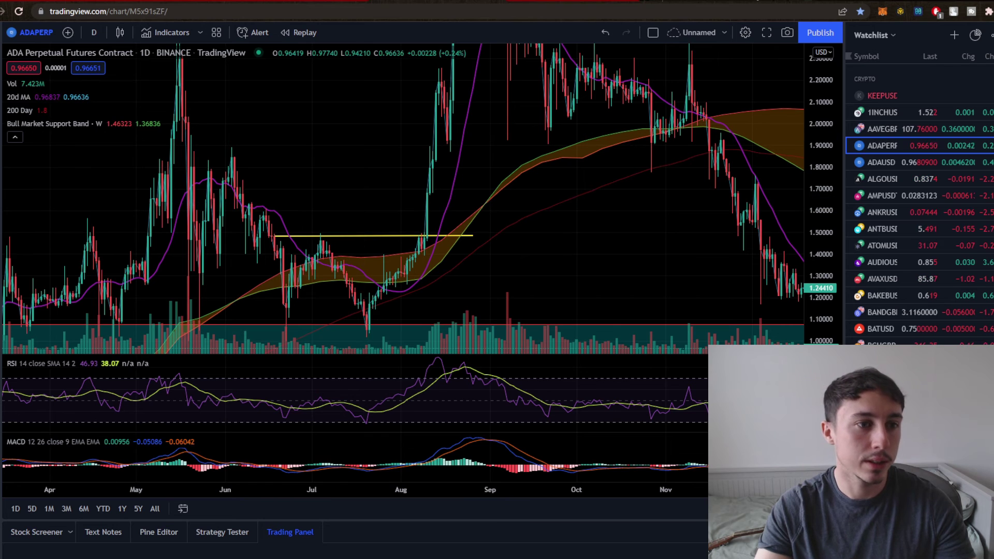
left_click(0, 178)
left_click(1, 180)
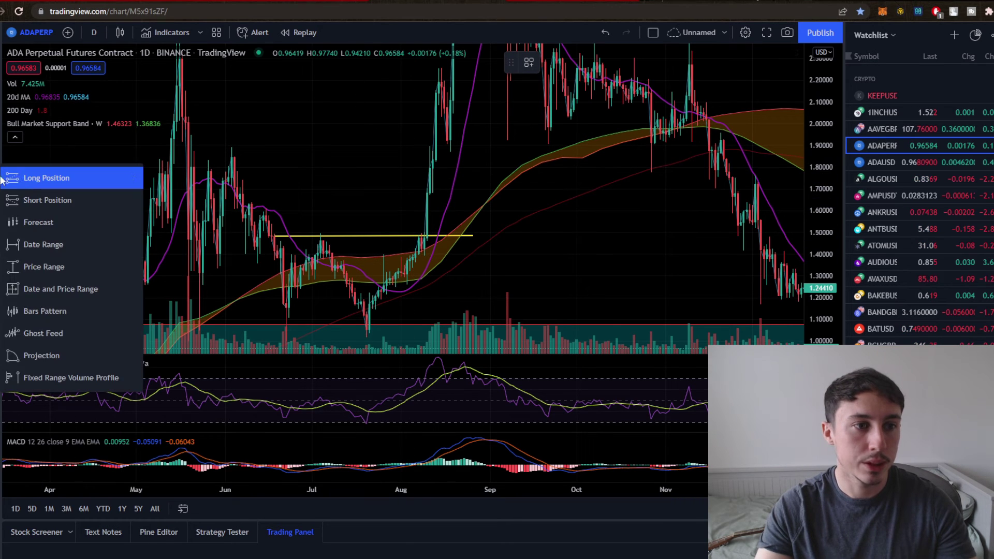
Step: Place a long position at the early-August breakout: stop 1.408, target 1.894, reward/risk 6.47
left_click(22, 179)
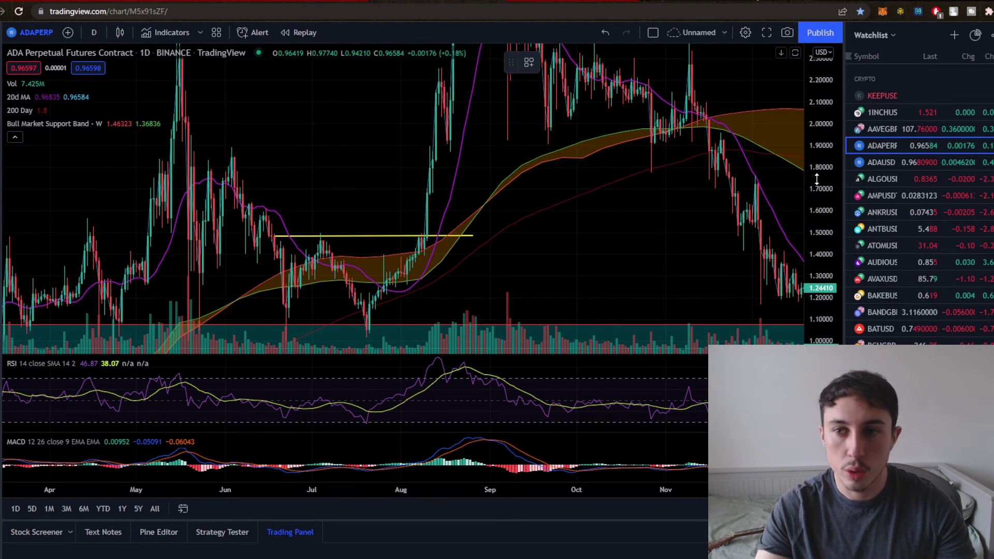
left_click_drag(817, 179, 817, 200)
left_click(419, 228)
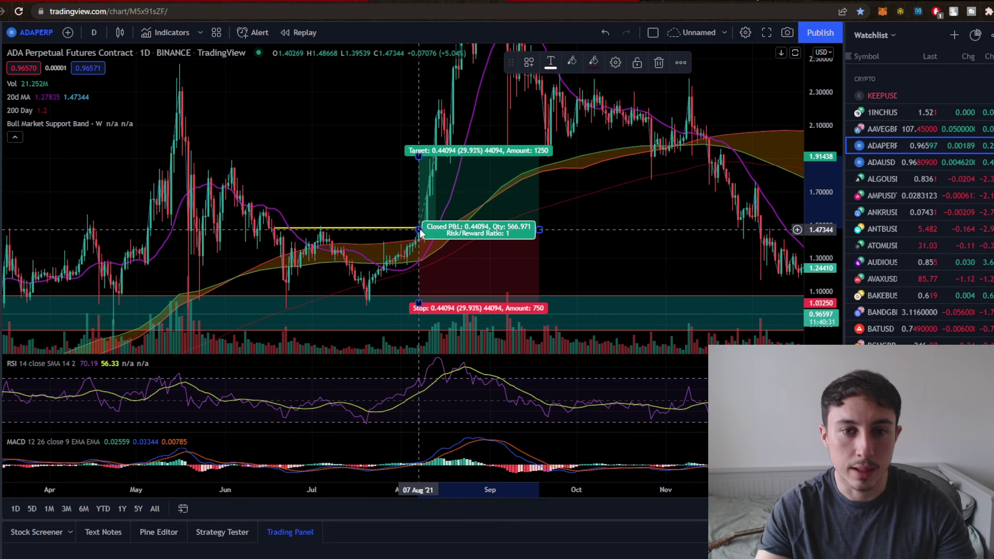
mouse_move(418, 296)
left_mouse_down()
mouse_move(420, 243)
mouse_move(421, 251)
left_mouse_up()
left_click(440, 258)
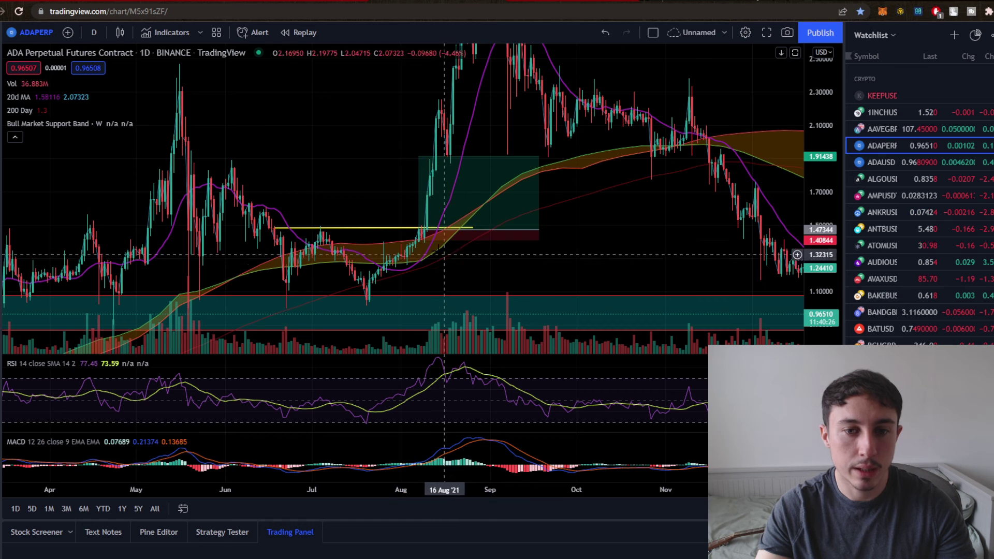
left_click(430, 156)
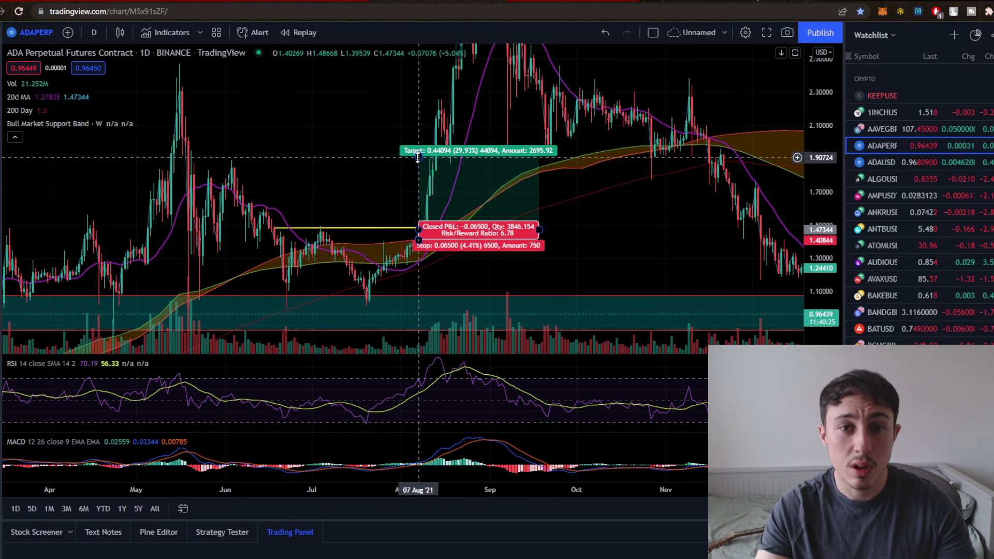
mouse_move(418, 157)
left_mouse_down()
mouse_move(421, 117)
mouse_move(427, 162)
left_mouse_up()
left_click(228, 157)
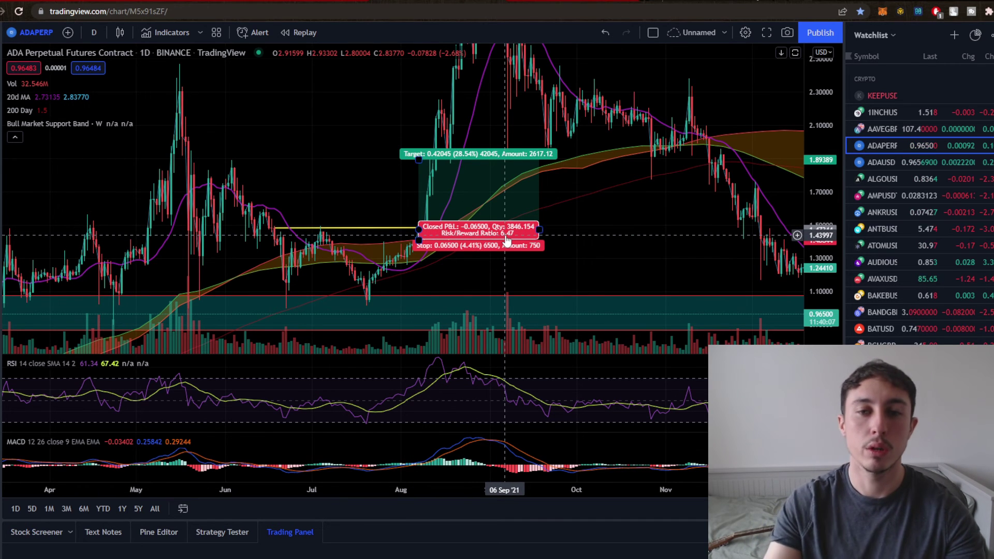
left_click_drag(329, 163, 348, 155)
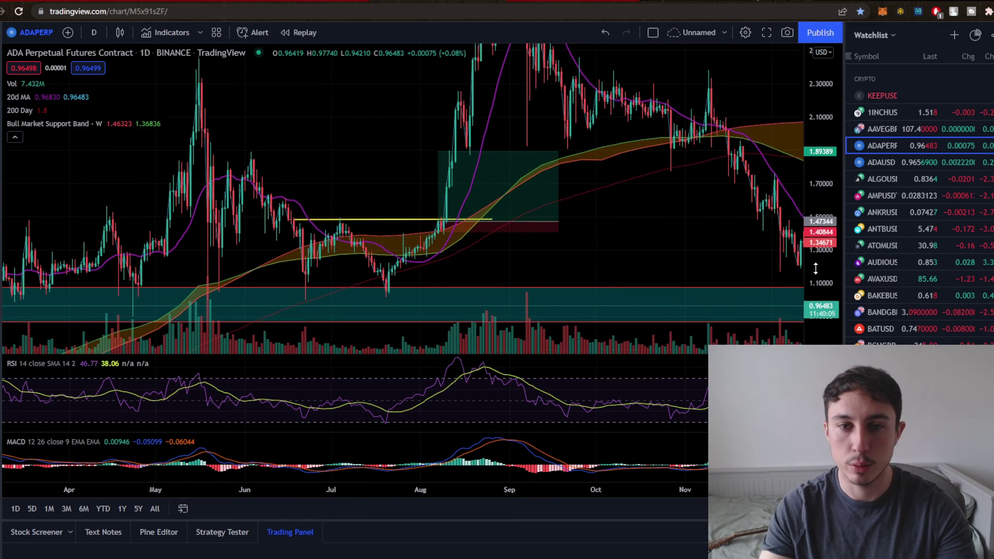
left_click_drag(816, 269, 814, 163)
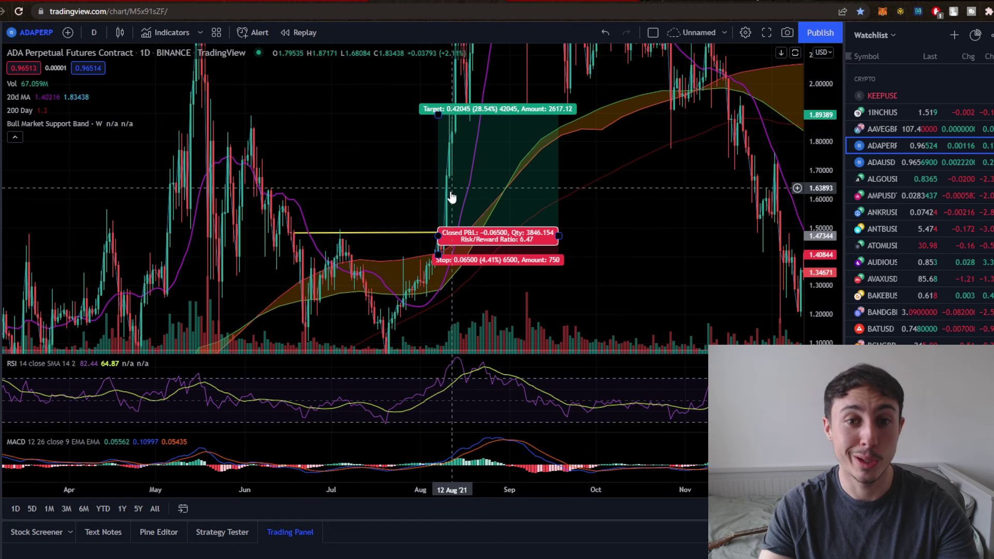
Step: Delete the ADA long-position test and pick the short-position tool
left_click(514, 118)
left_click(662, 64)
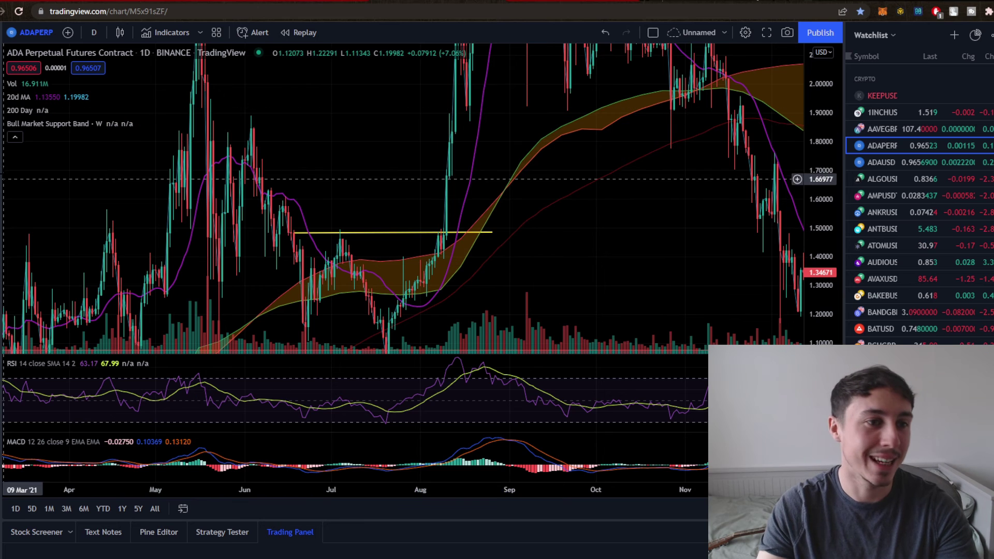
left_click(0, 180)
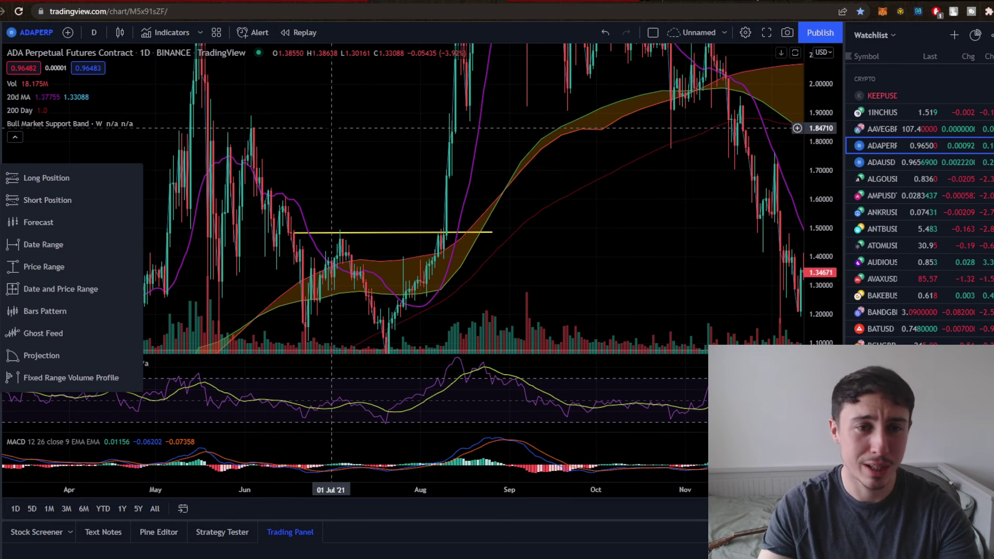
left_click(55, 201)
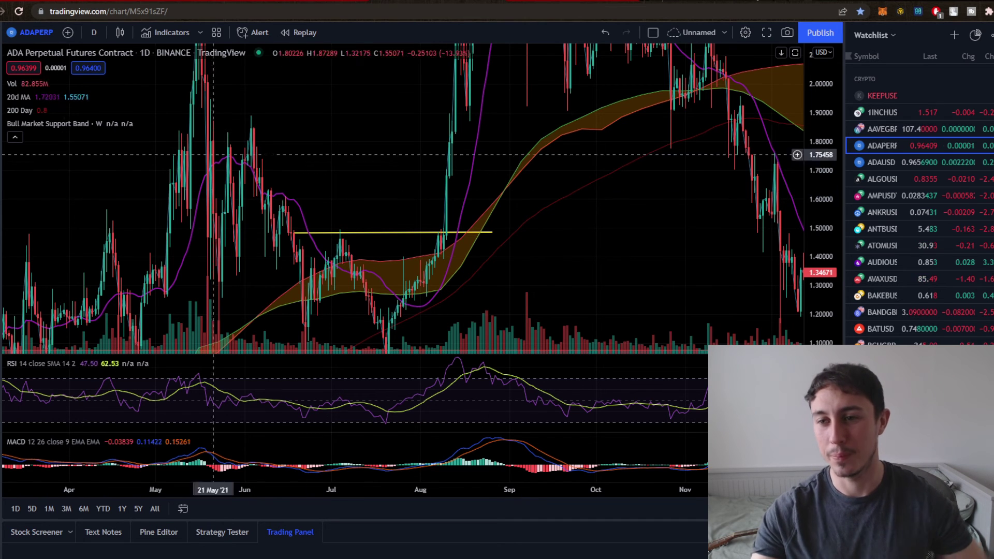
Step: Switch the chart to BTCGBP from the watchlist and adjust the zoom
scroll(890, 335, "down", 1)
scroll(900, 321, "down", 3)
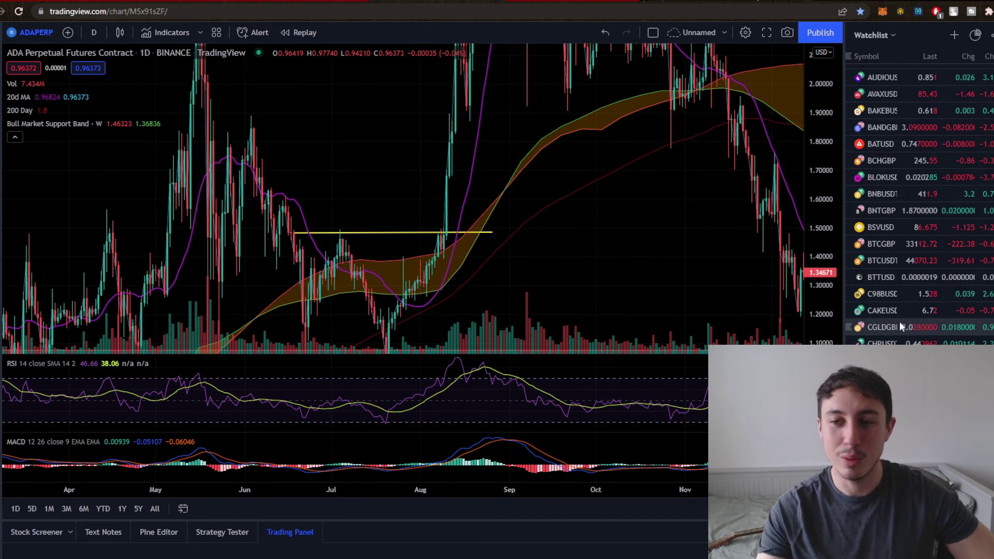
left_click(880, 246)
scroll(596, 219, "down", 5)
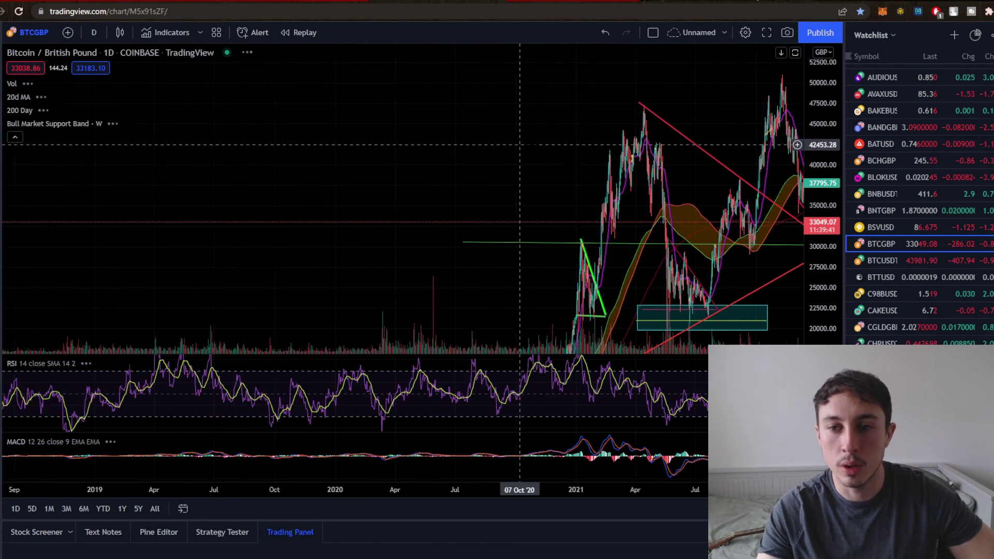
scroll(570, 208, "up", 5)
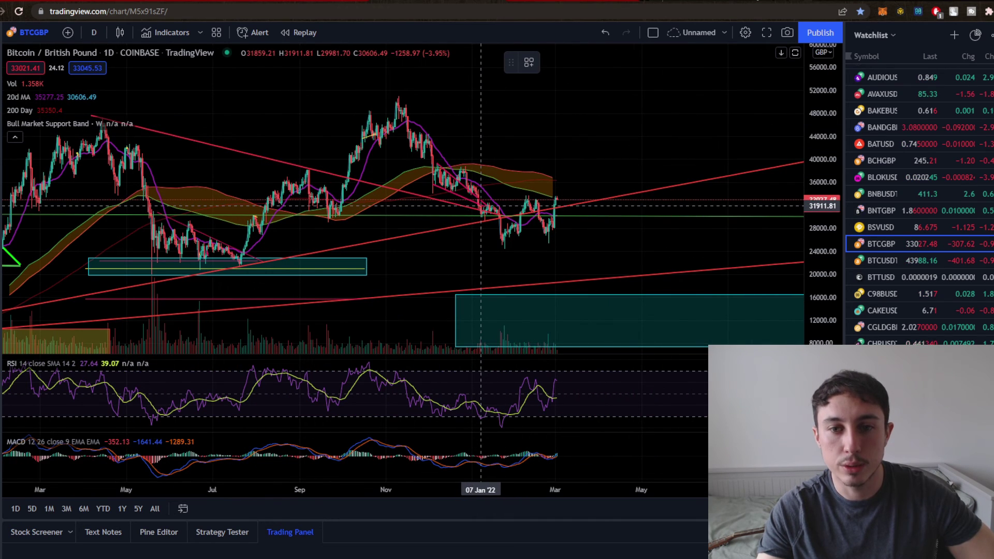
Step: Draw a flat yellow upper trend line near 33,000 starting at 05 Jan '22
left_click(584, 199)
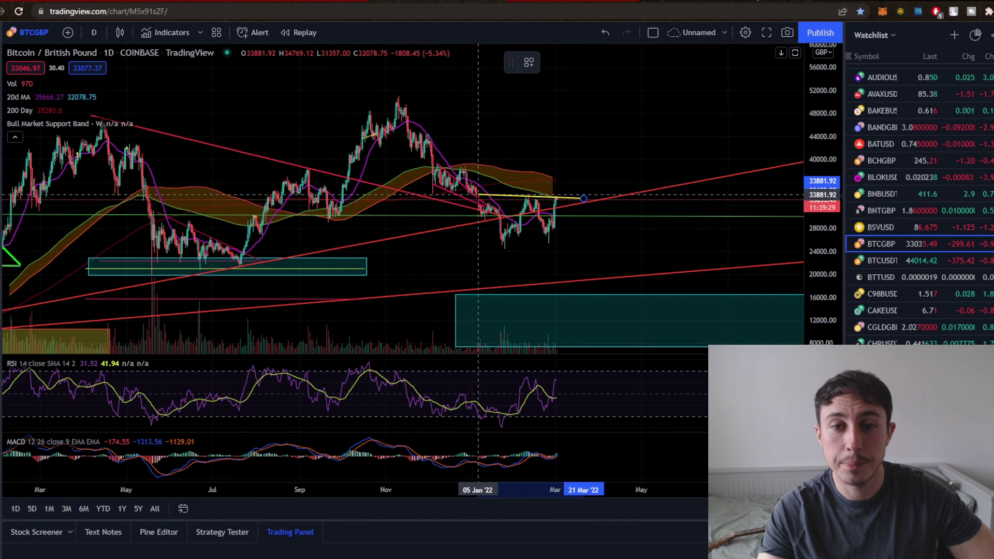
left_click(478, 195)
left_click(532, 218)
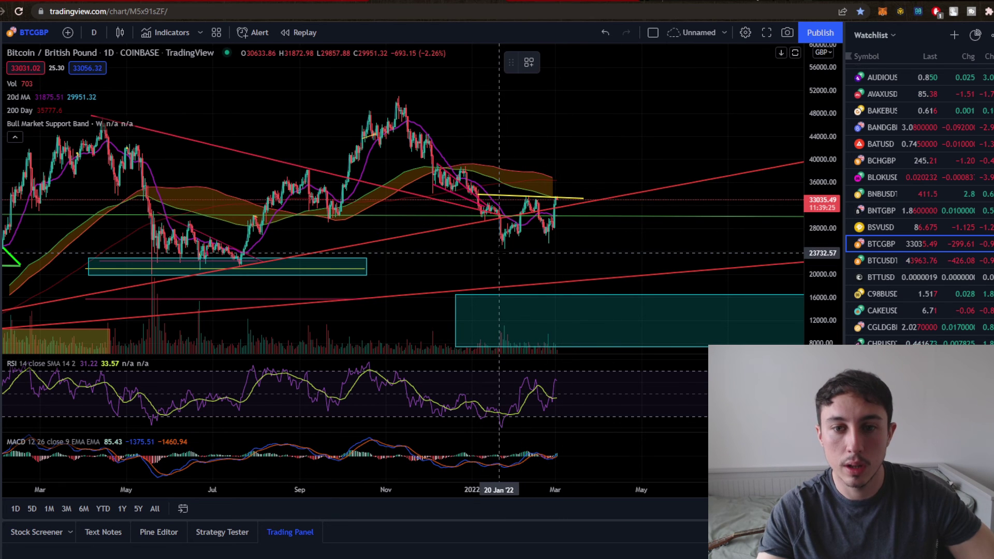
Step: Add a rising lower line from the 20 Jan '22 low and extend the upper line to meet it
left_click(499, 253)
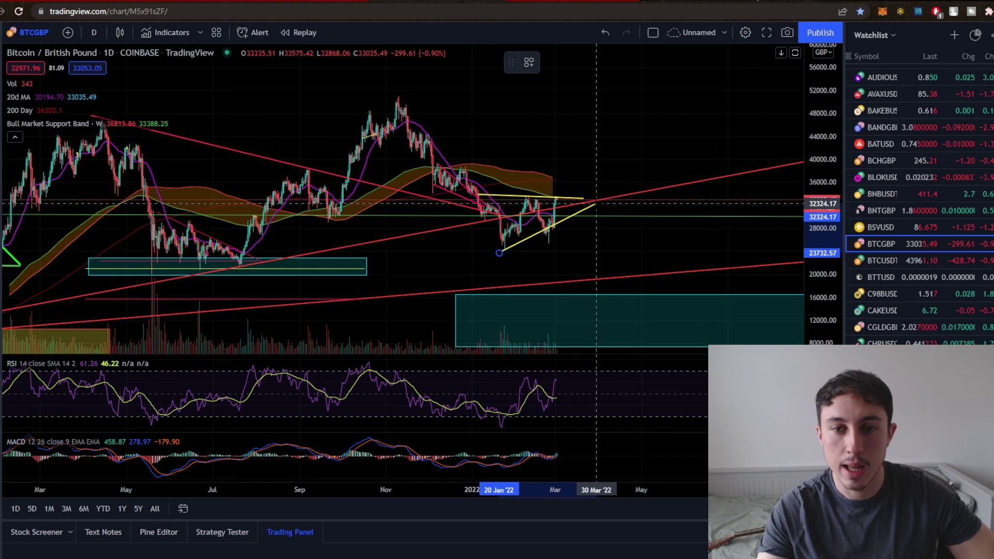
left_click(630, 198)
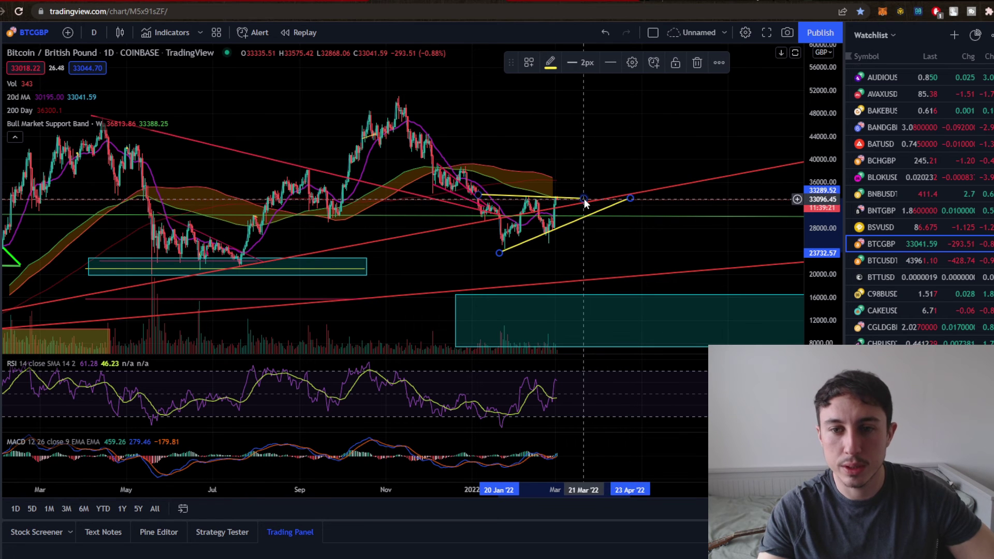
left_click_drag(584, 200, 631, 197)
left_click(624, 157)
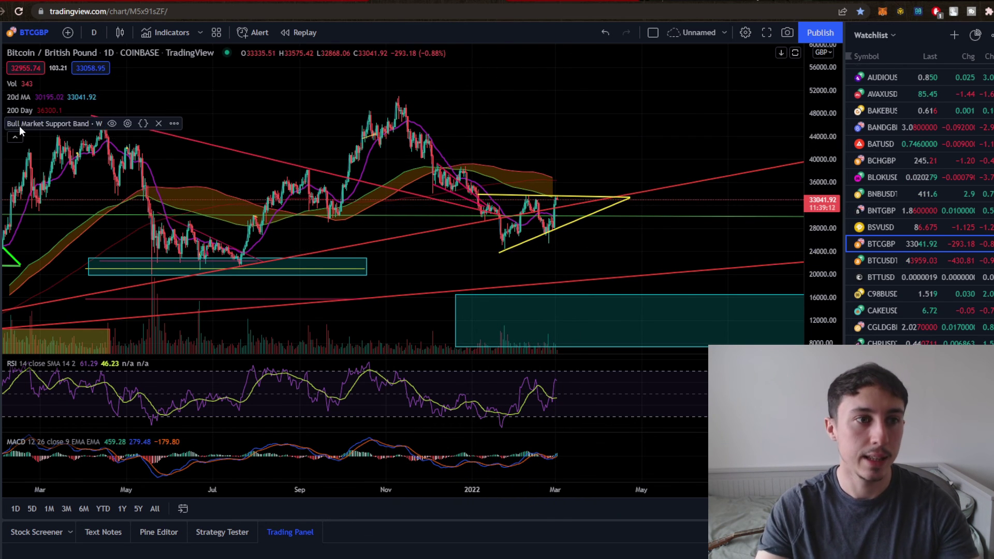
scroll(419, 197, "down", 2)
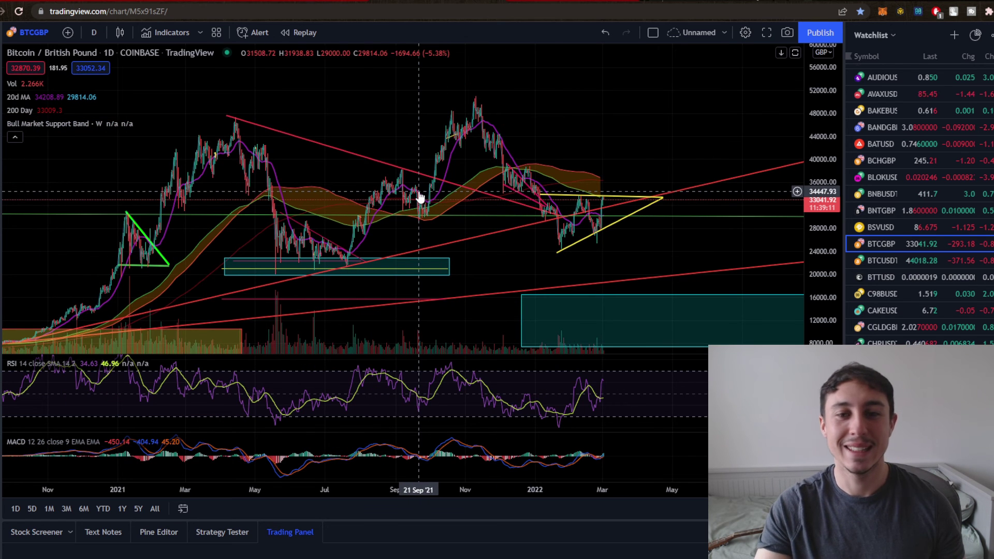
scroll(419, 198, "down", 2)
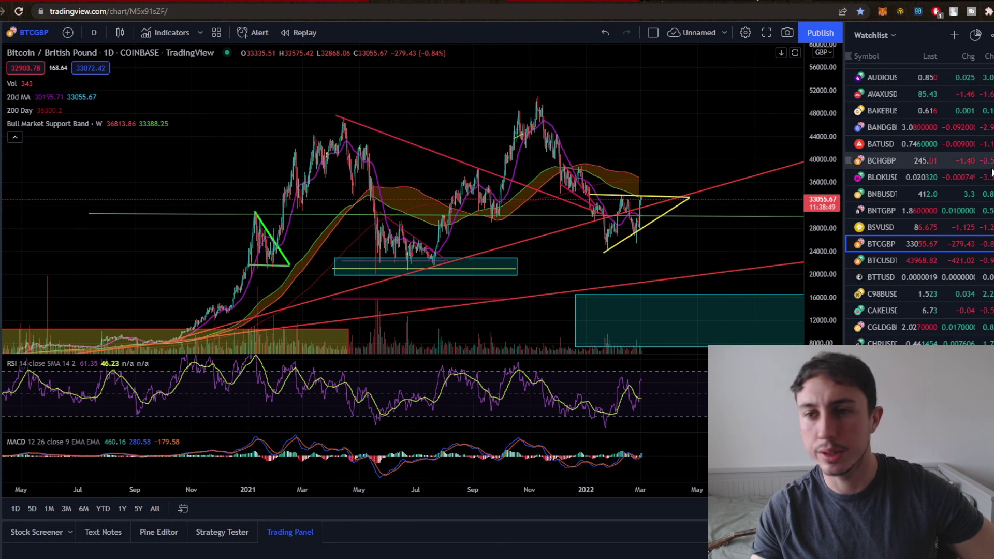
scroll(885, 273, "down", 12)
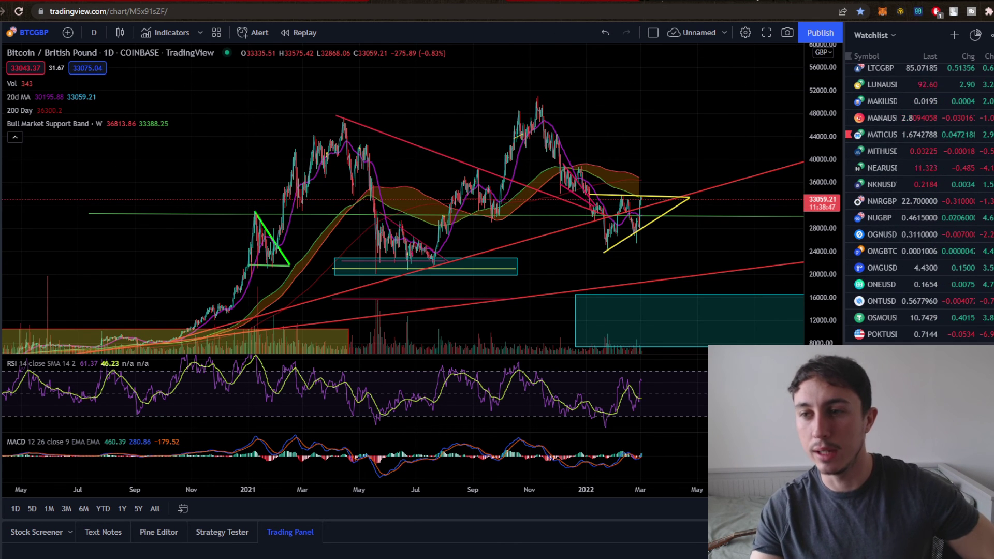
scroll(917, 166, "up", 15)
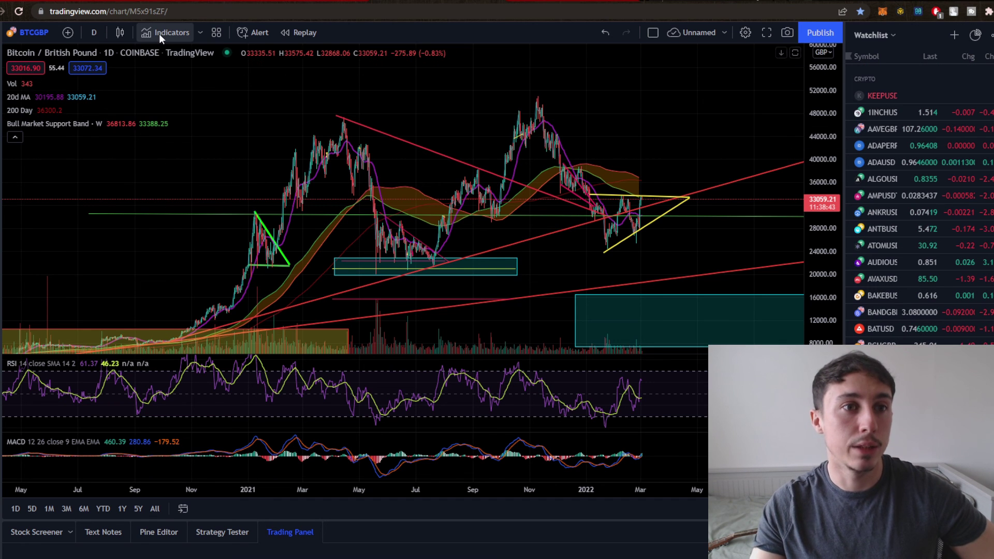
left_click(98, 32)
left_click(98, 31)
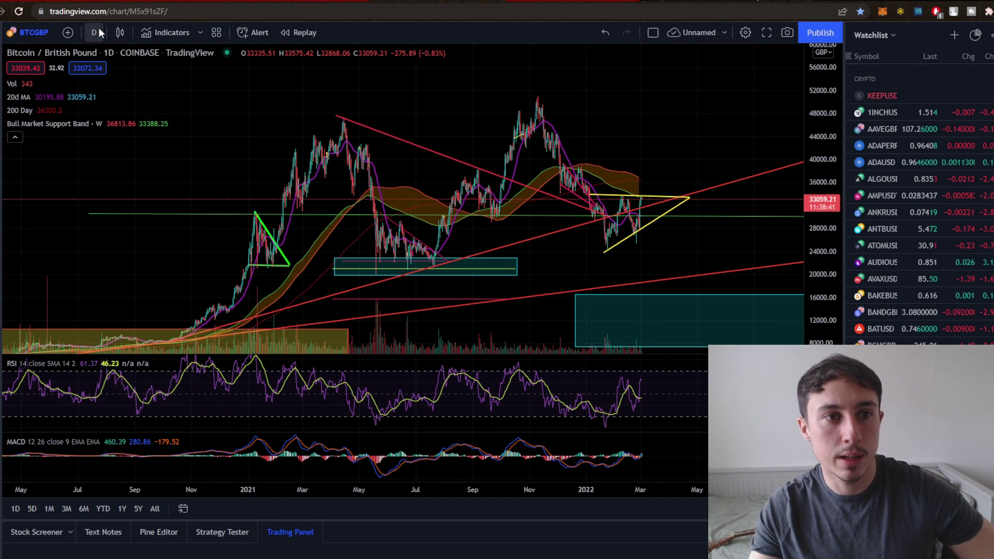
left_click(119, 32)
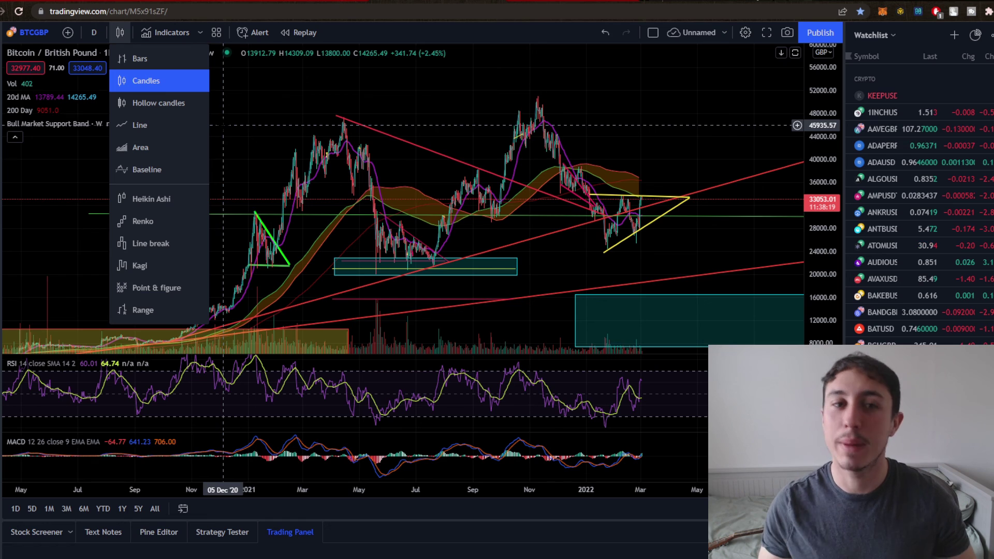
left_click(238, 125)
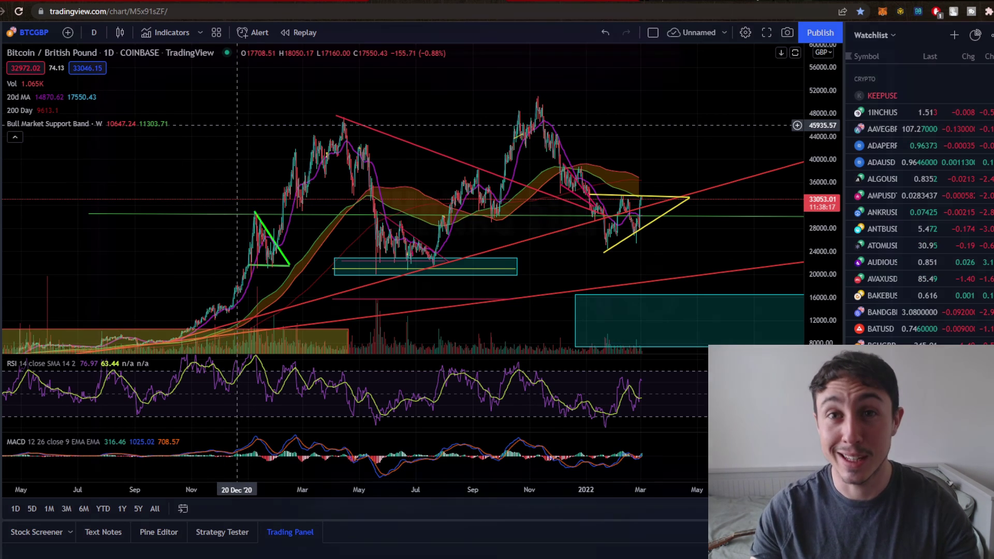